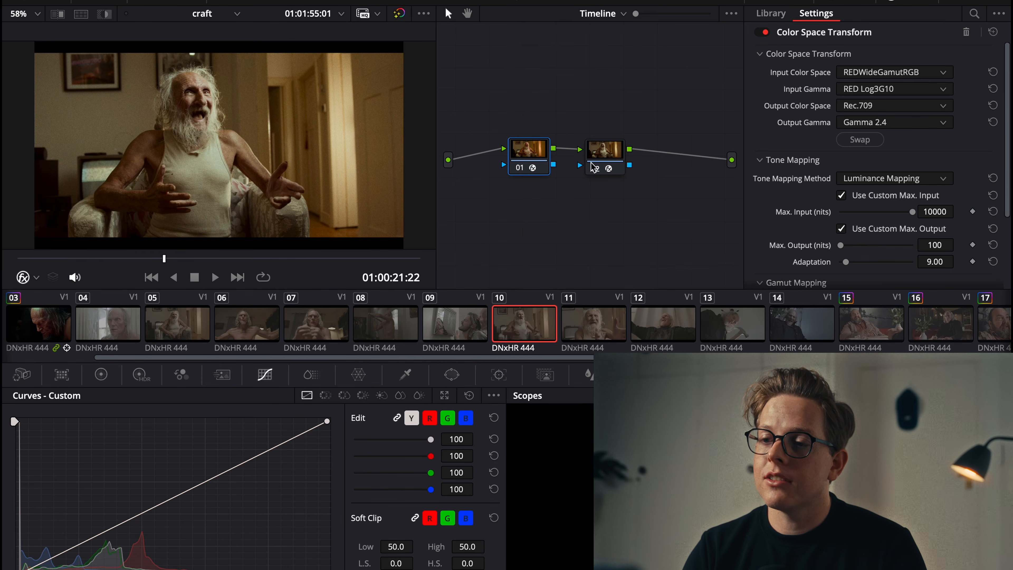
Select node 02, set the Dehancer input source to Choose Camera and look through the available camera vendors
click(605, 156)
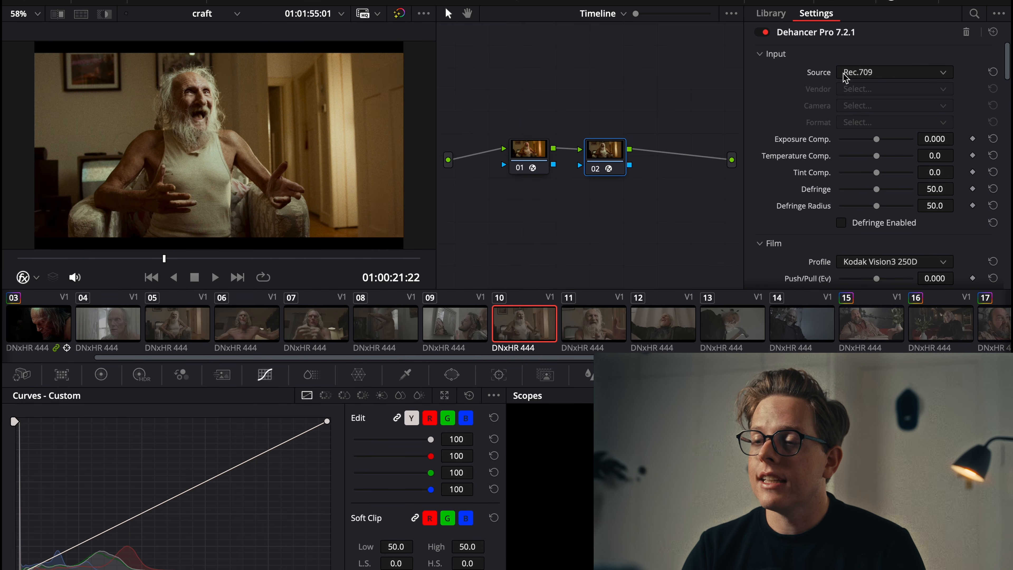
click(864, 73)
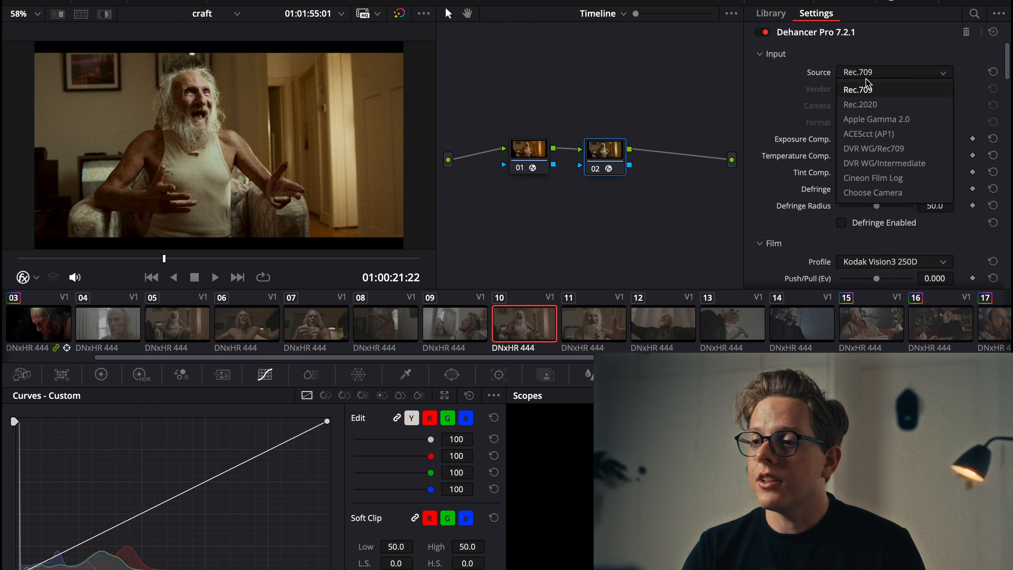
click(873, 193)
click(905, 91)
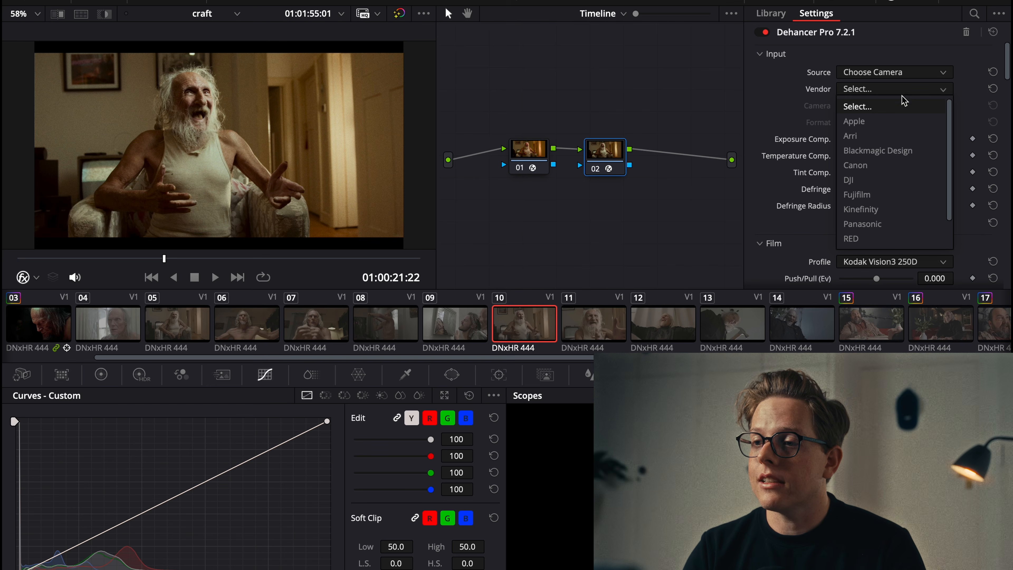
scroll(894, 131, down, 2)
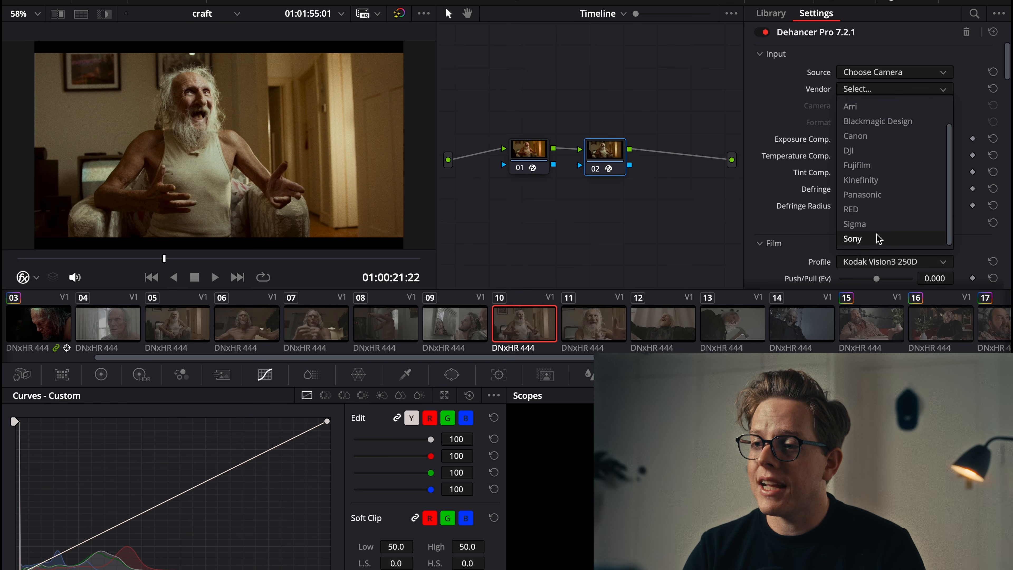
scroll(877, 200, up, 2)
click(863, 109)
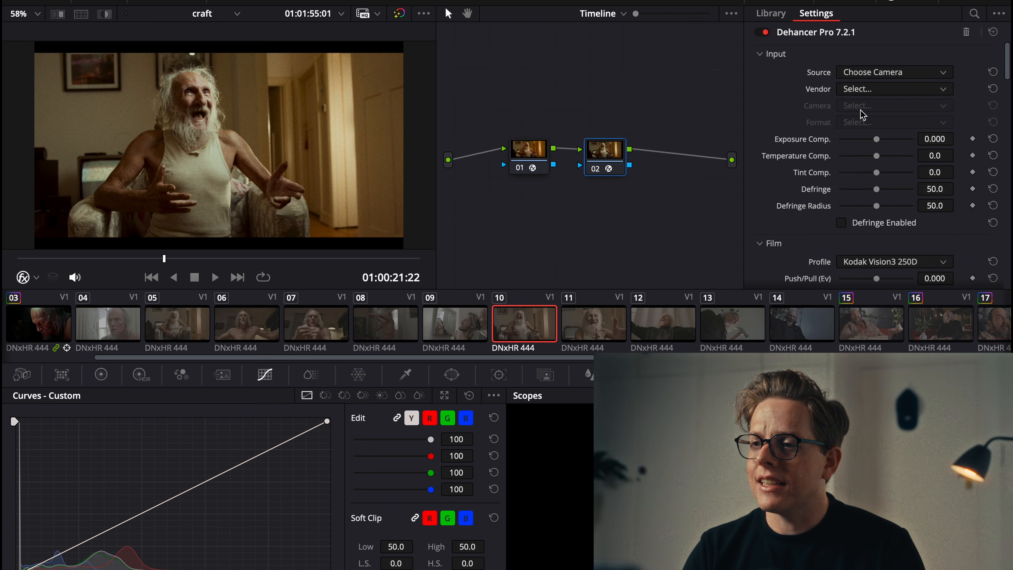
Set the Dehancer input source back to Rec.709
click(887, 92)
click(890, 73)
click(890, 74)
click(897, 88)
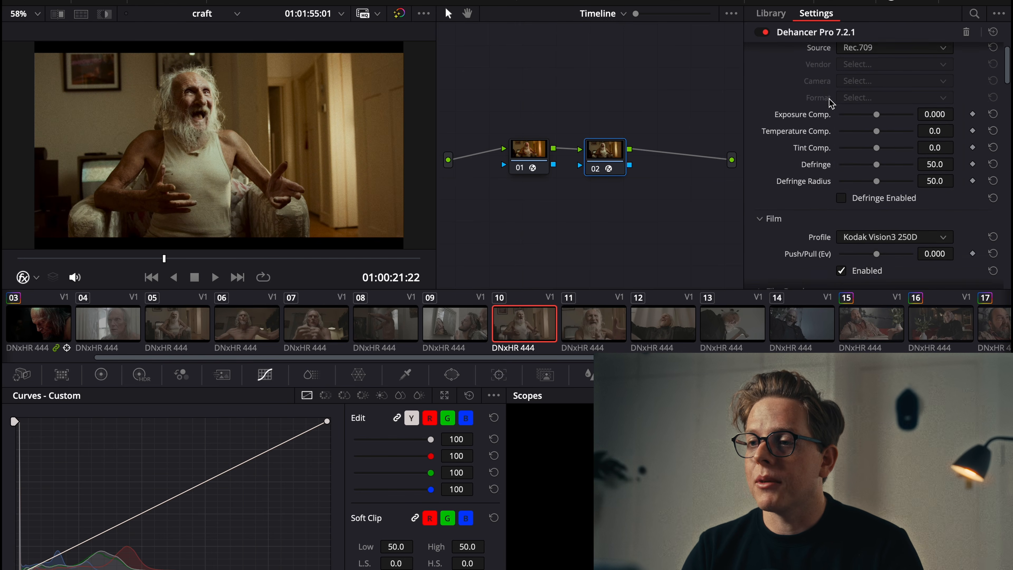
Try out the Exposure Comp. and Temperature Comp. adjustments, reset both to their defaults, and display the primary color wheels
drag(874, 137, 985, 149)
click(993, 138)
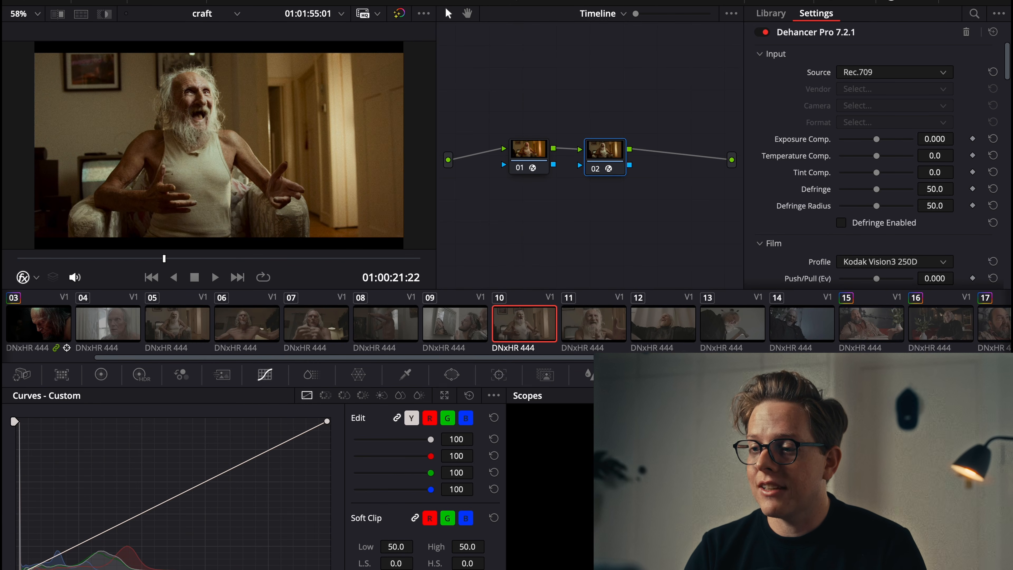
drag(877, 156, 898, 171)
click(993, 155)
double_click(818, 171)
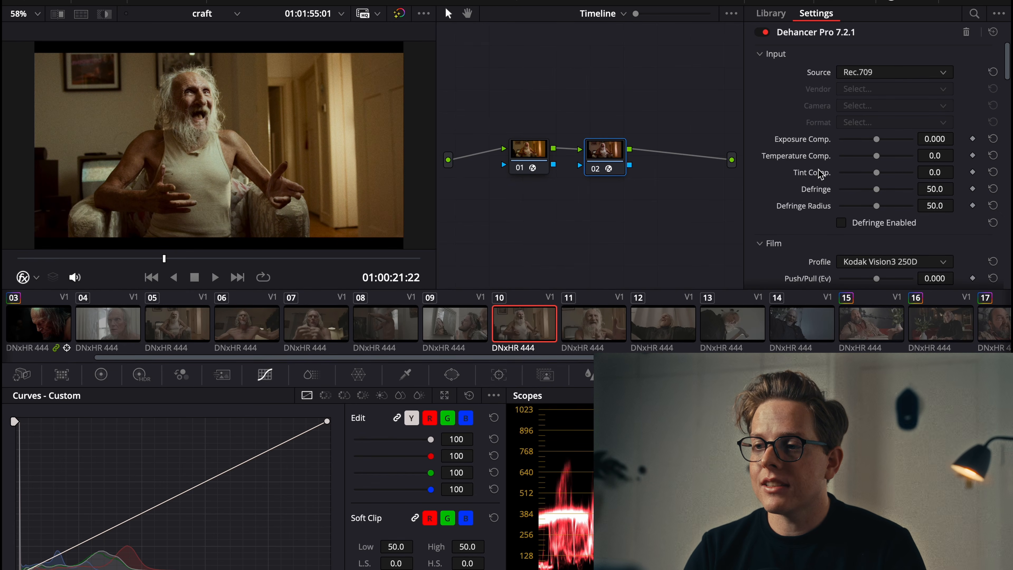
click(101, 374)
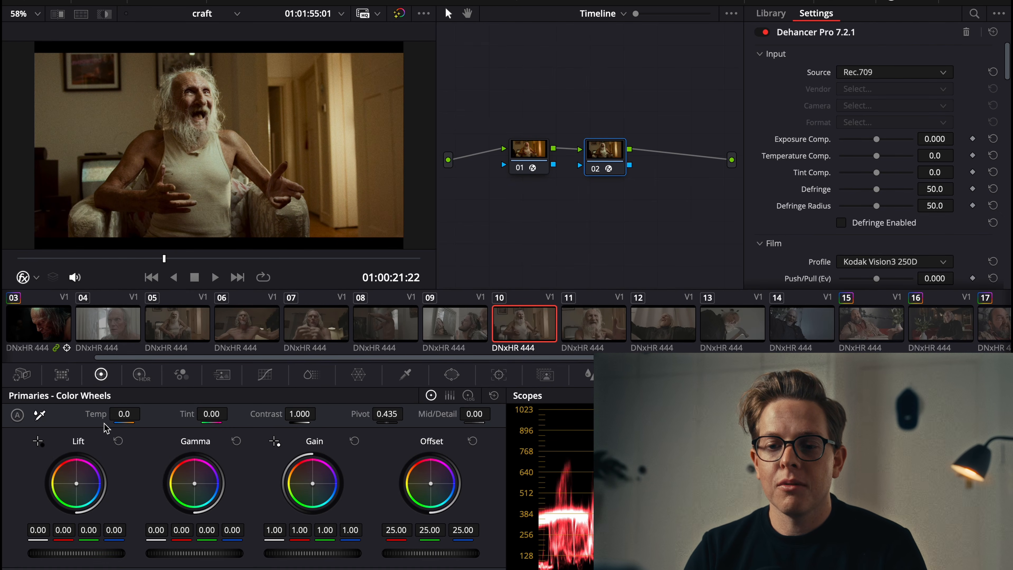
Try out the Defringe and Defringe Radius adjustments and reset both to their defaults
drag(878, 190, 1008, 196)
click(991, 189)
drag(877, 206, 917, 191)
click(992, 206)
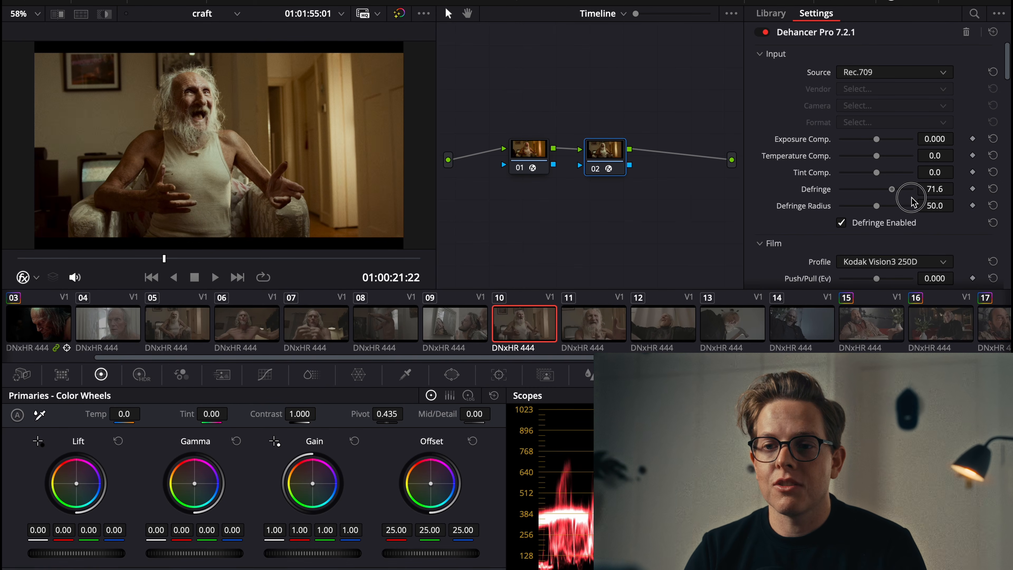
click(991, 189)
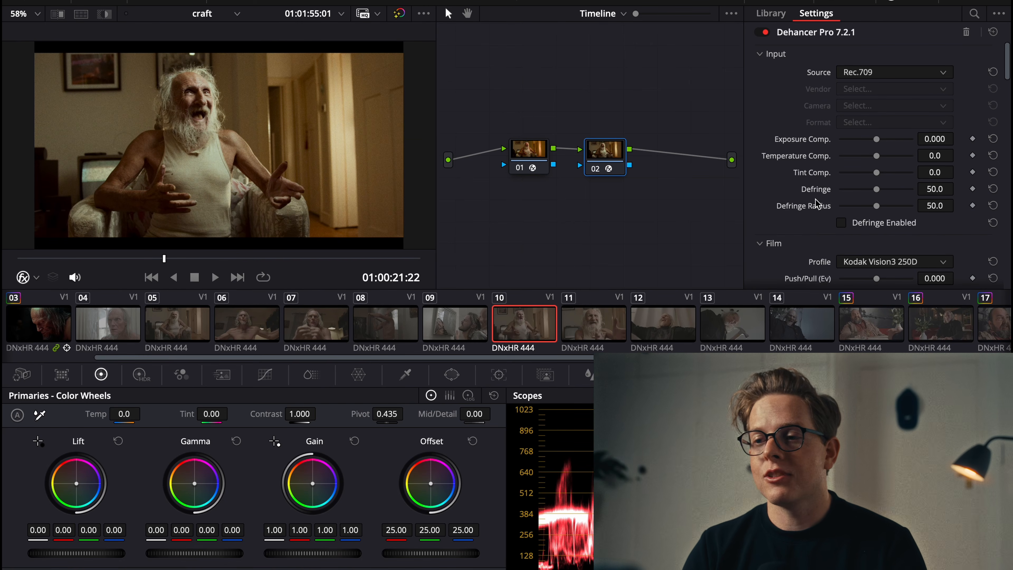
Look through the full list of available film profiles in Dehancer's Film section
scroll(828, 212, down, 2)
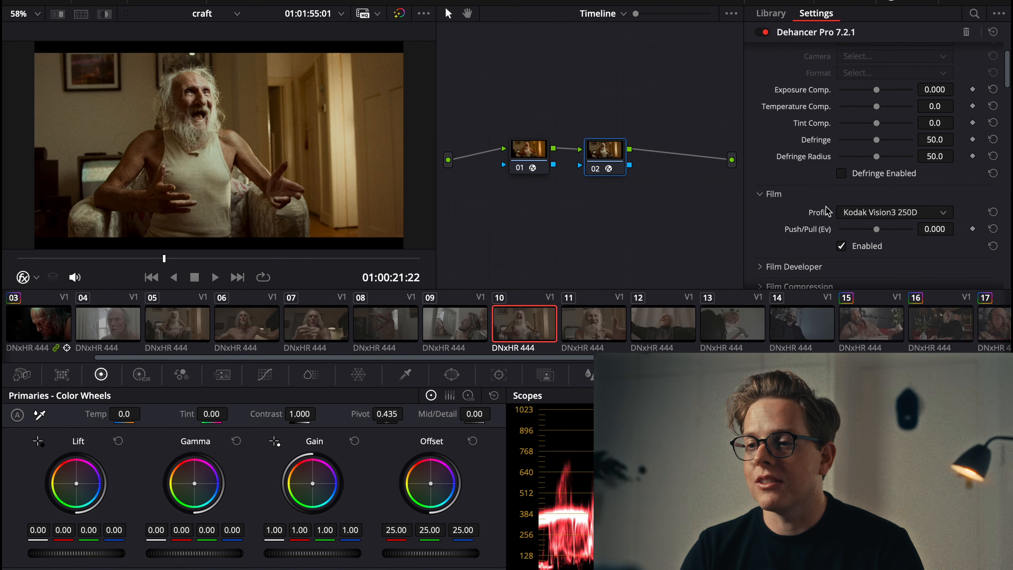
scroll(789, 203, down, 1)
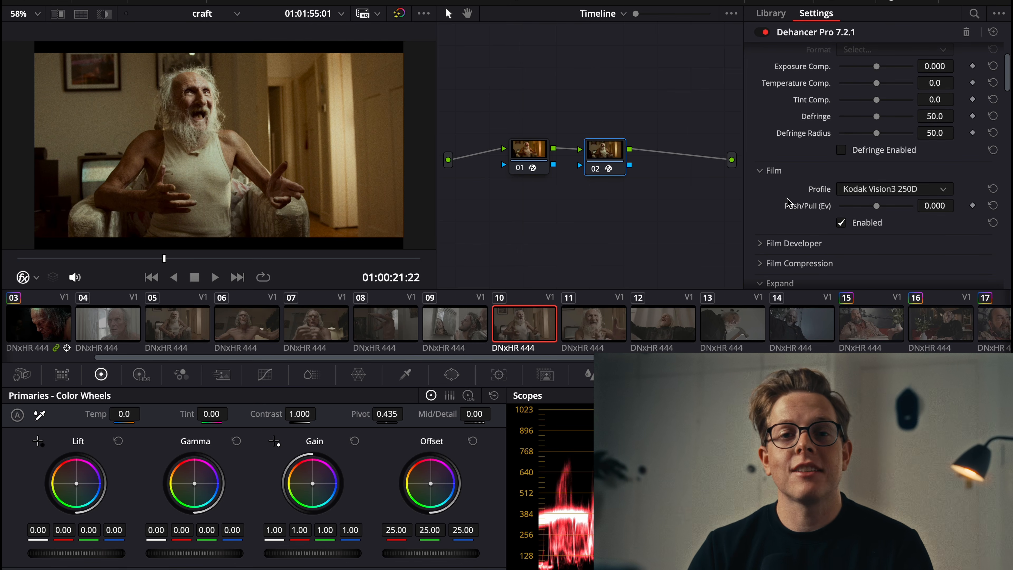
click(840, 190)
scroll(880, 239, up, 15)
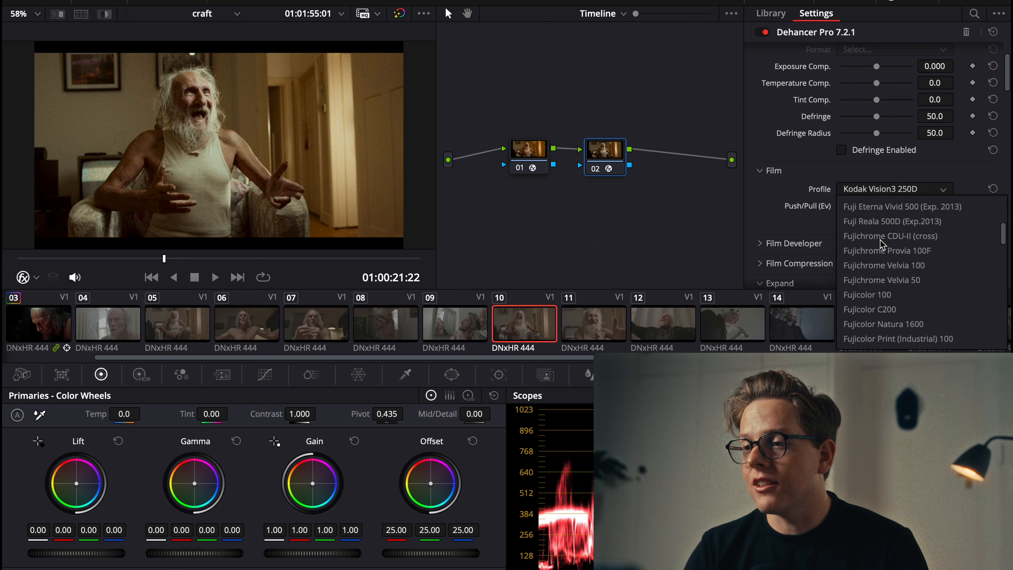
scroll(880, 240, down, 15)
scroll(880, 240, up, 15)
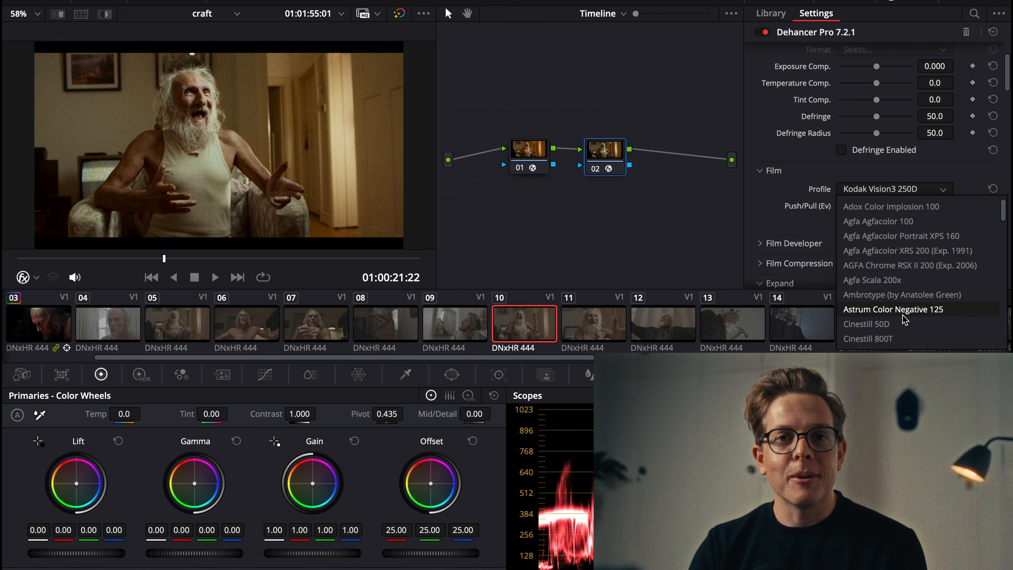
scroll(904, 319, down, 15)
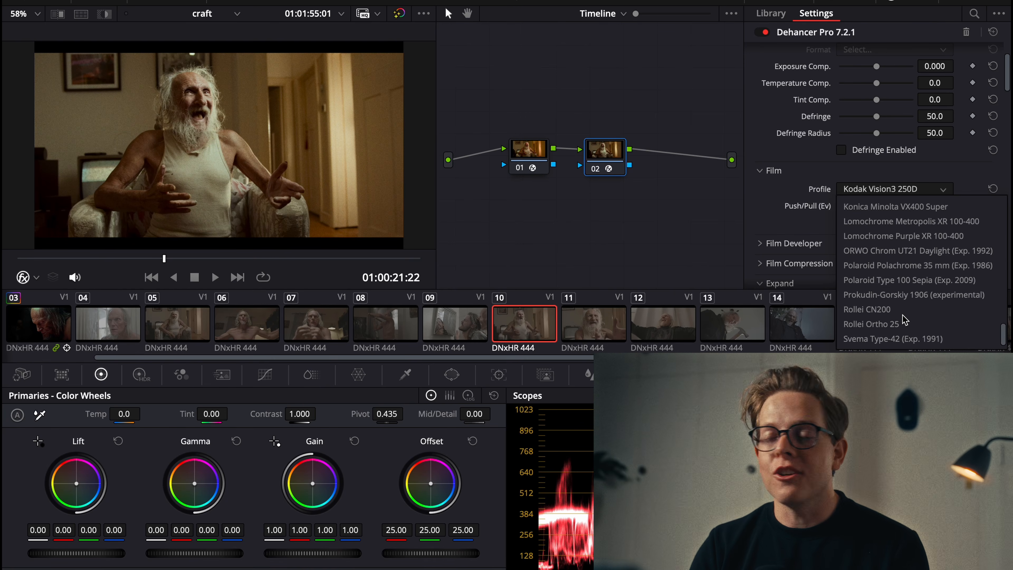
scroll(905, 319, up, 15)
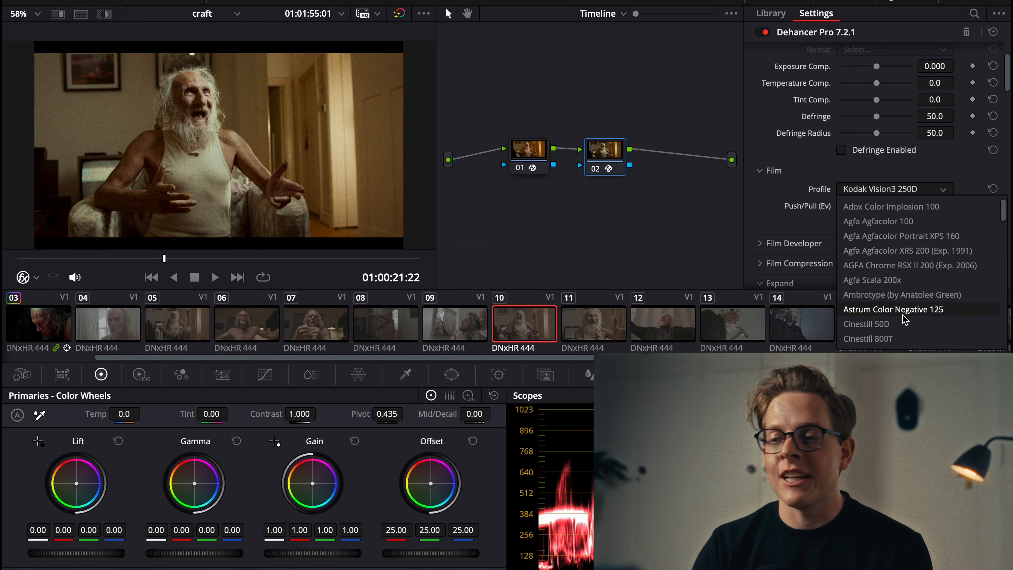
scroll(893, 279, down, 20)
scroll(893, 284, up, 20)
scroll(893, 284, down, 8)
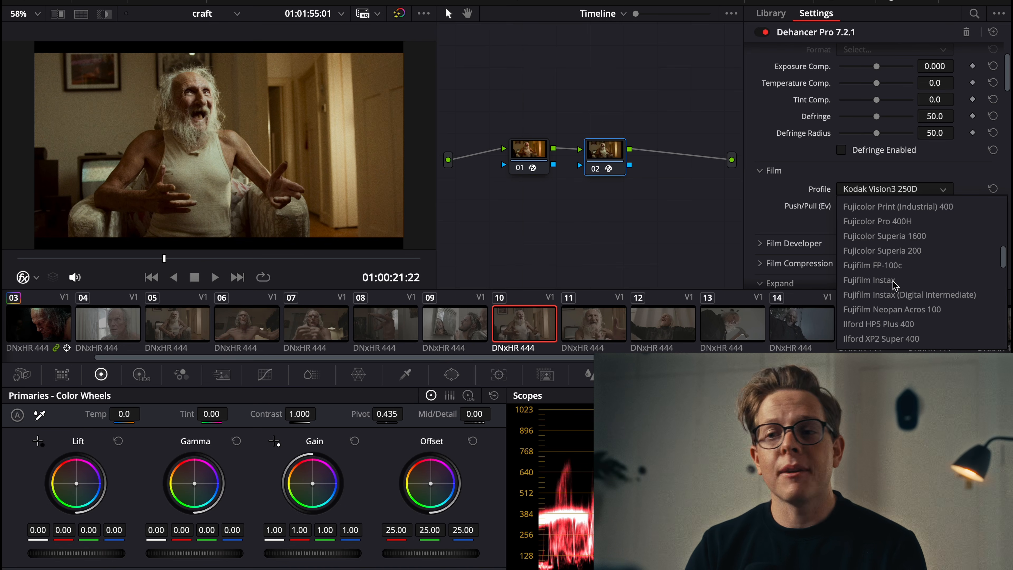
scroll(935, 265, up, 3)
scroll(937, 266, up, 8)
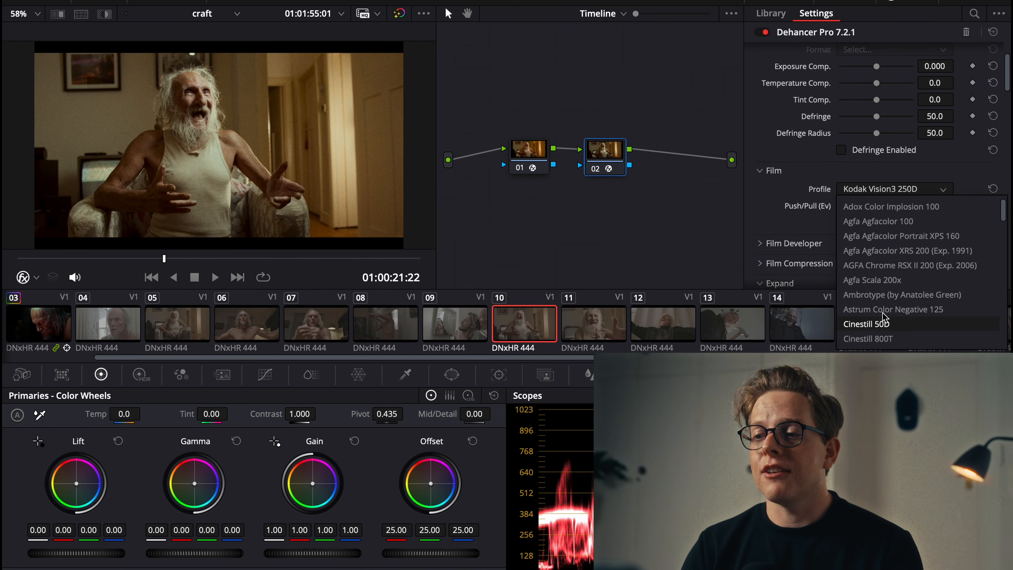
Apply the Agfa Agfacolor Portrait XPS 160 film profile and try Push/Pull at -2 and at a positive value, resetting it each time
click(913, 236)
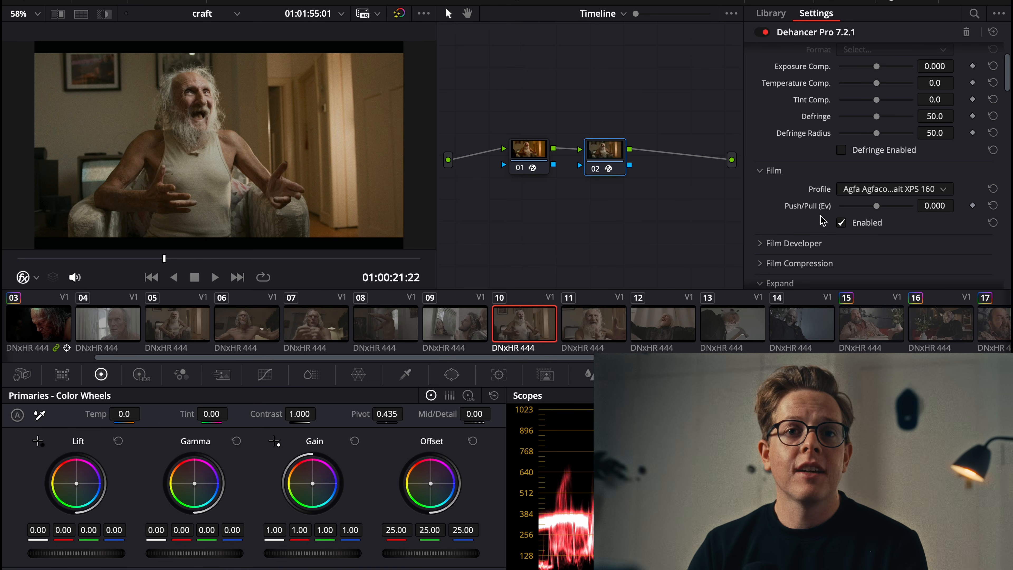
click(935, 206)
text(-2)
key(Return)
click(993, 205)
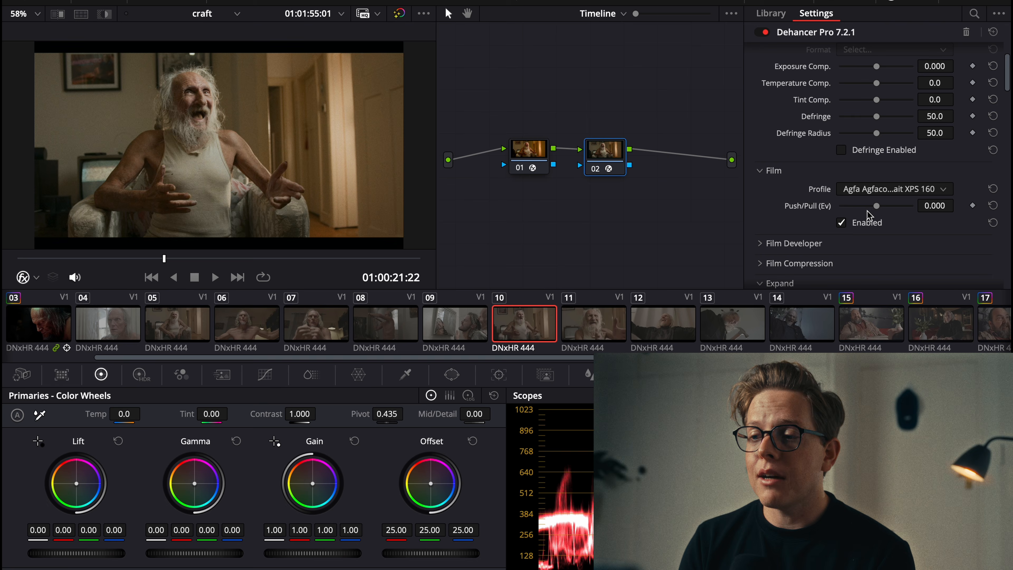
drag(876, 206, 945, 208)
click(992, 206)
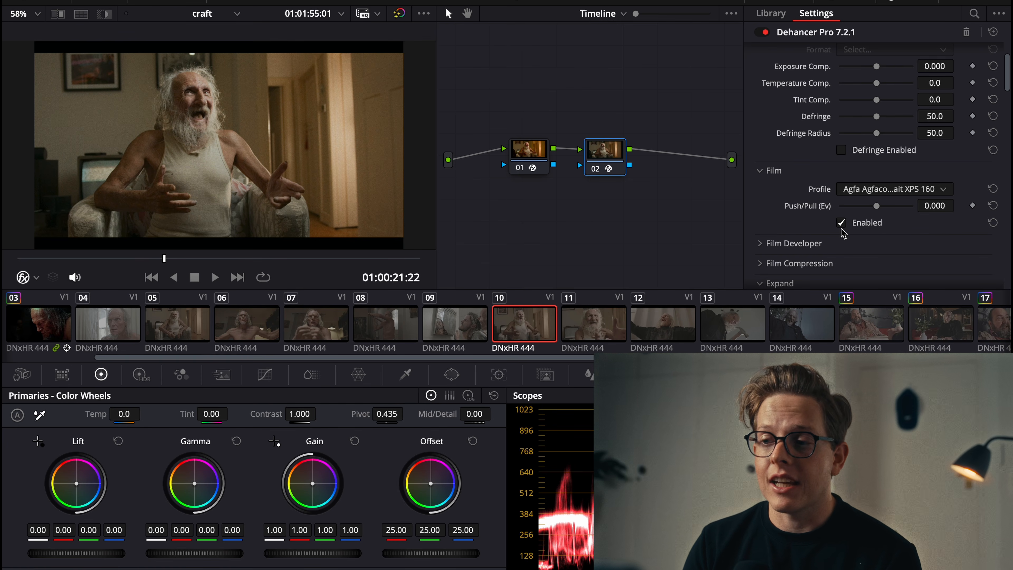
Try the Kodak Portra 400 and Kodak Vision3 250D film profiles on the shot
click(917, 190)
click(921, 295)
click(917, 190)
scroll(913, 256, down, 3)
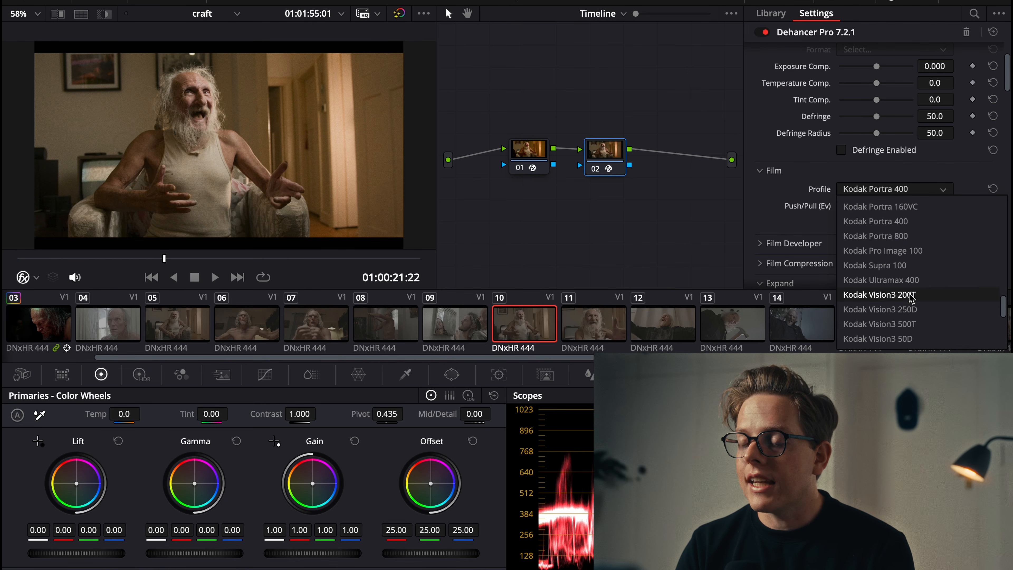
click(918, 310)
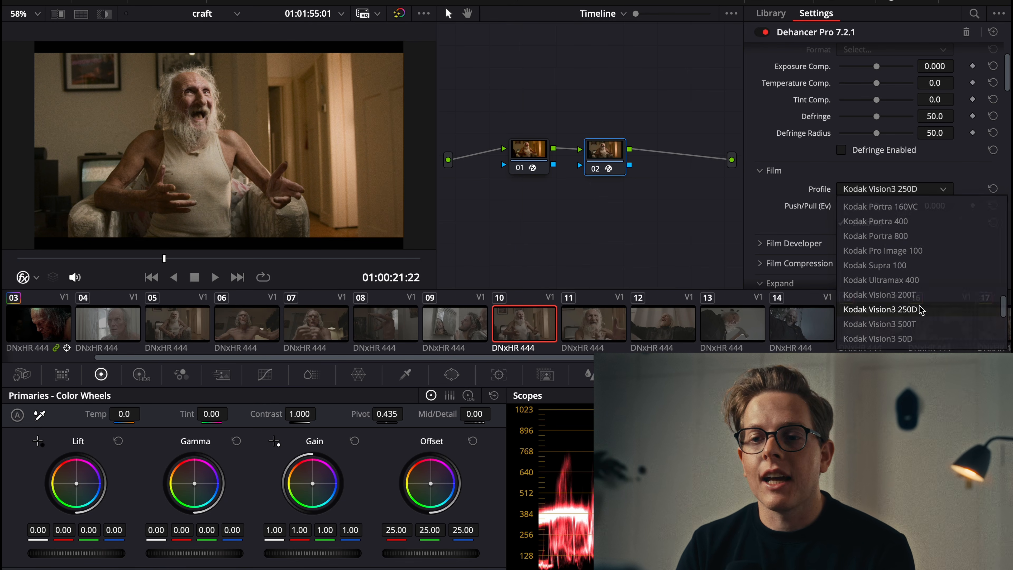
Set the film profile to Kodak Vision3 500T and its Push/Pull to -2
click(911, 194)
click(912, 295)
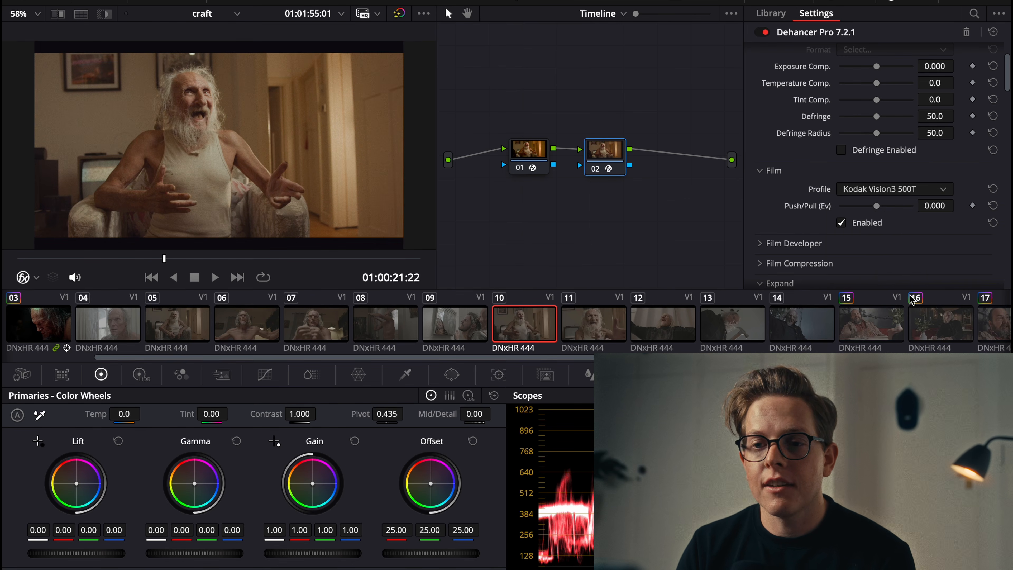
drag(877, 206, 809, 203)
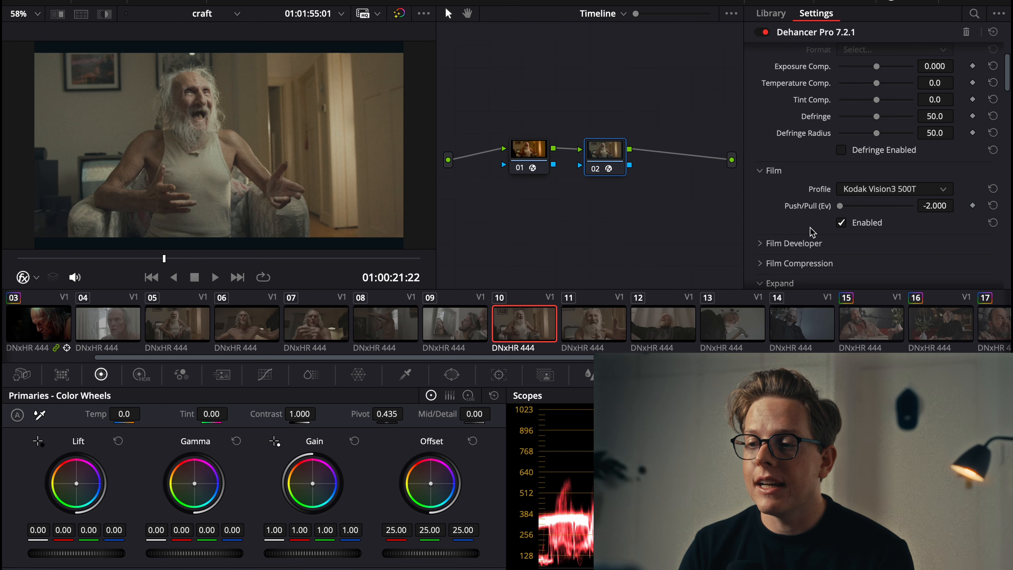
Expand the Film Developer settings and enable them with a Contrast Boost of about 52.3
scroll(774, 211, down, 2)
click(772, 207)
scroll(775, 210, down, 2)
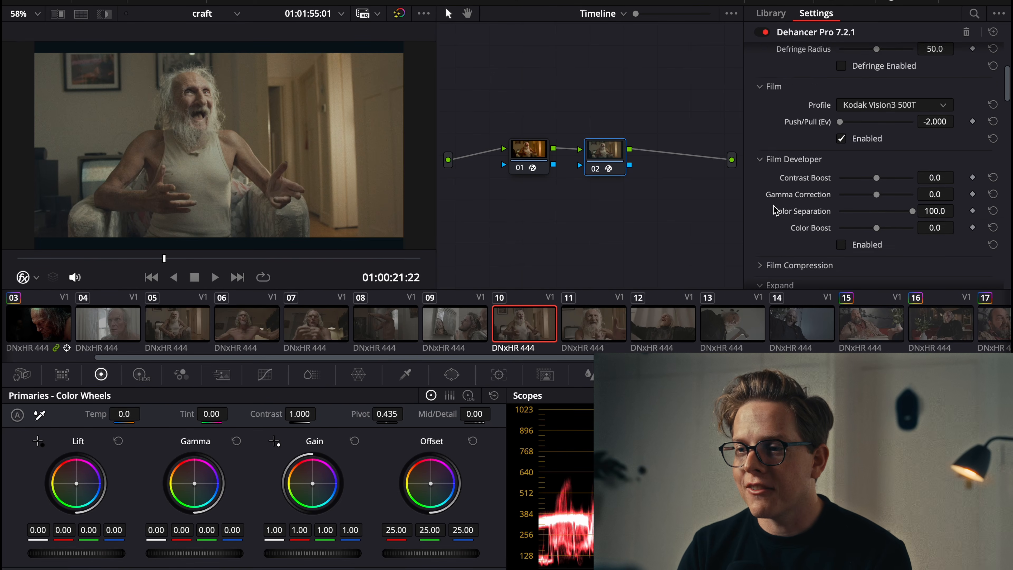
scroll(773, 211, down, 2)
click(771, 72)
click(774, 71)
scroll(806, 127, down, 1)
scroll(806, 126, up, 2)
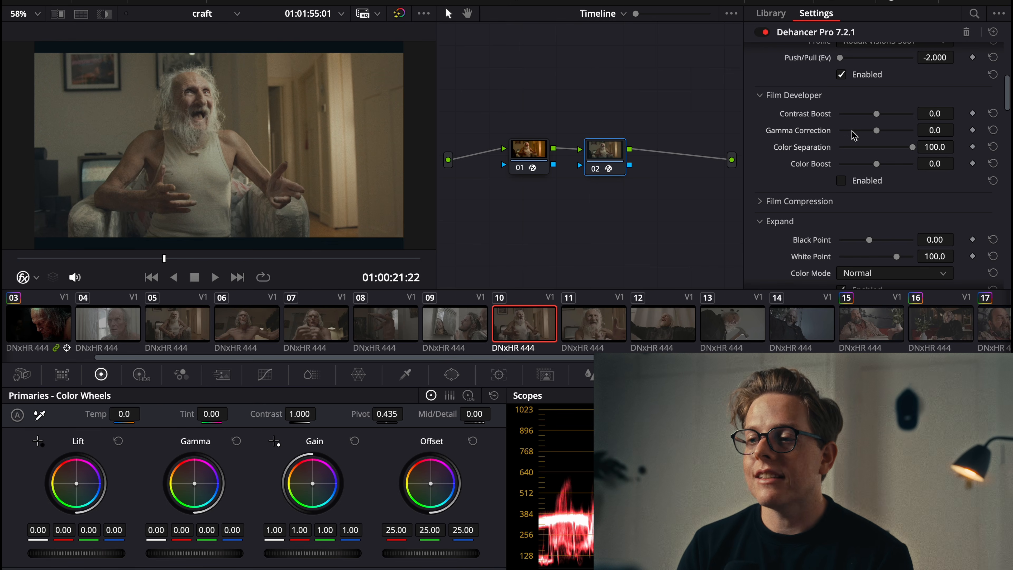
scroll(853, 132, up, 2)
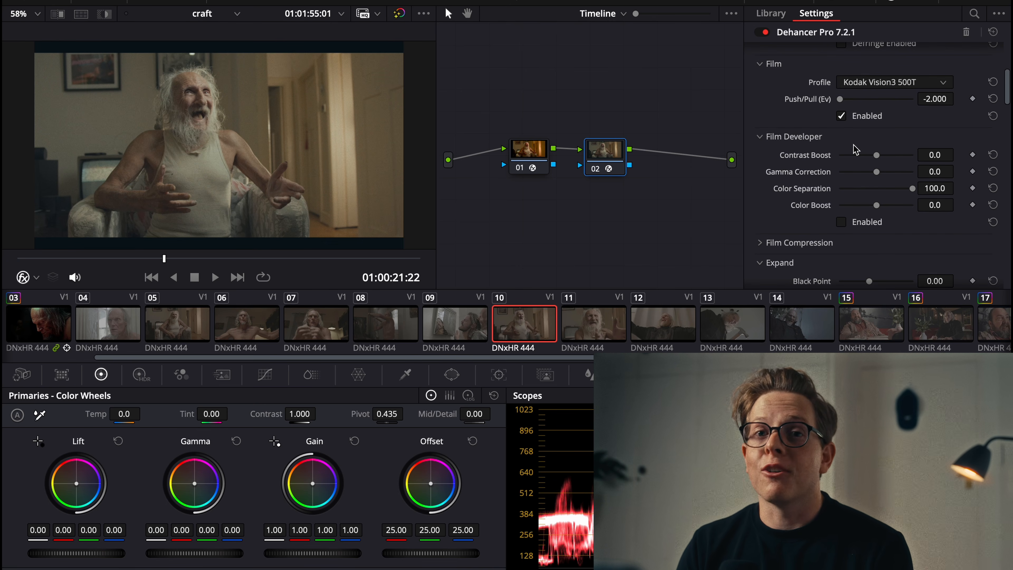
drag(877, 156, 896, 160)
click(850, 222)
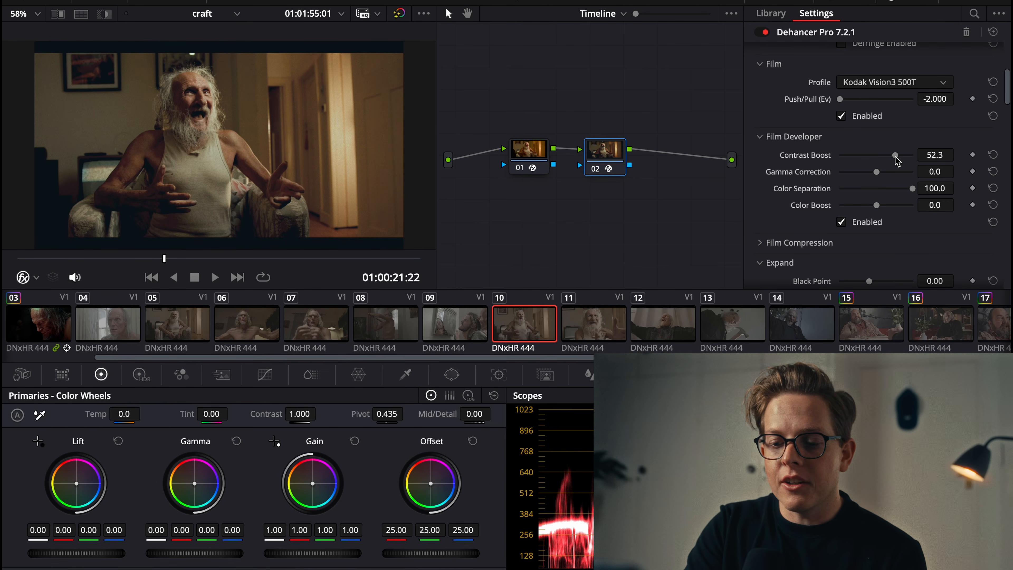
Enlarge the viewer and set Contrast Boost to 54.1 and Gamma Correction to -23.4, trying and resetting a Color Boost of 37.6
key(alt+f)
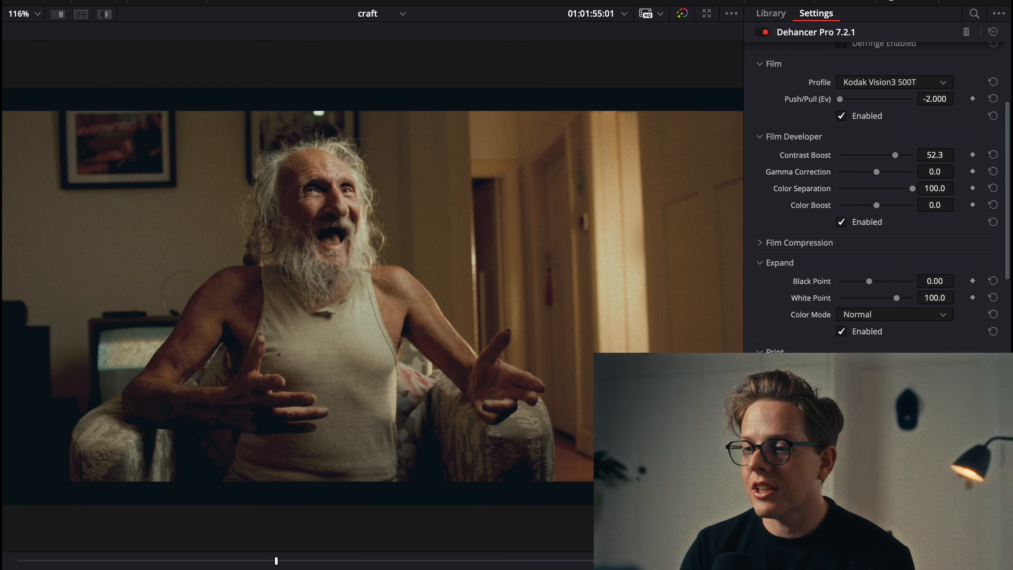
drag(880, 174, 899, 159)
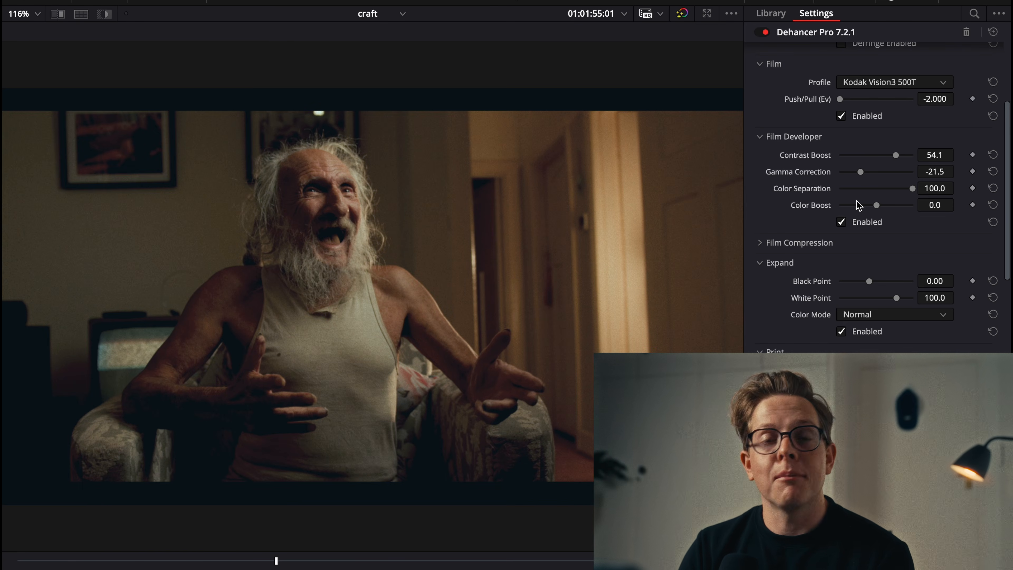
drag(879, 210, 892, 209)
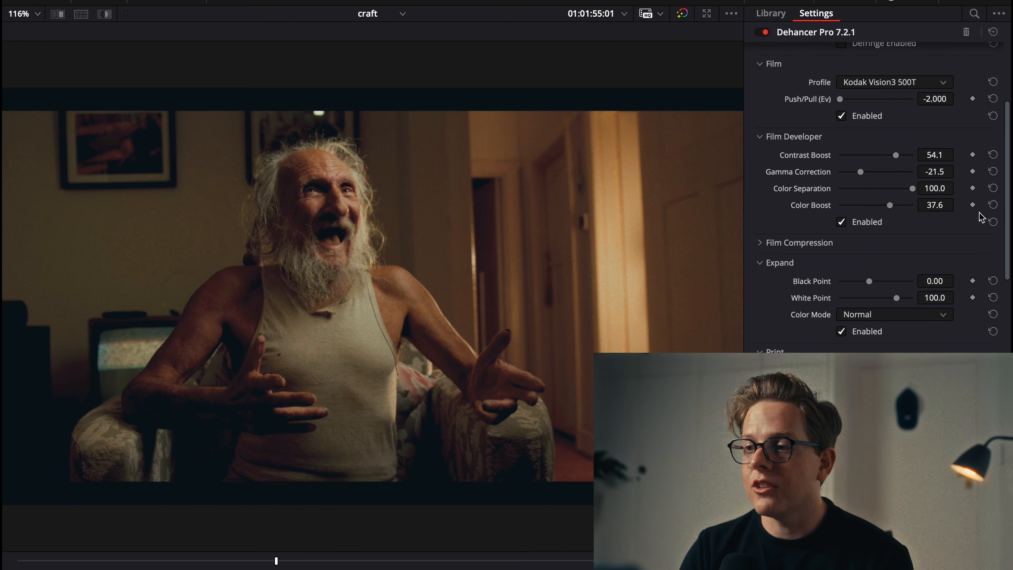
click(993, 205)
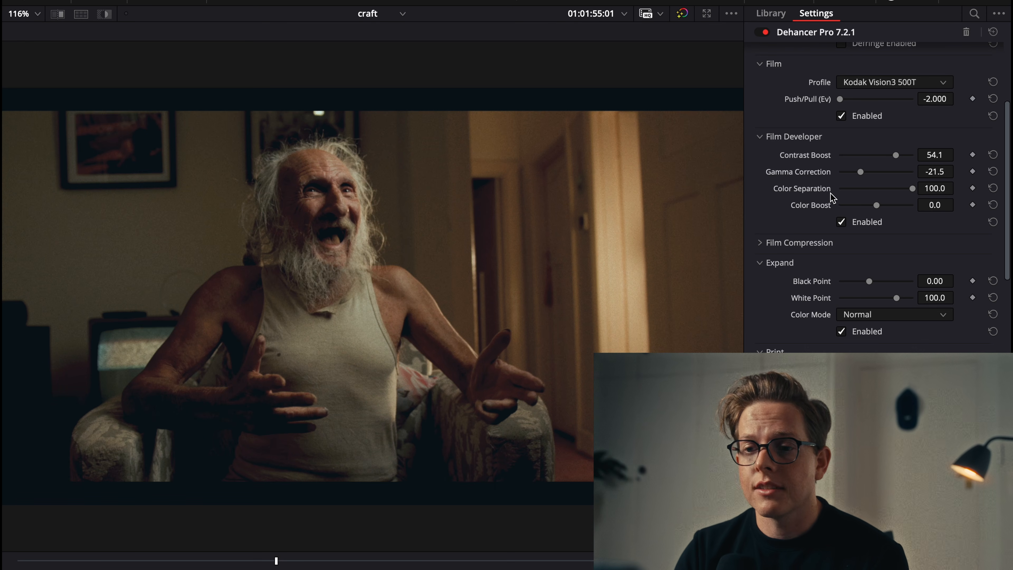
drag(895, 154, 858, 171)
Expand and enable the Film Compression settings, trying a Tonal Range of 40.3 and resetting it to 30.0
click(803, 245)
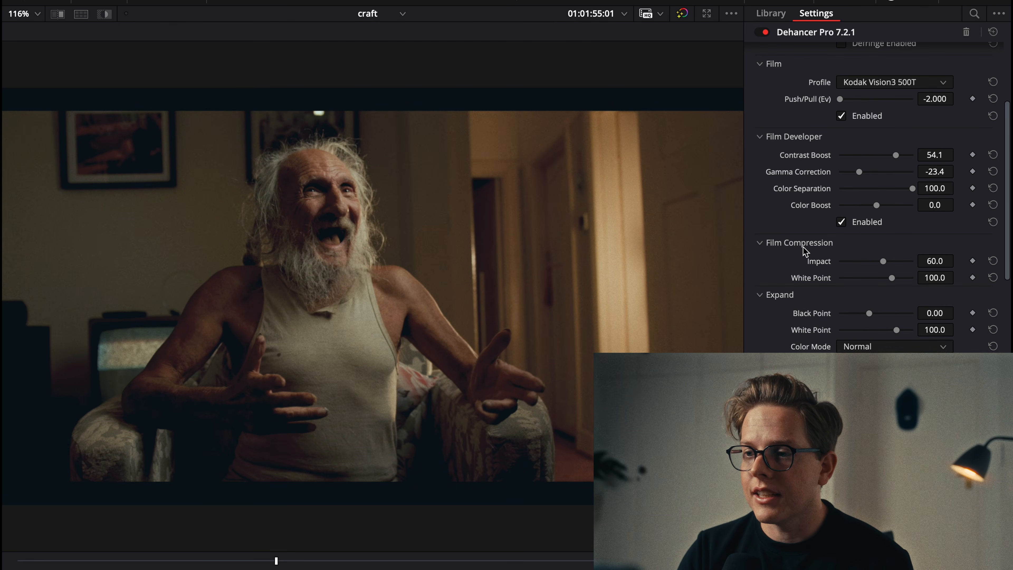
scroll(804, 279, down, 1)
scroll(809, 292, down, 1)
mouse_move(861, 265)
mouse_down()
mouse_move(893, 264)
mouse_move(869, 266)
mouse_up()
click(871, 299)
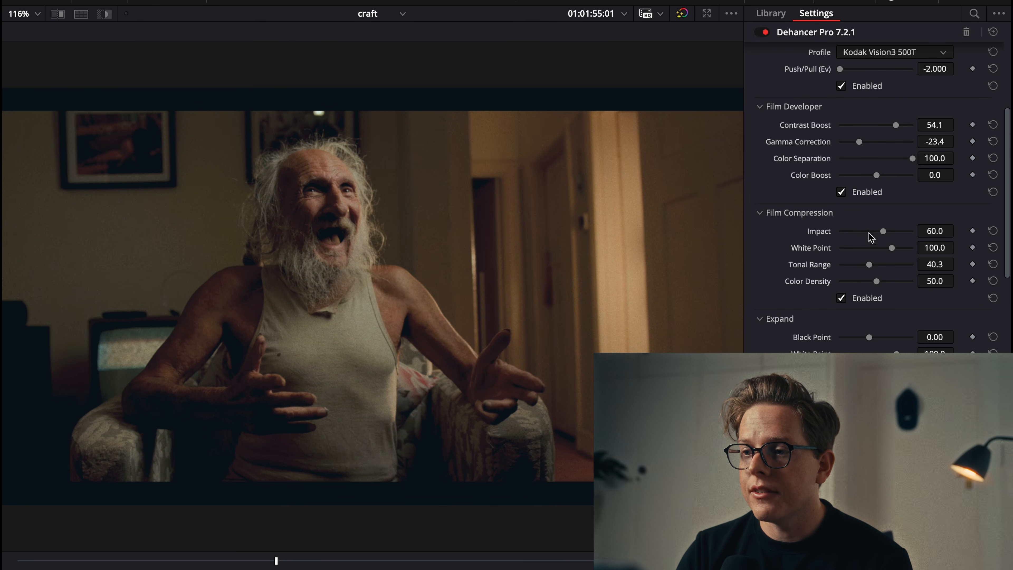
click(993, 265)
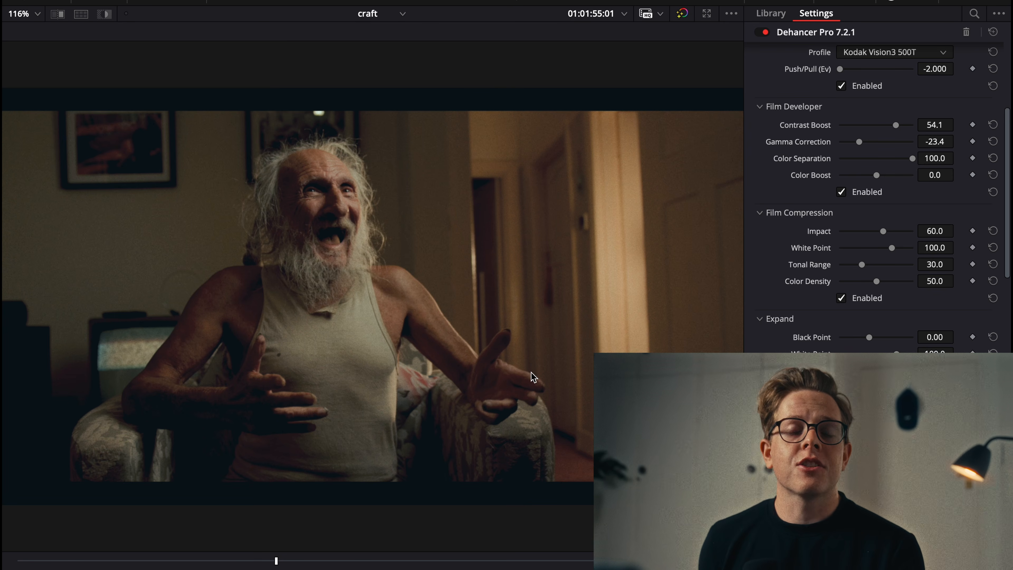
Set the Film Compression Impact to 0.9 and Tonal Range to 54.2, and turn Film Compression off
mouse_move(890, 249)
mouse_down()
mouse_move(902, 248)
mouse_move(838, 230)
mouse_move(905, 236)
mouse_up()
click(992, 248)
click(992, 231)
drag(863, 264, 841, 235)
drag(902, 264, 879, 265)
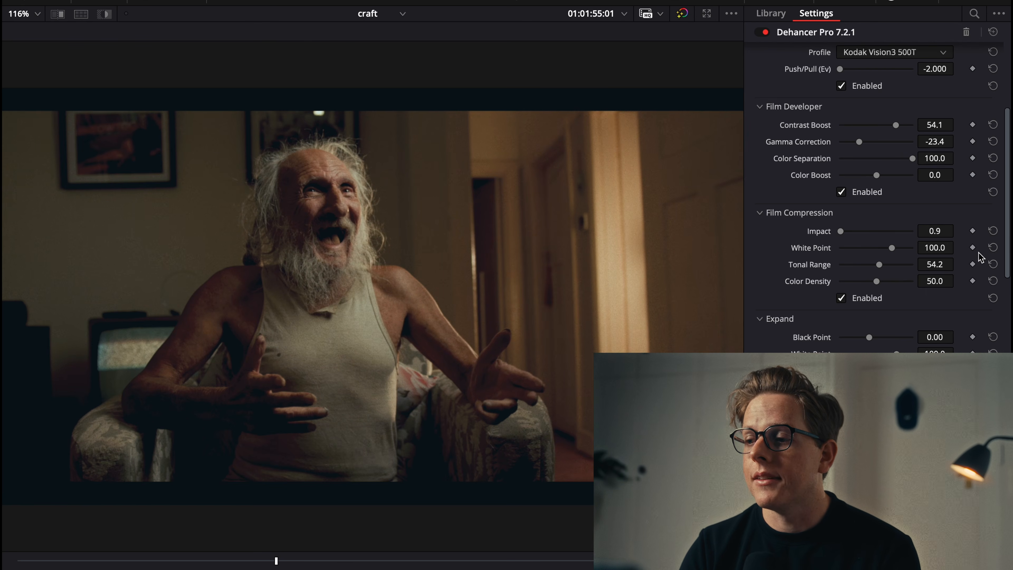
click(993, 298)
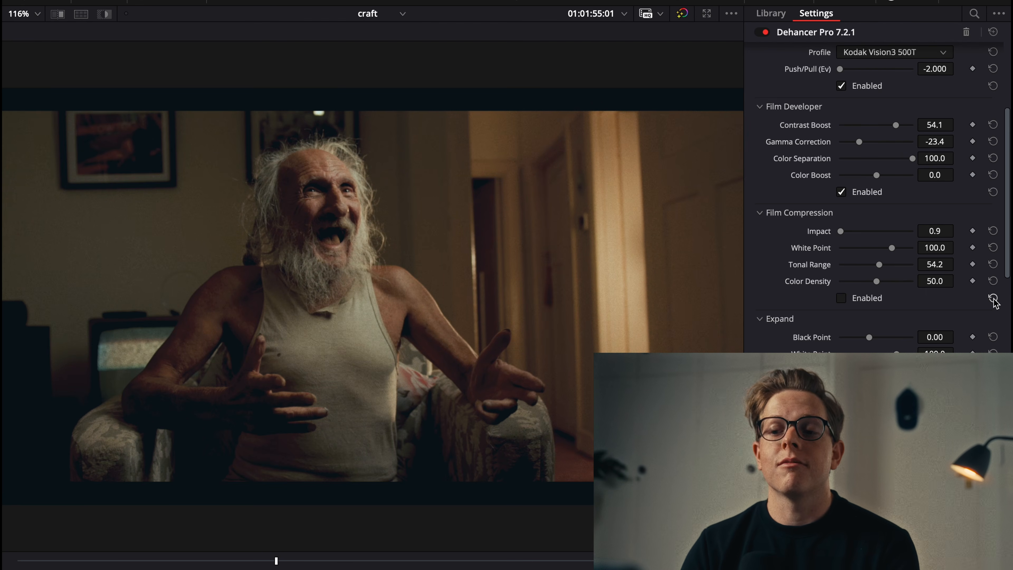
Try an Expand Black Point of about 2.1 and a different White Point, resetting both to their defaults
scroll(913, 305, down, 3)
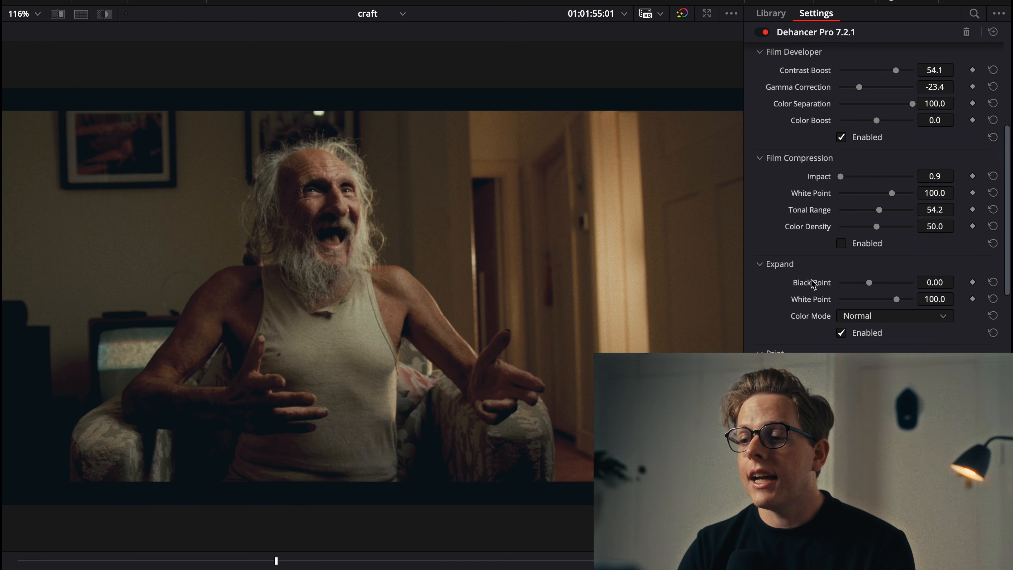
drag(935, 282, 583, 289)
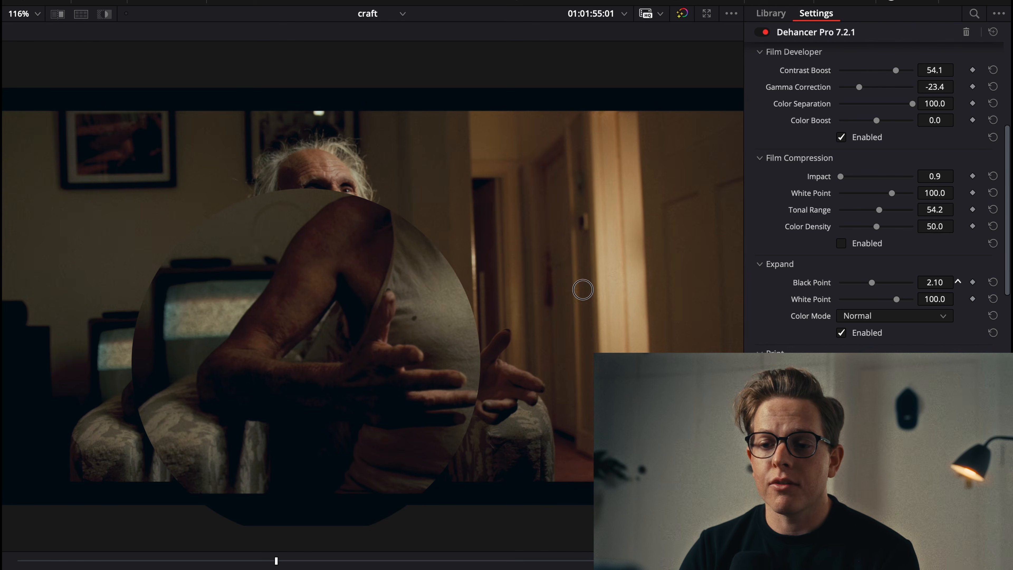
click(992, 282)
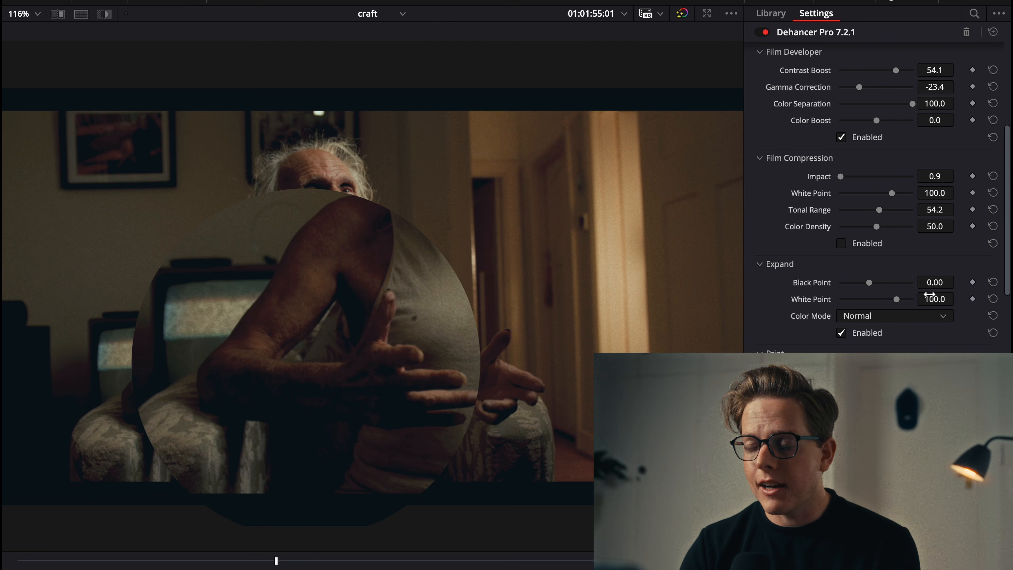
drag(933, 282, 518, 285)
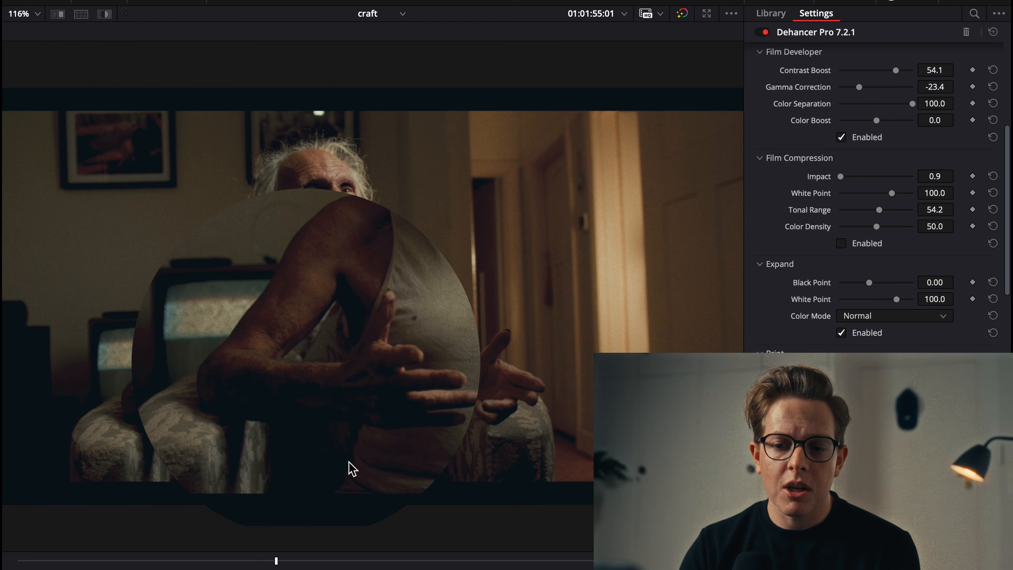
drag(935, 282, 581, 290)
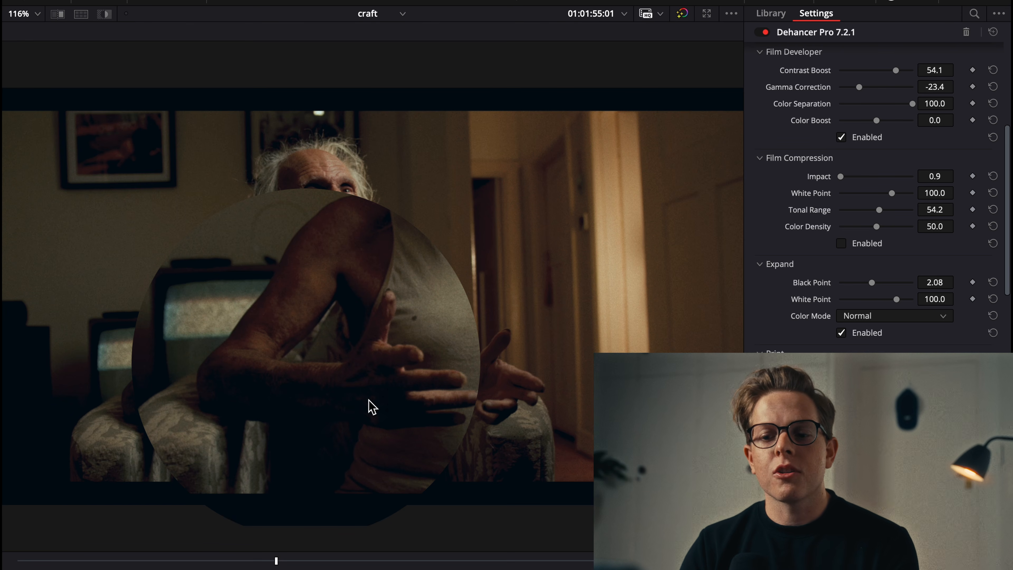
click(992, 283)
drag(879, 302, 730, 288)
click(994, 299)
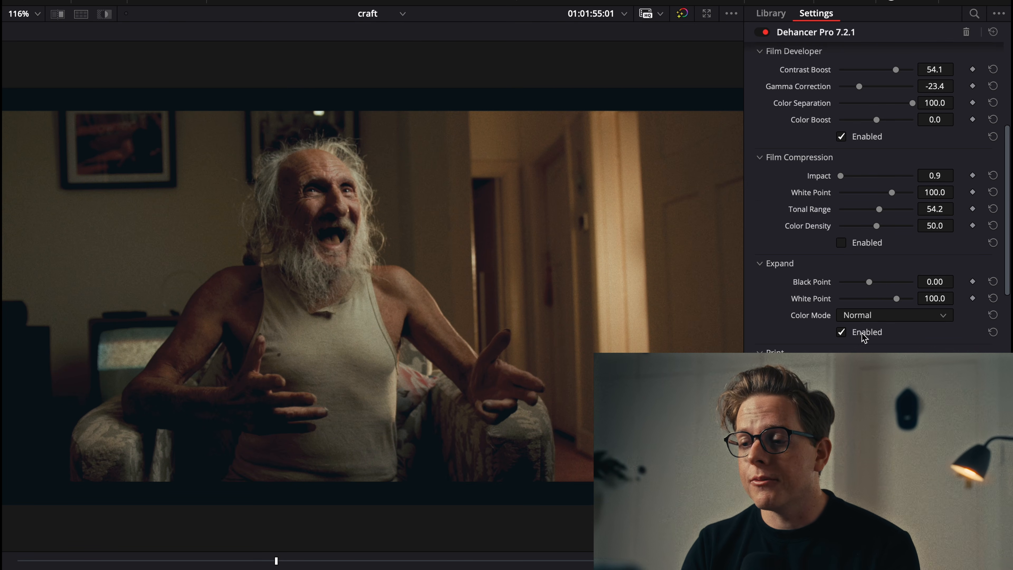
Try the Linear and Cineon Film Log print profiles on the shot
scroll(810, 335, down, 4)
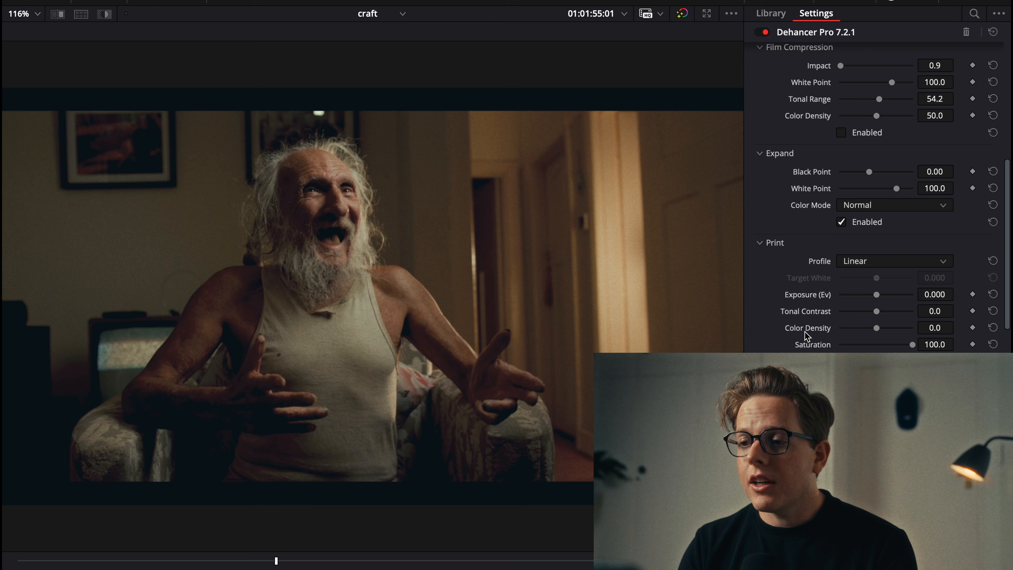
click(861, 264)
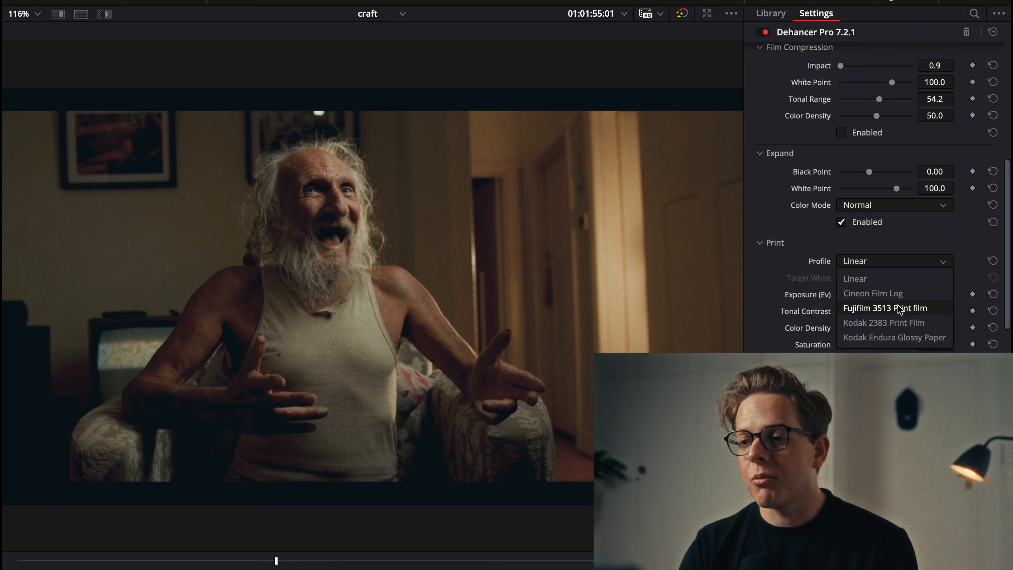
click(876, 281)
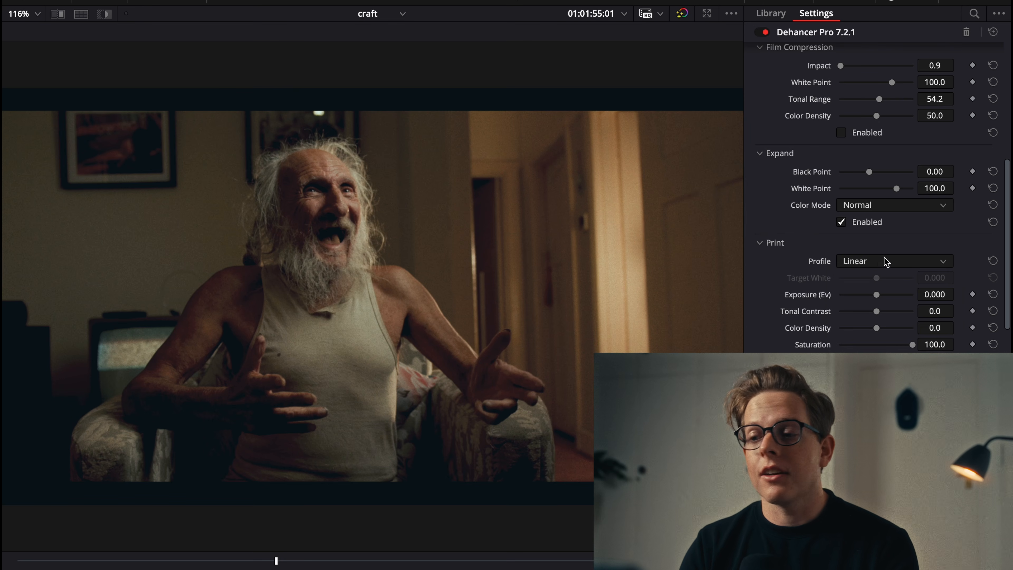
click(886, 261)
click(876, 289)
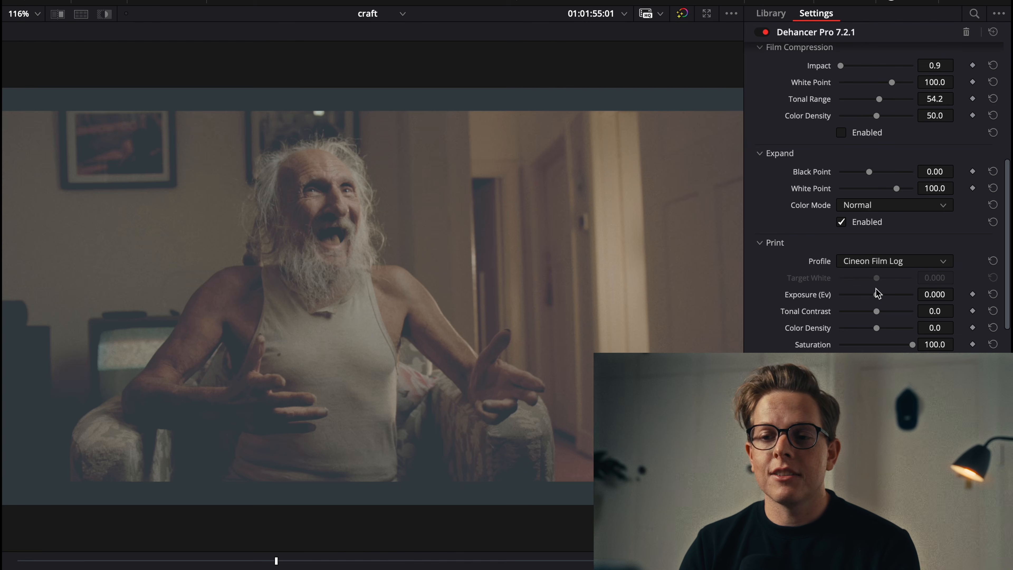
Set the print profile to Fujifilm 3513 Print film
click(917, 266)
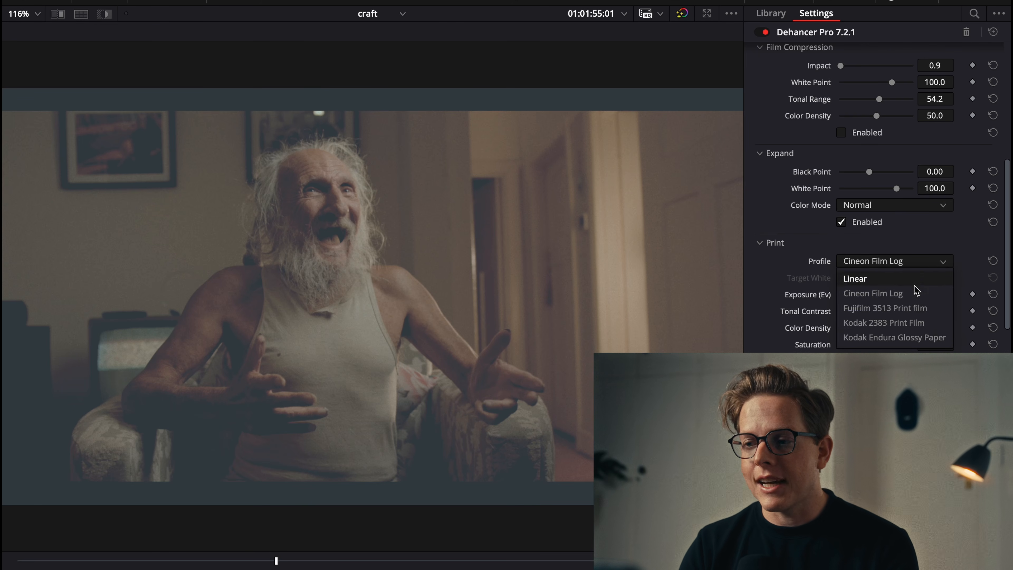
click(895, 308)
click(909, 260)
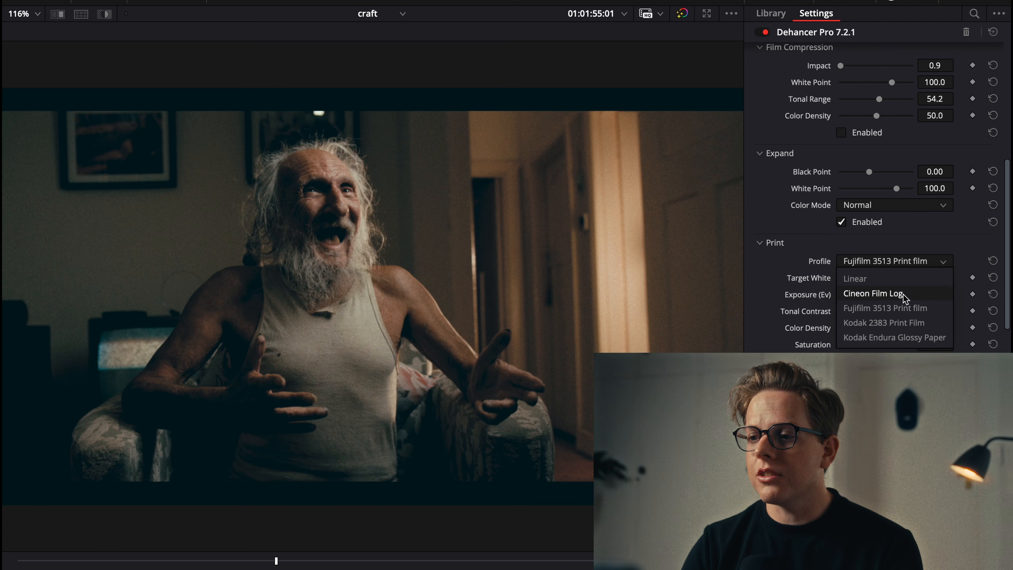
click(880, 312)
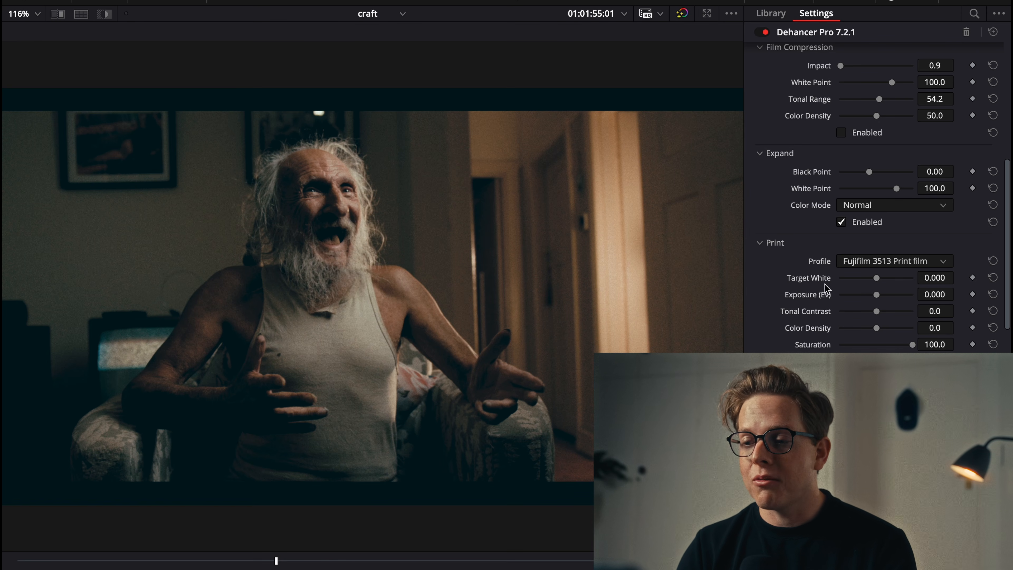
Compare the print's Target White at -2.000, default and 2.000, and set it to -2.000
drag(877, 279, 794, 302)
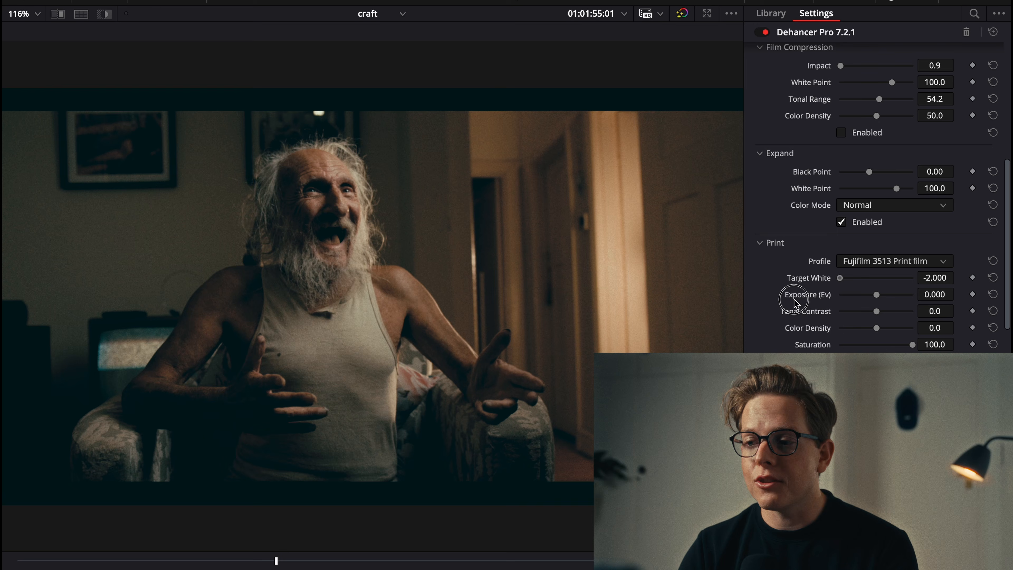
click(993, 278)
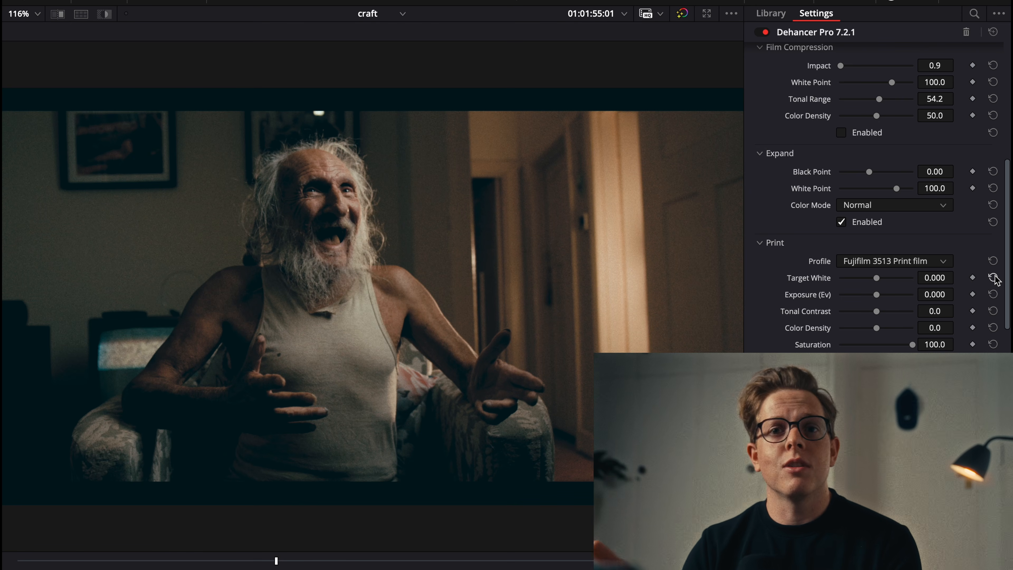
drag(878, 273, 793, 279)
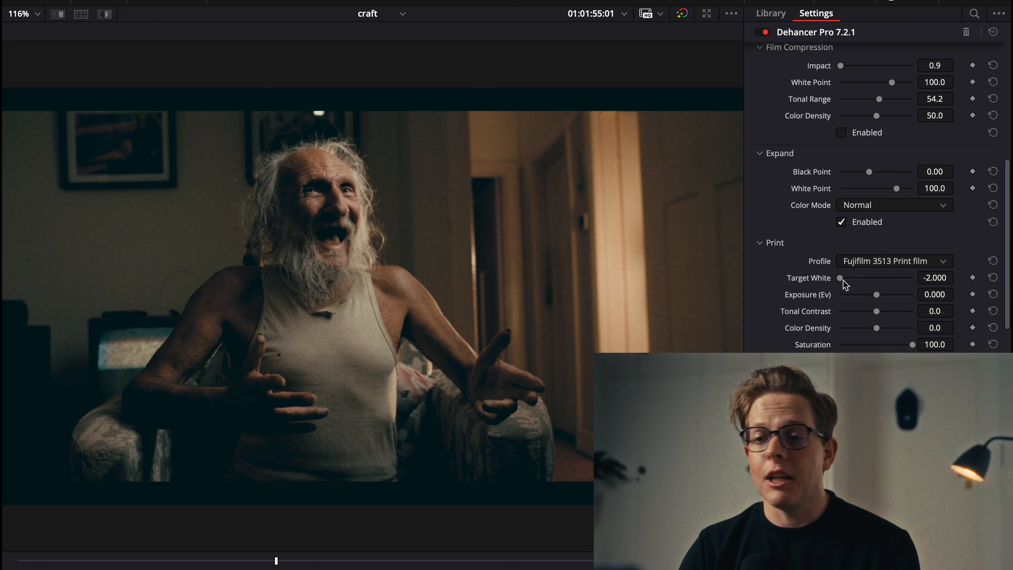
drag(846, 283, 1002, 297)
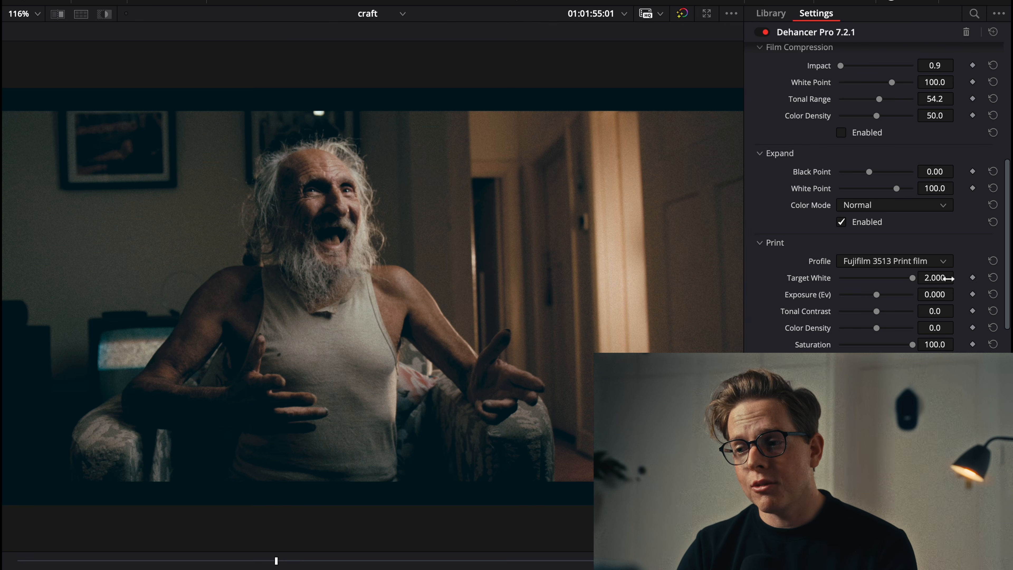
click(993, 278)
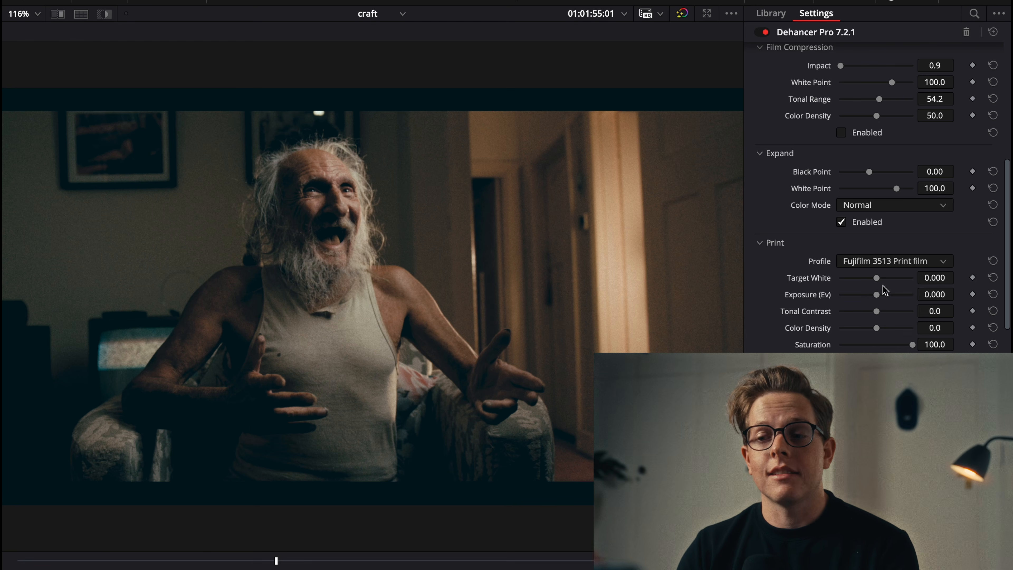
drag(881, 282, 780, 277)
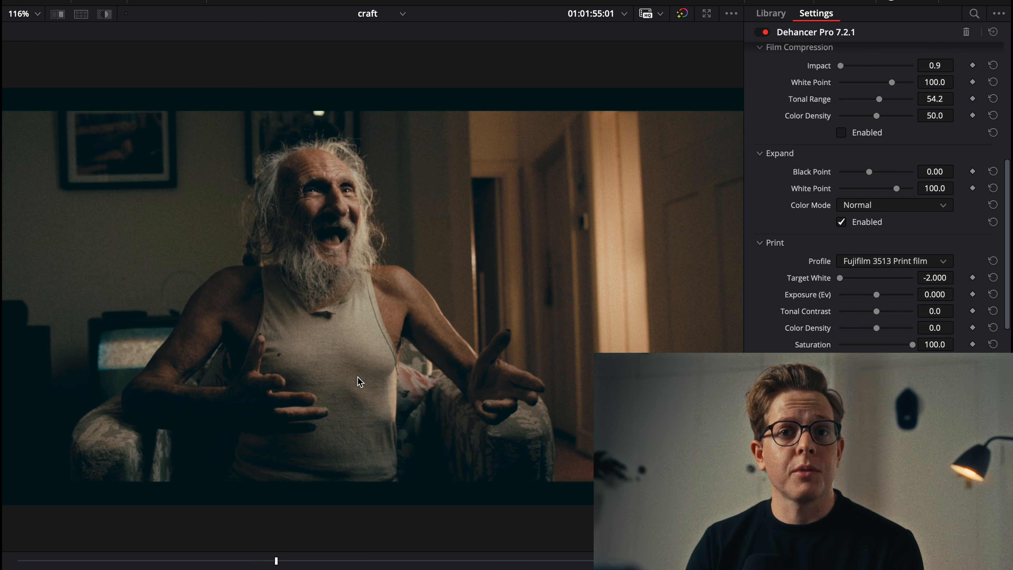
Try changes to the print's Exposure and Tonal Contrast, reset them, and raise Color Density to 100.0
drag(875, 295, 838, 341)
click(993, 294)
click(993, 311)
click(993, 328)
drag(888, 341, 957, 338)
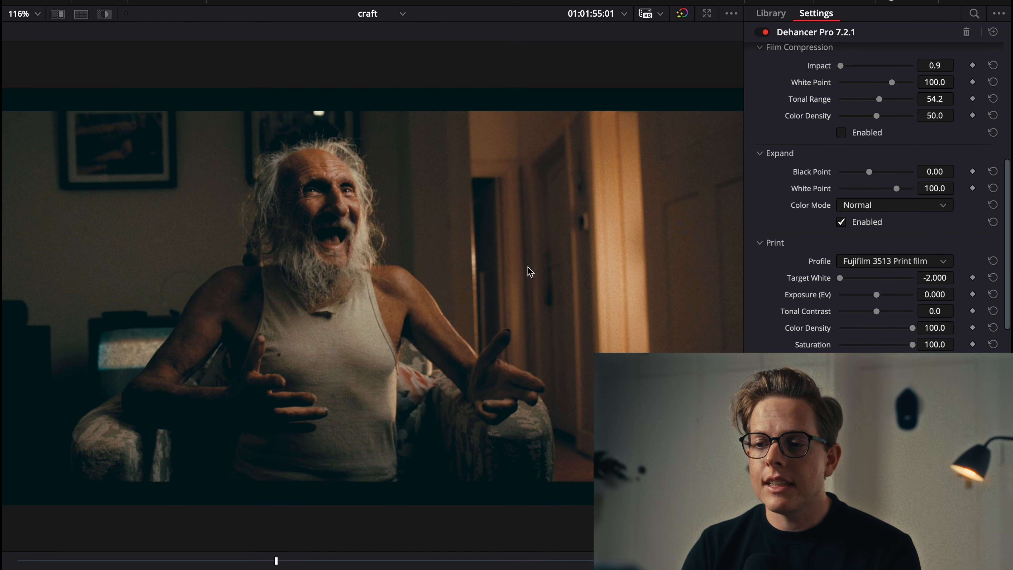
Compare the print's Color Density at 100.0 and its default on an enlarged view, and set it to 48.6
scroll(582, 328, up, 4)
scroll(582, 328, down, 2)
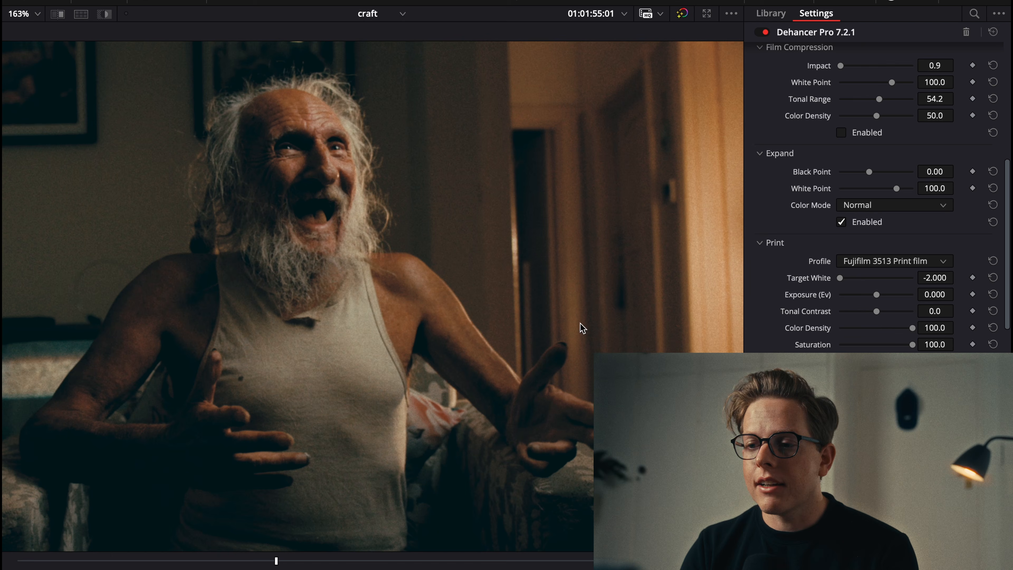
click(993, 328)
drag(880, 331, 945, 329)
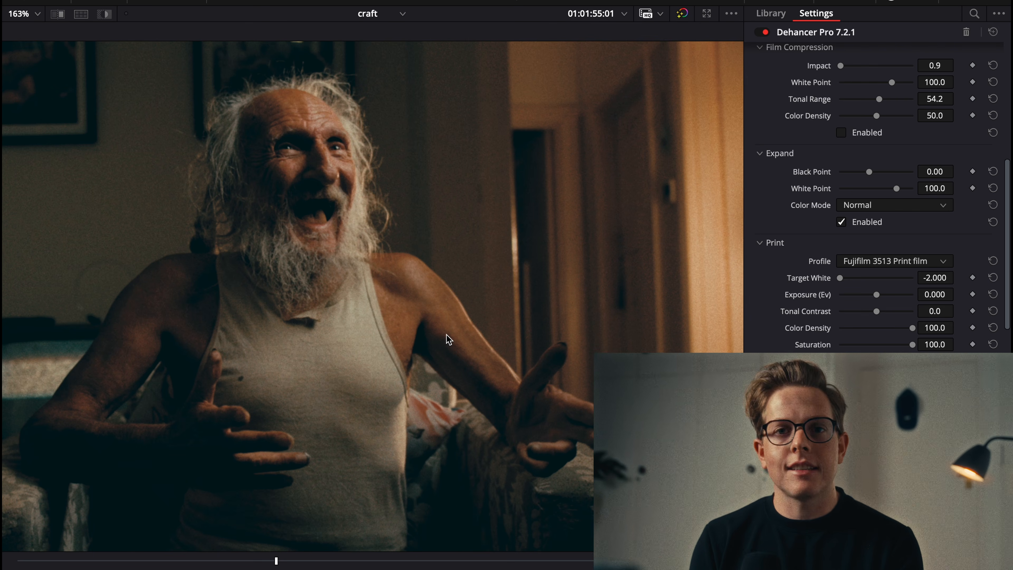
click(993, 327)
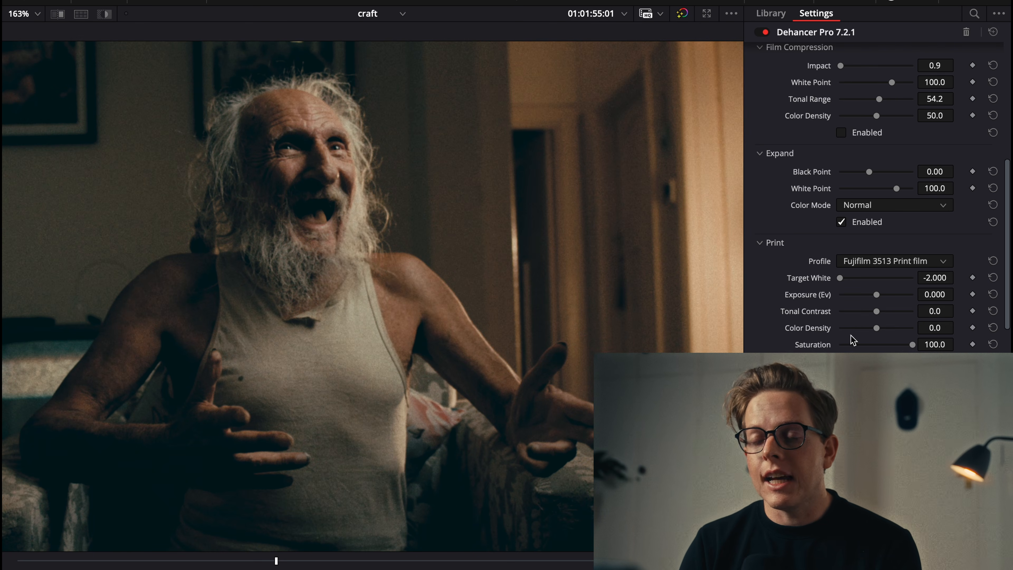
drag(880, 328, 893, 328)
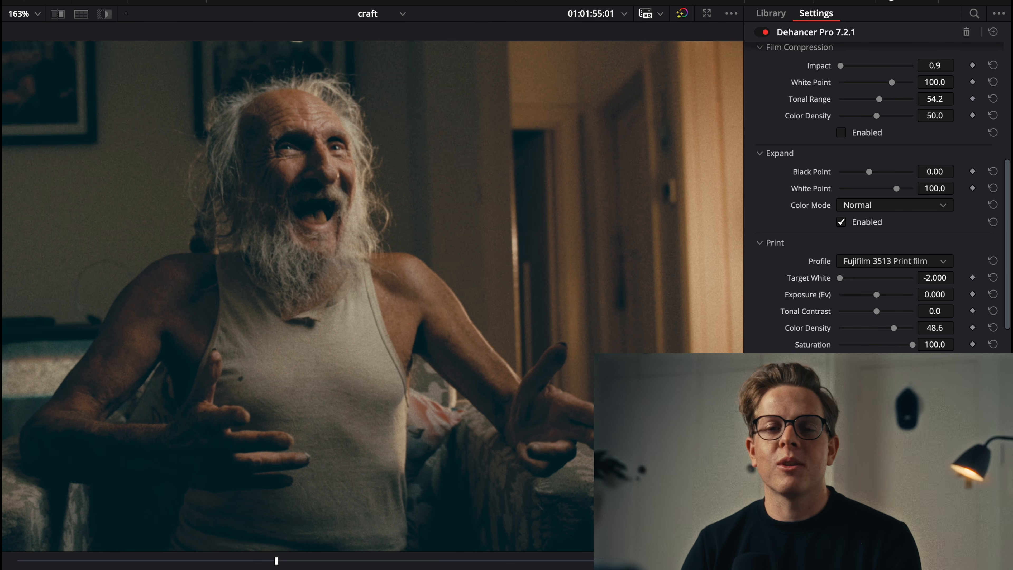
Set the print profile to Kodak 2383 Print Film with a Target White of -2.000, and fit the image in the viewer
click(901, 261)
click(885, 322)
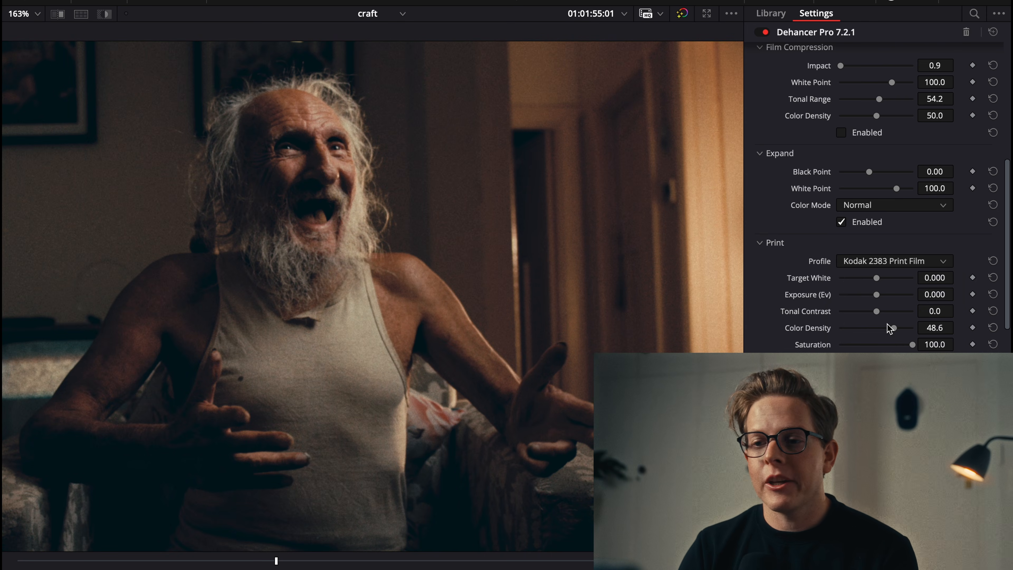
drag(874, 279, 762, 282)
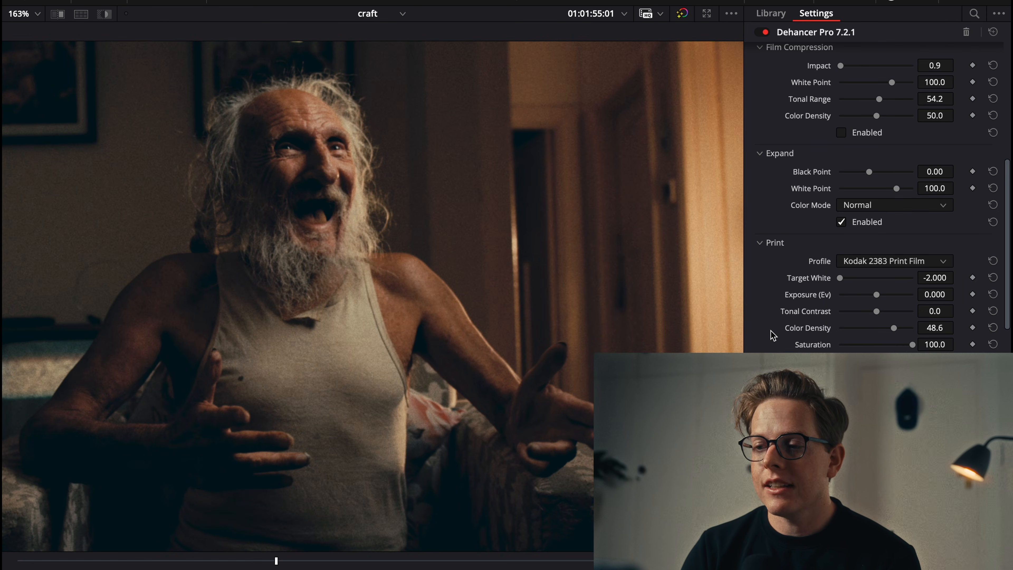
key(shift+z)
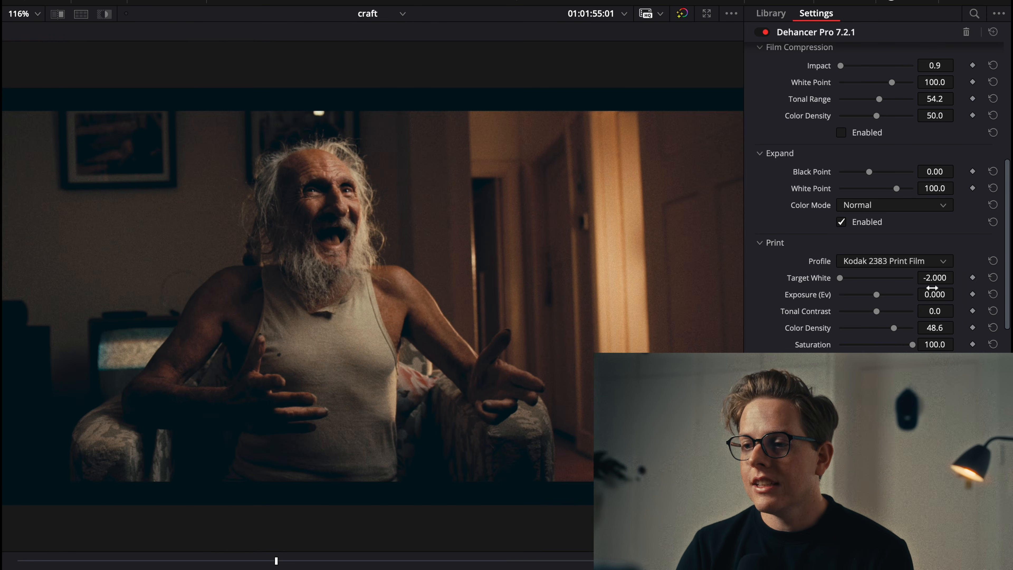
Try a Yellow - Blue value of -45.4 in the Color Head settings and reset it
scroll(850, 333, down, 6)
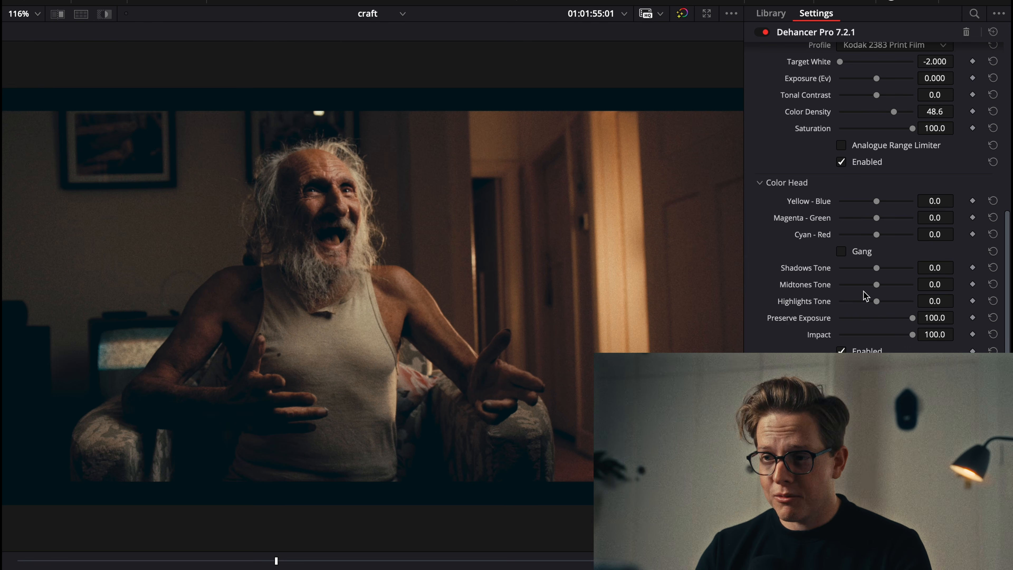
drag(875, 201, 843, 202)
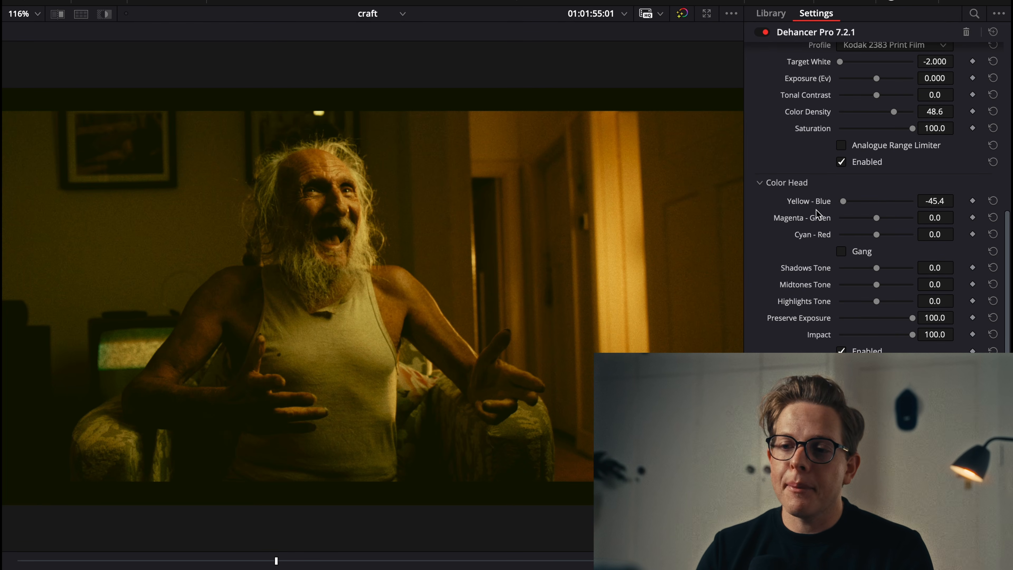
click(993, 200)
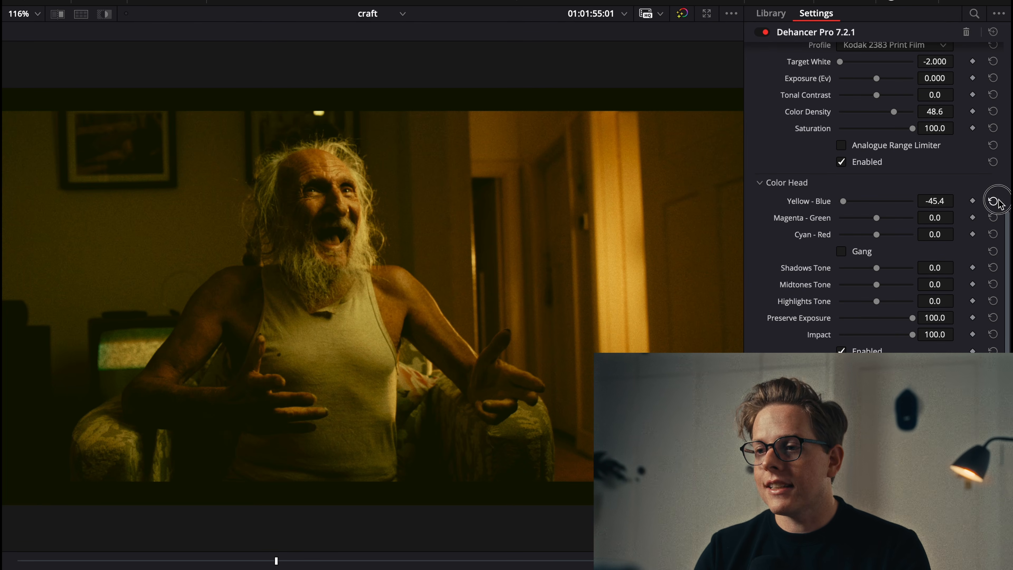
Try a Magenta - Green value of -50.0 and a strong cyan shift in the Color Head settings, resetting each one
drag(877, 218, 820, 221)
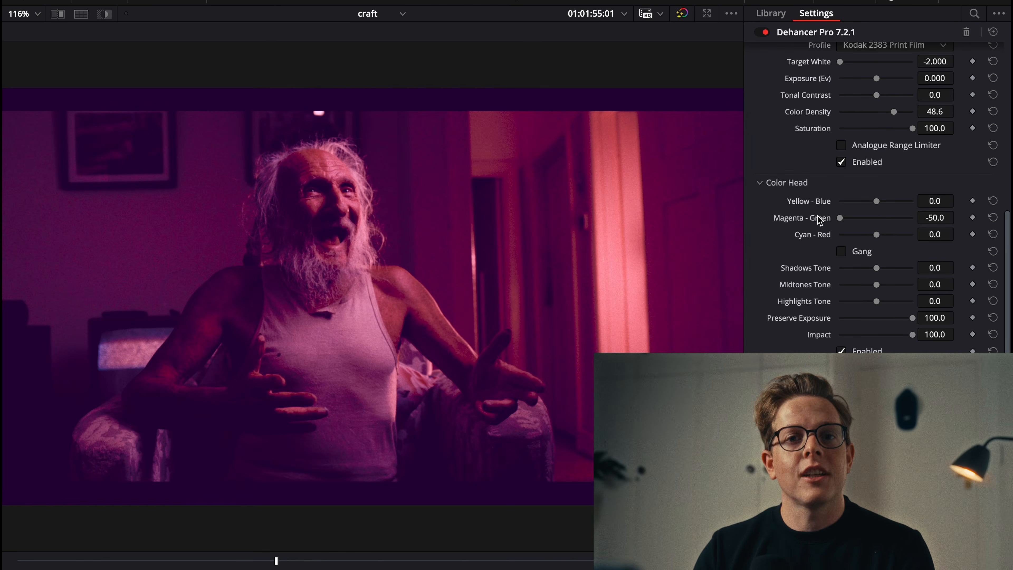
click(993, 218)
drag(876, 236, 805, 235)
click(992, 234)
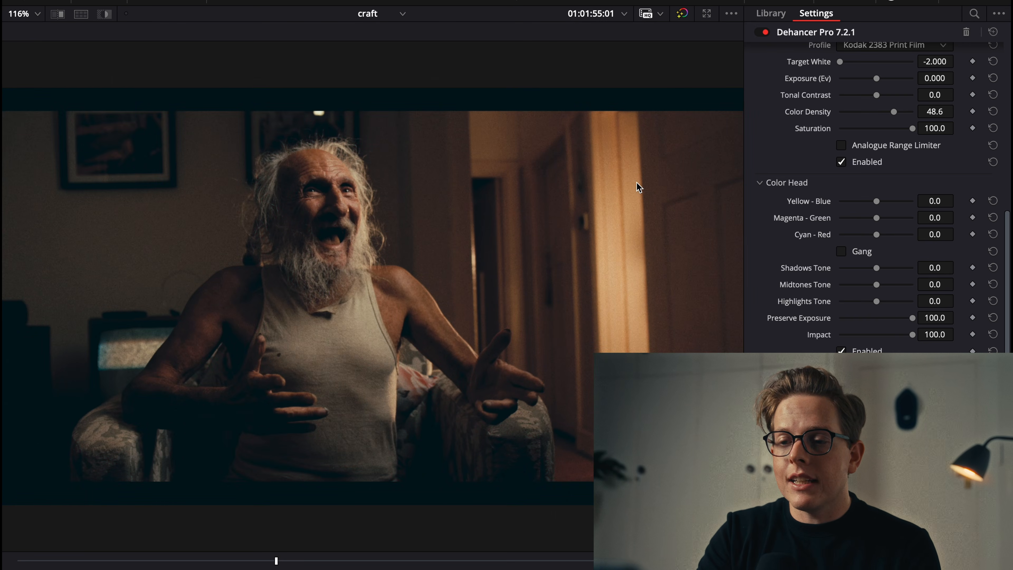
Try Offset color shifts on the clip-level WB node, reset them, and return to the timeline nodes with the enlarged viewer
key(alt+f)
click(610, 18)
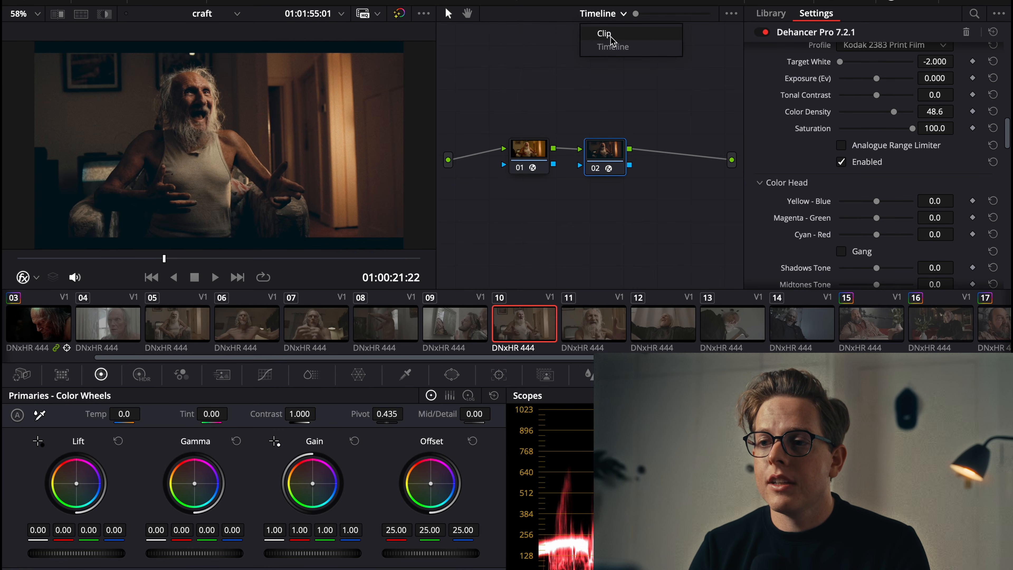
click(613, 31)
click(521, 156)
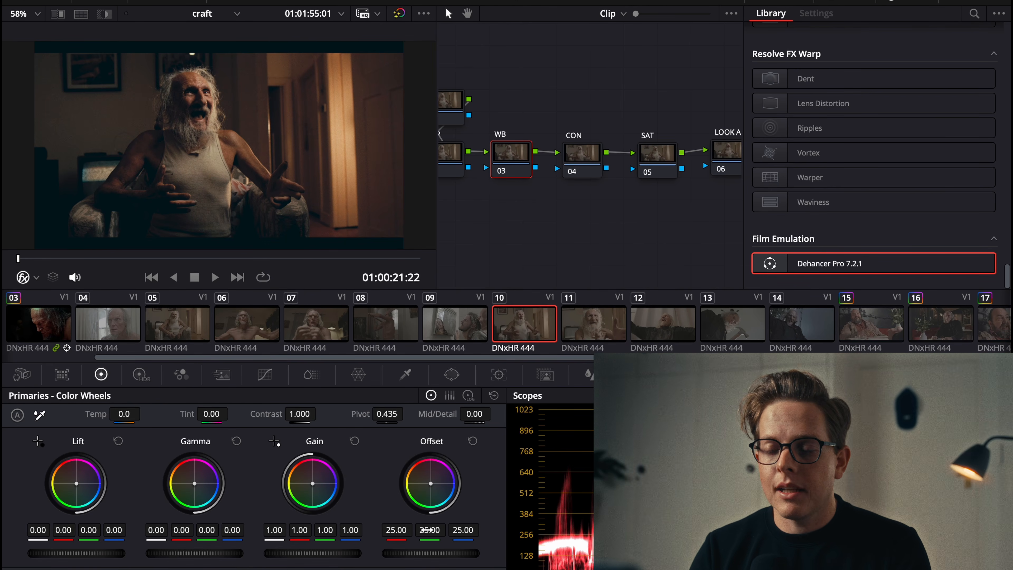
drag(462, 530, 464, 535)
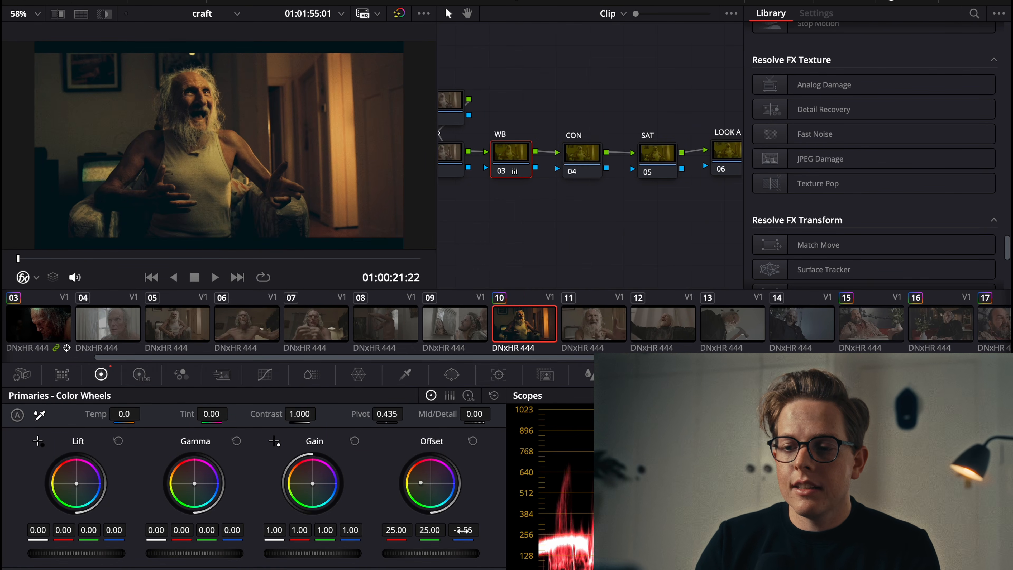
click(473, 441)
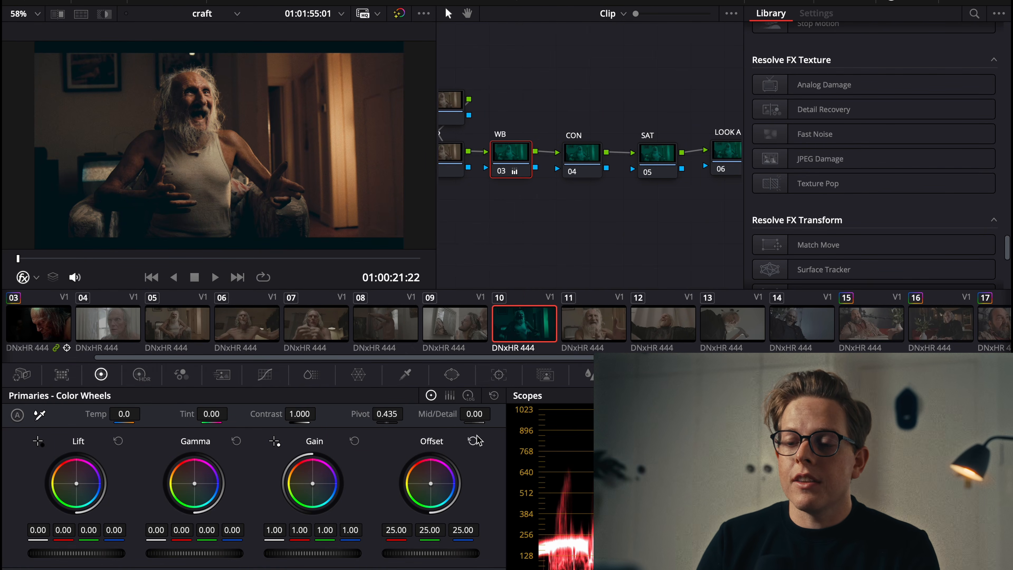
click(622, 13)
click(621, 45)
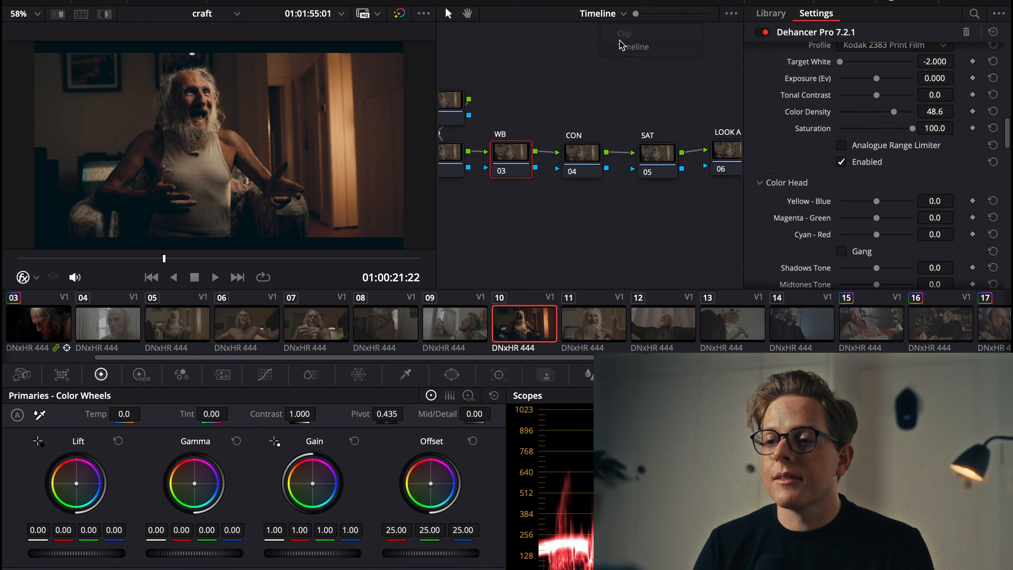
key(alt+f)
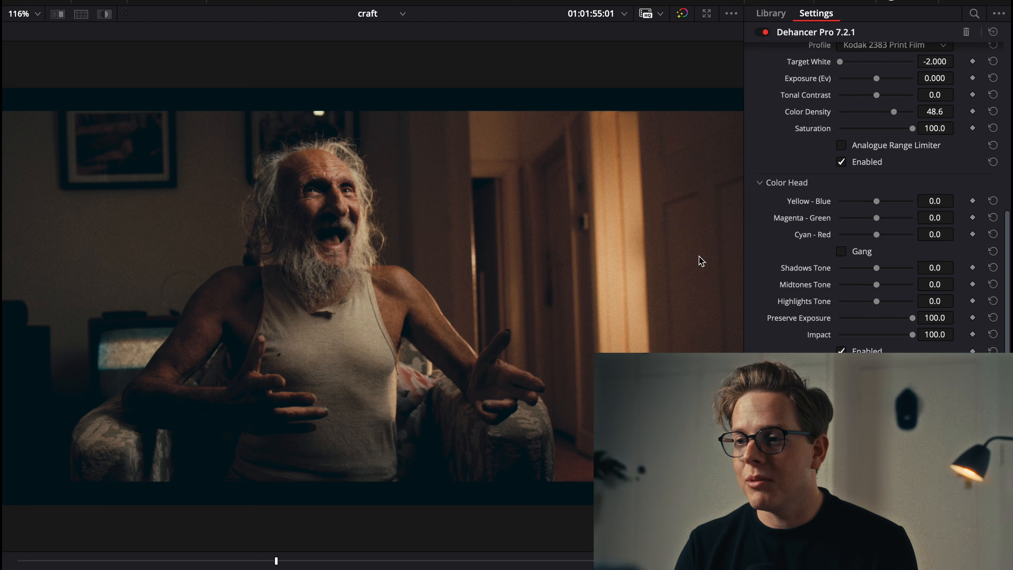
Set the Color Head's Yellow - Blue to -10.5, Magenta - Green to -2.6 and Cyan - Red to -6.0
mouse_move(874, 206)
mouse_down()
mouse_move(857, 206)
mouse_move(871, 201)
mouse_up()
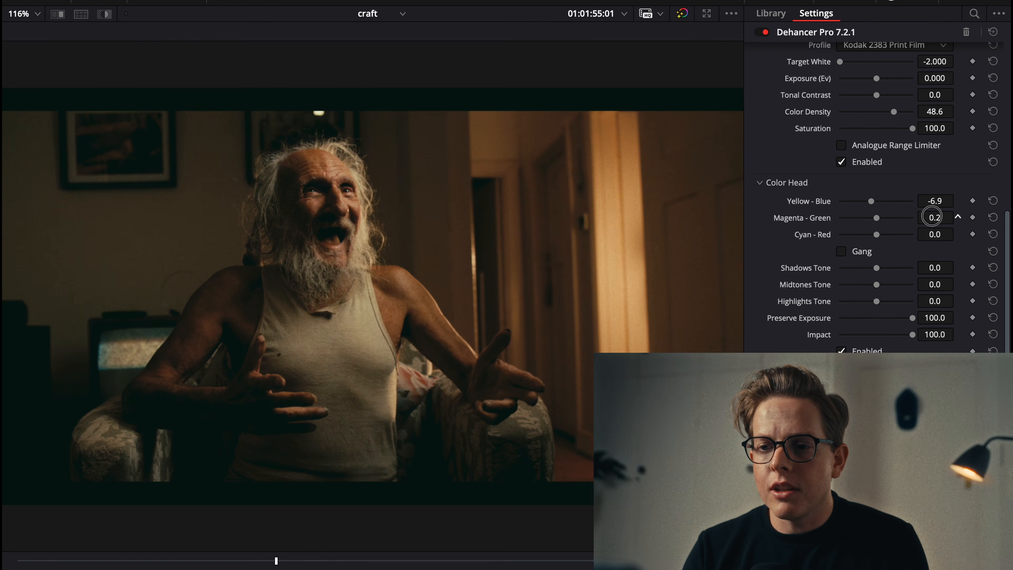
drag(931, 222, 944, 202)
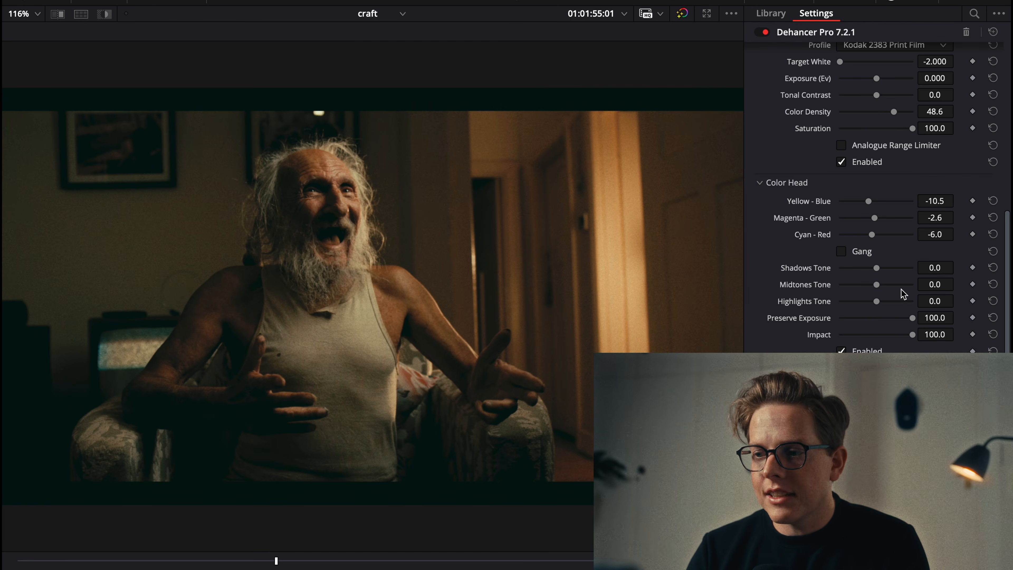
click(861, 351)
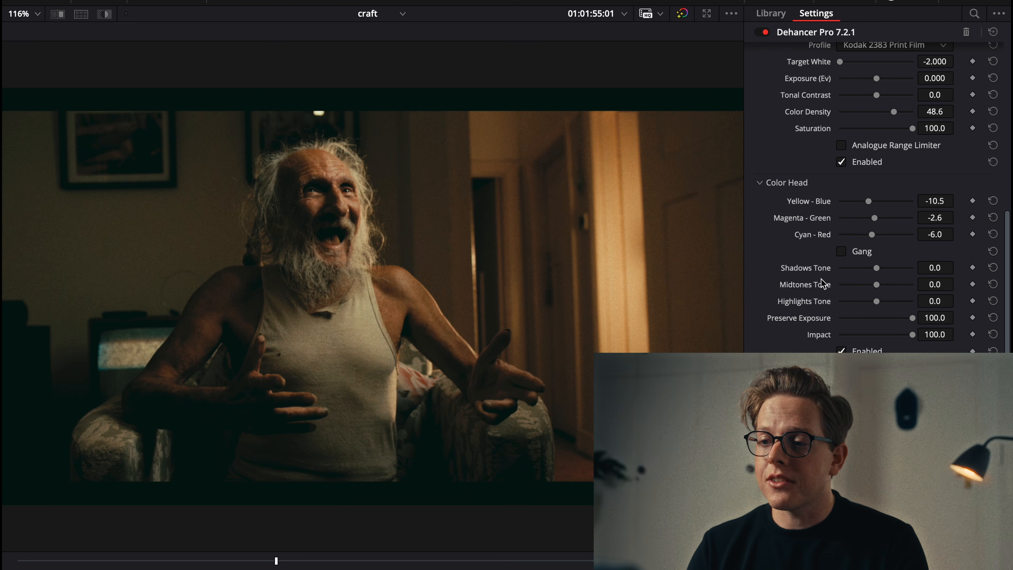
Try Shadows Tone values of -100.0 and 65.1 in the Color Head settings and reset it
drag(876, 268, 692, 304)
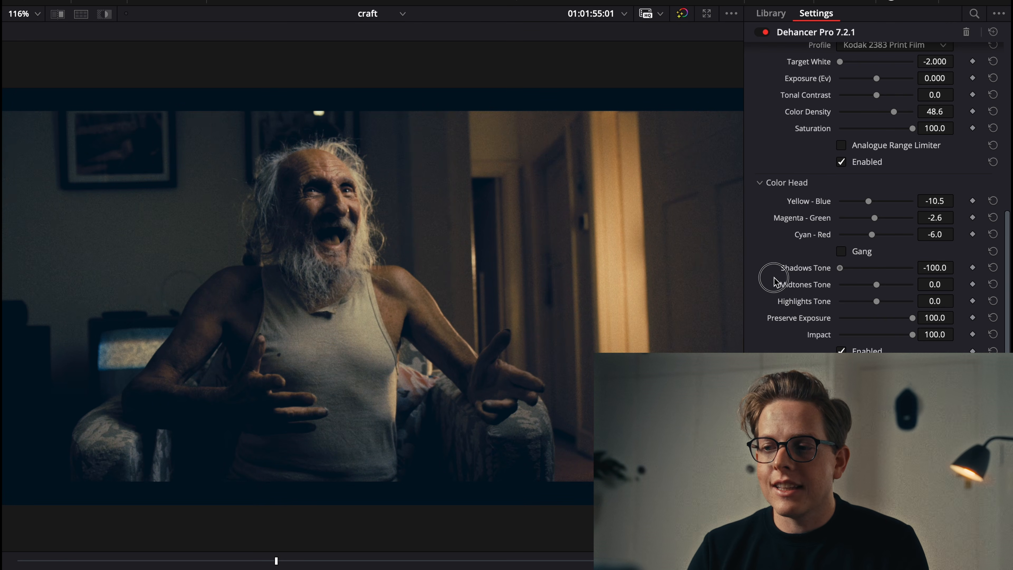
drag(772, 277, 900, 273)
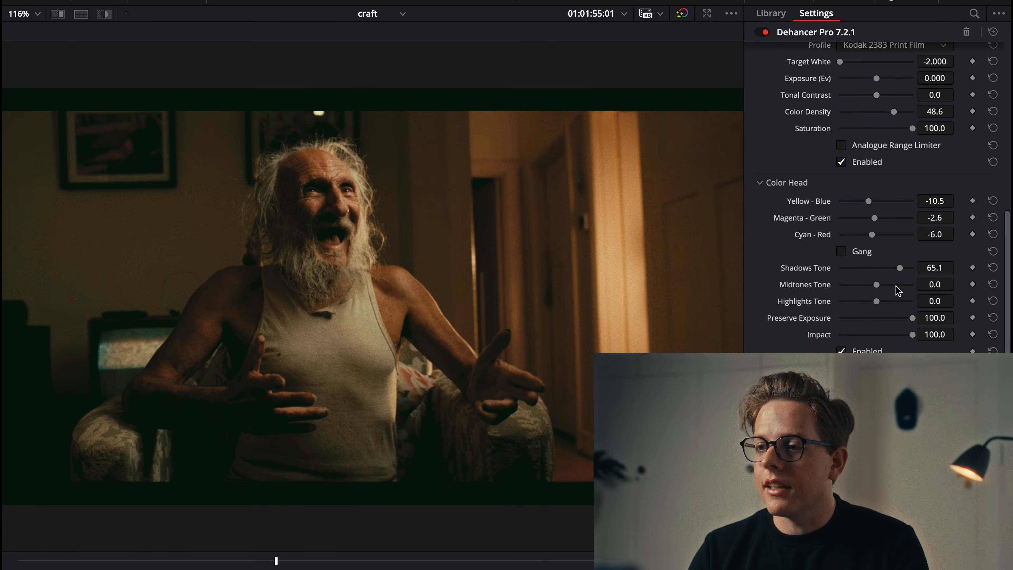
click(992, 268)
Set the Color Head's Shadows Tone and Midtones Tone to -17.4 and Highlights Tone to 63.3
drag(884, 271, 913, 302)
click(991, 284)
drag(895, 306, 900, 306)
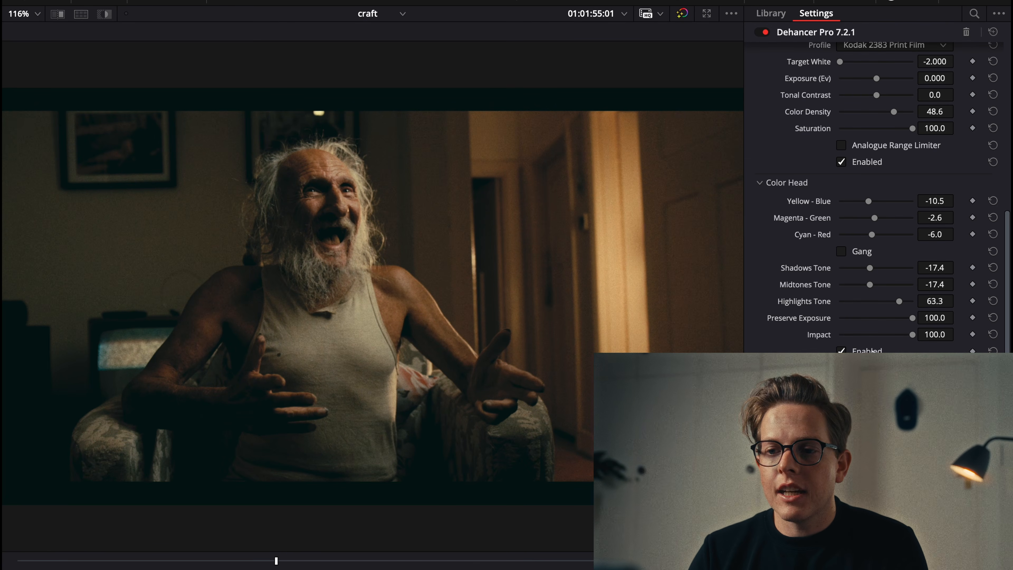
Compare different Preserve Exposure amounts in the Color Head settings and set it to 37.6
drag(912, 319, 960, 321)
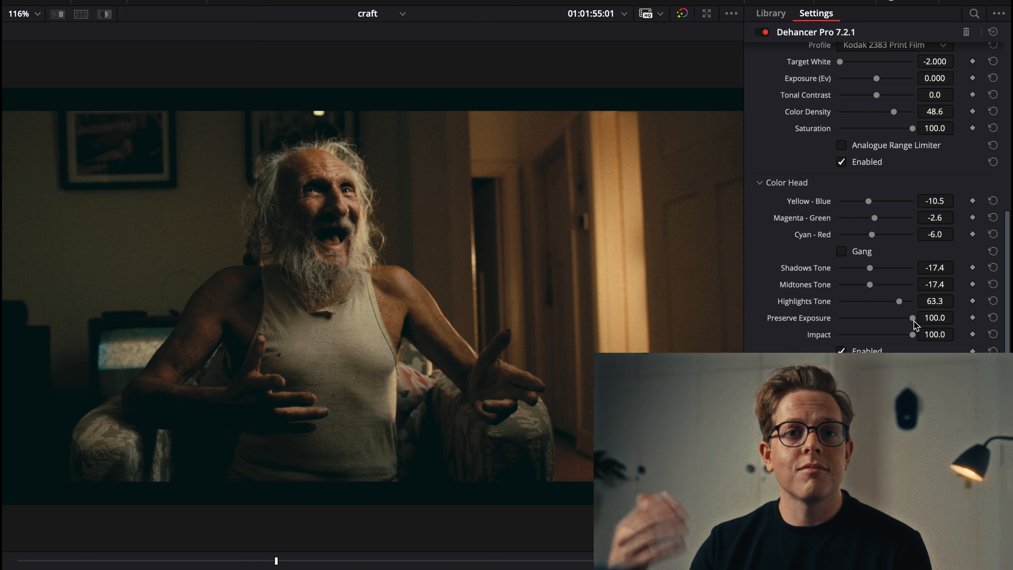
drag(913, 319, 861, 329)
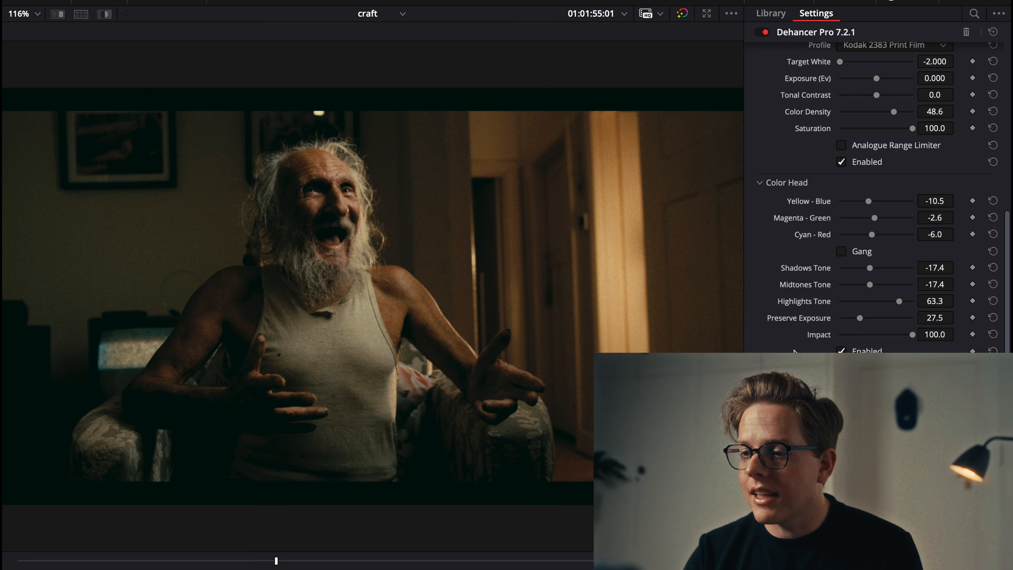
drag(859, 318, 866, 322)
Compare the image with Film Grain on and off, both on an enlarged view and fitted in the viewer
scroll(758, 263, down, 3)
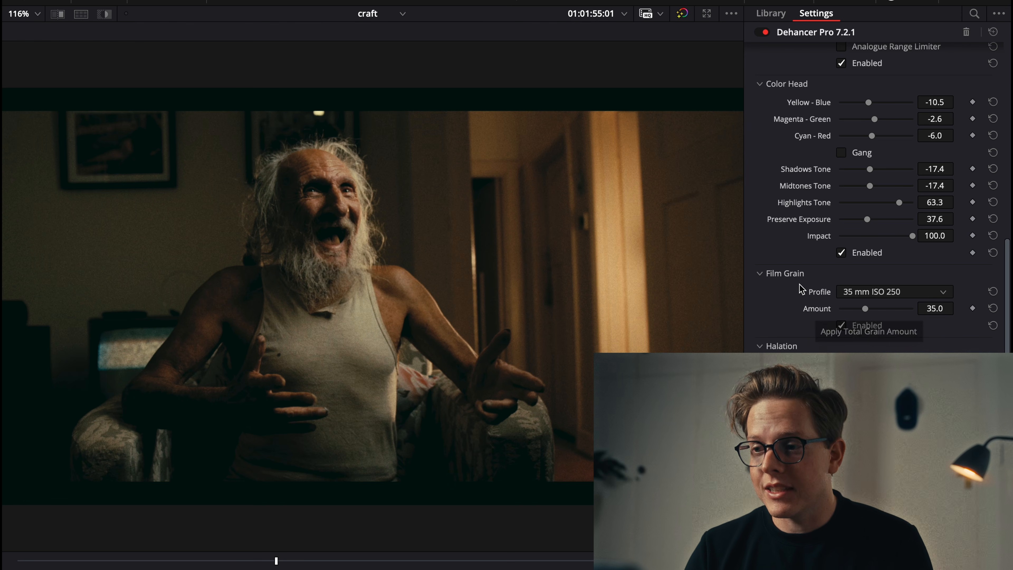
click(849, 327)
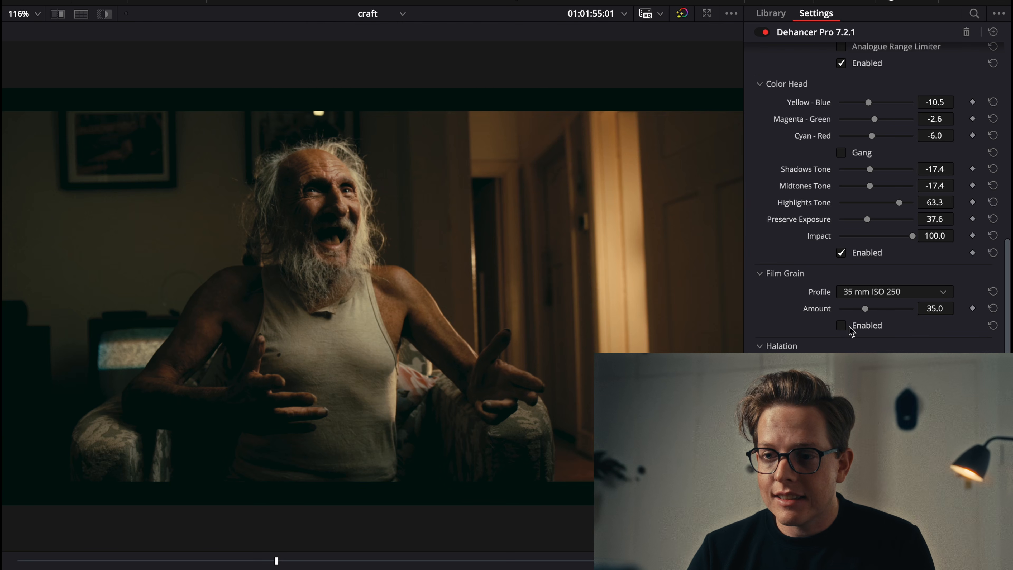
click(849, 327)
scroll(515, 235, up, 5)
scroll(516, 236, down, 3)
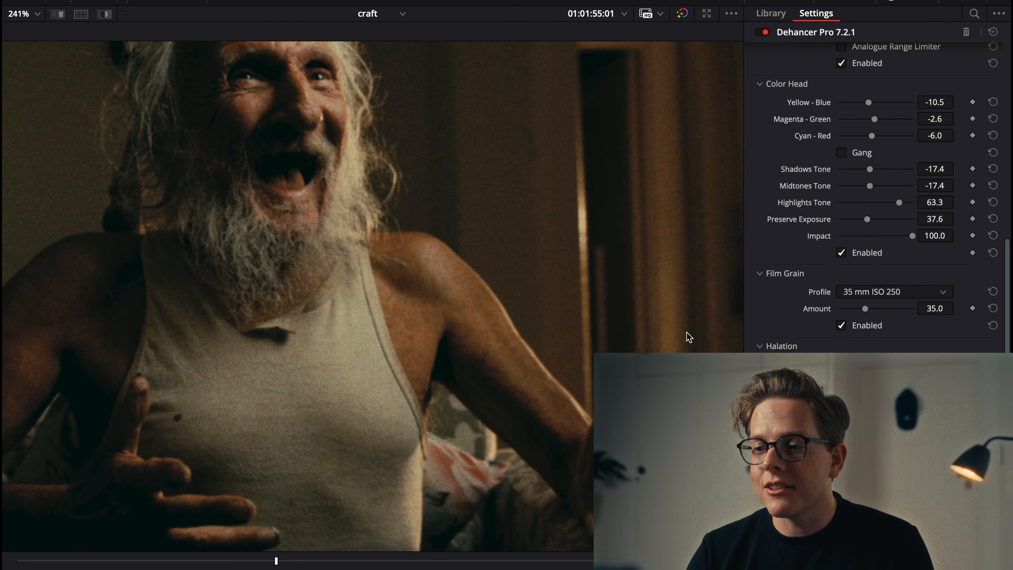
click(861, 325)
scroll(554, 335, down, 3)
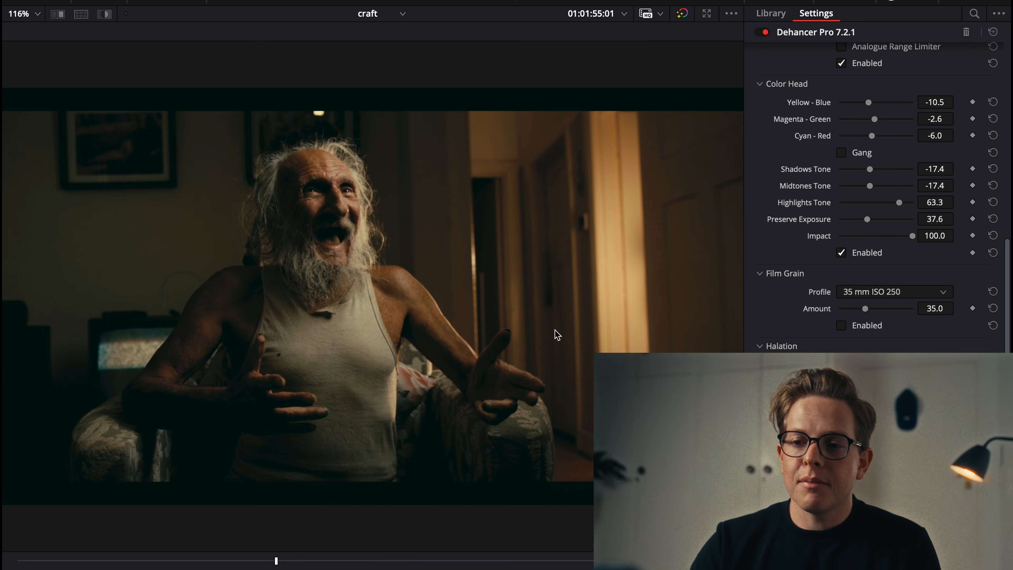
Look through the available Film Grain profiles without choosing one, and switch the grain back on
click(872, 293)
scroll(878, 323, down, 2)
scroll(891, 324, up, 2)
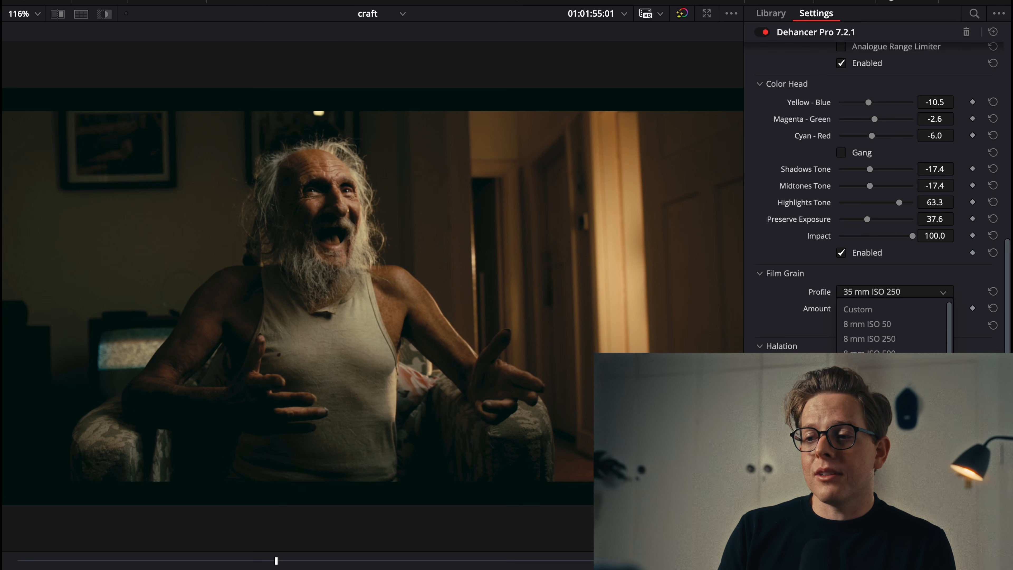
scroll(891, 338, down, 3)
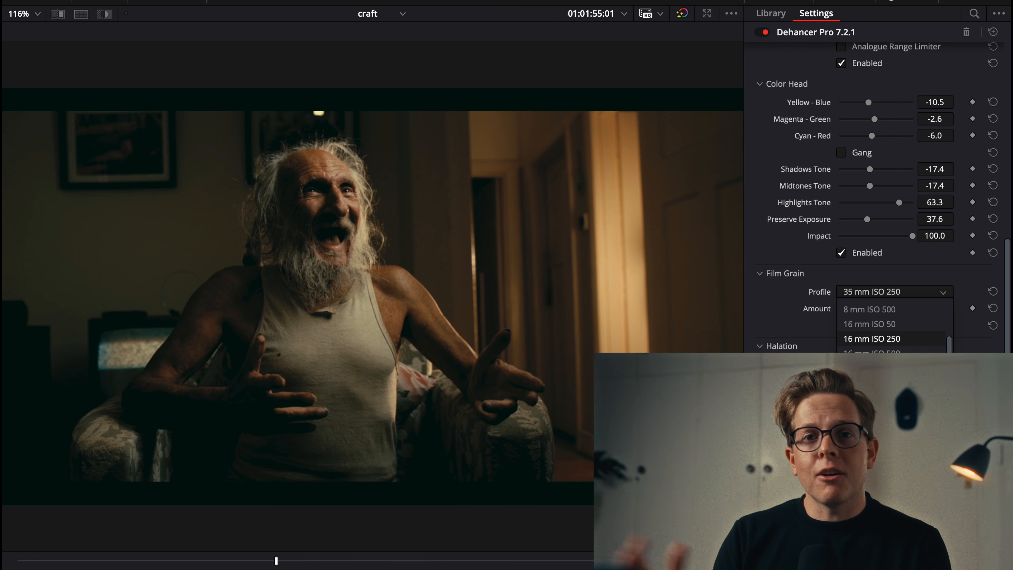
scroll(891, 323, up, 3)
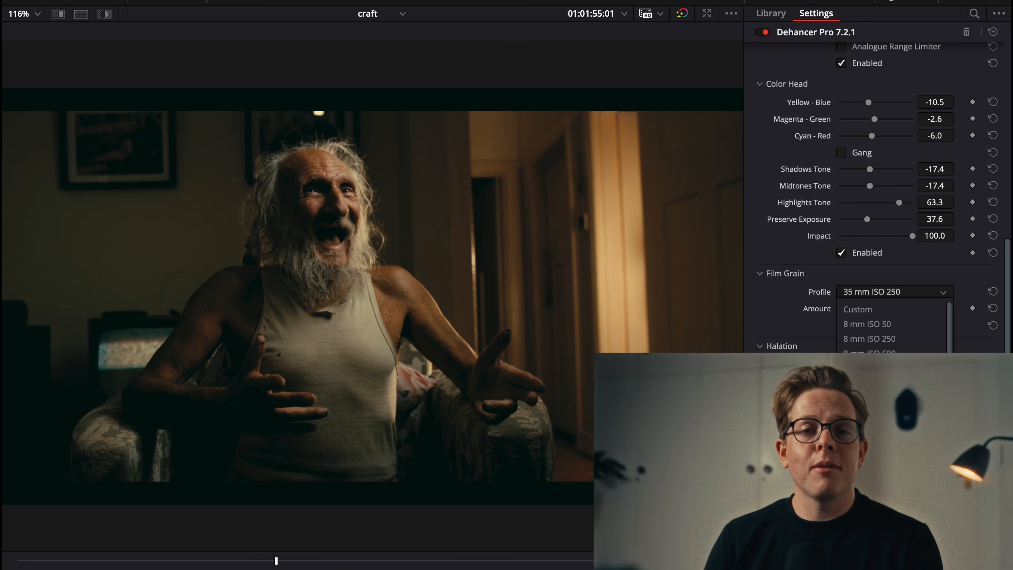
click(779, 305)
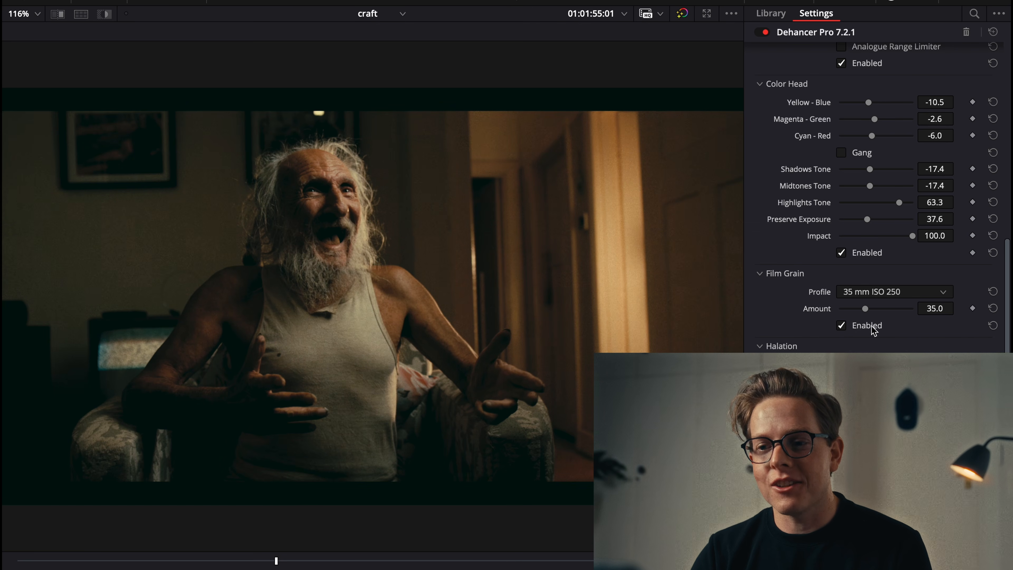
Change the Film Grain profile to 65 mm ISO 250 and inspect the grain on an enlarged view
scroll(536, 287, up, 5)
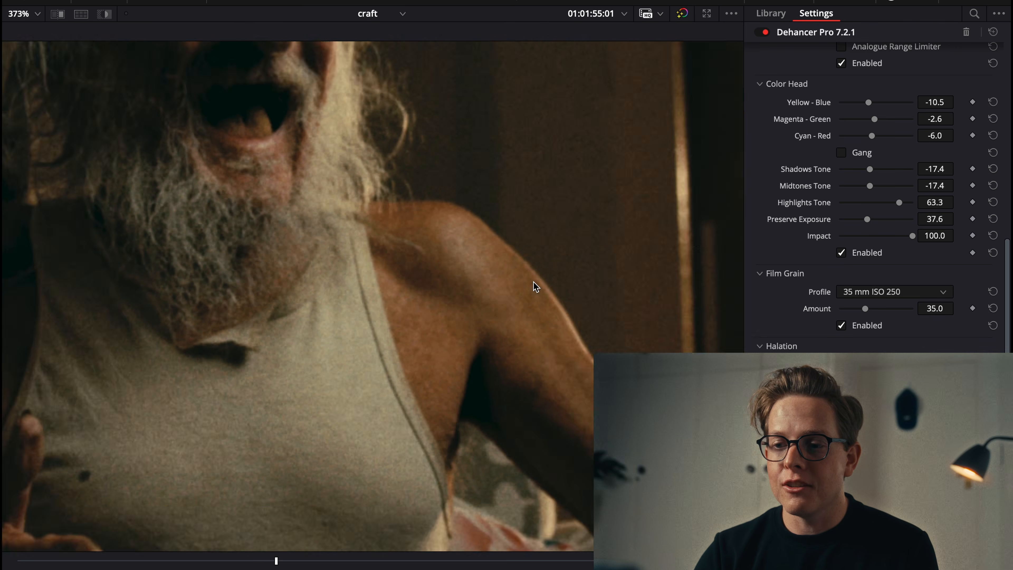
scroll(535, 286, down, 2)
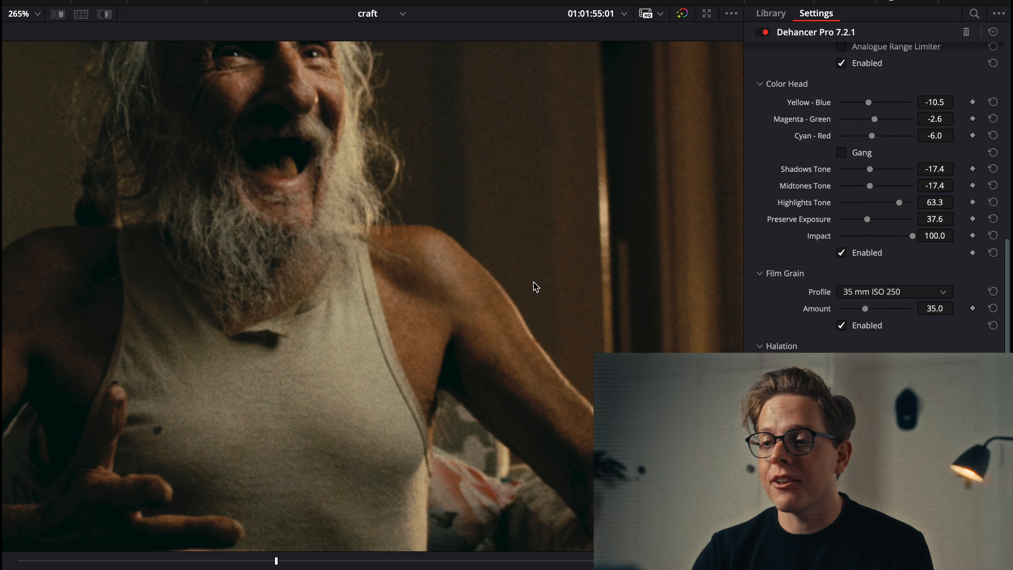
click(894, 292)
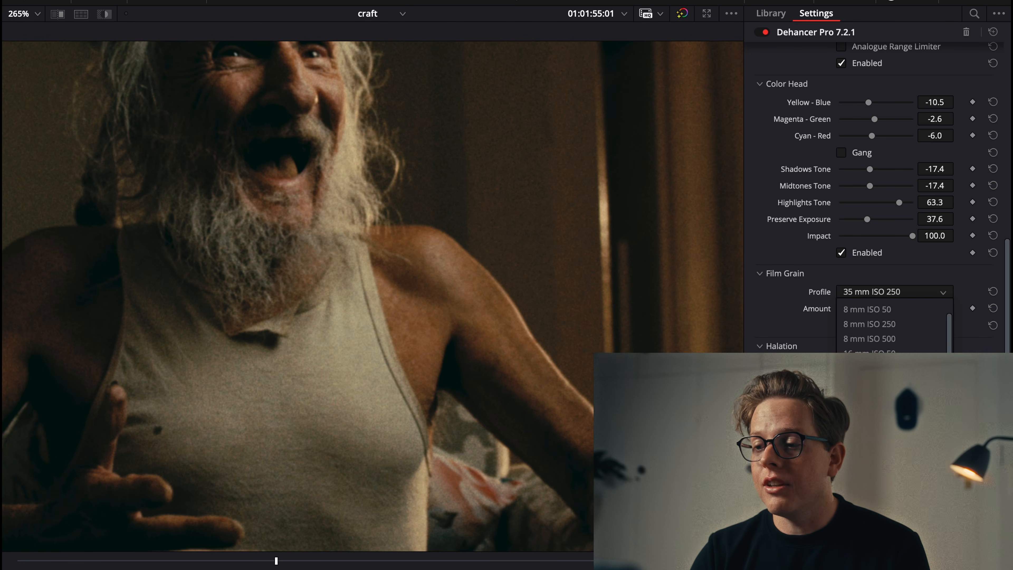
scroll(893, 323, down, 1)
click(877, 442)
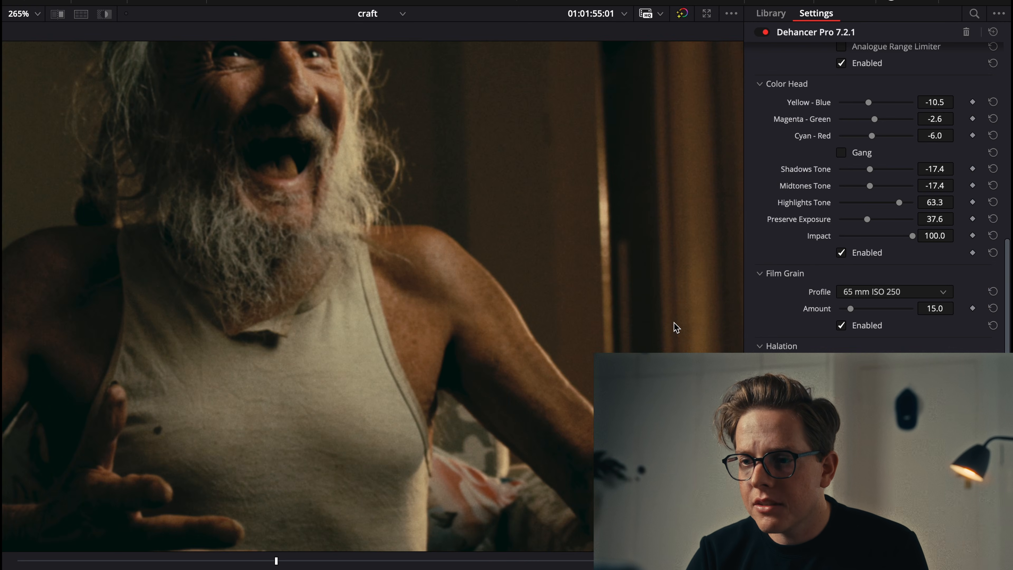
scroll(674, 323, up, 3)
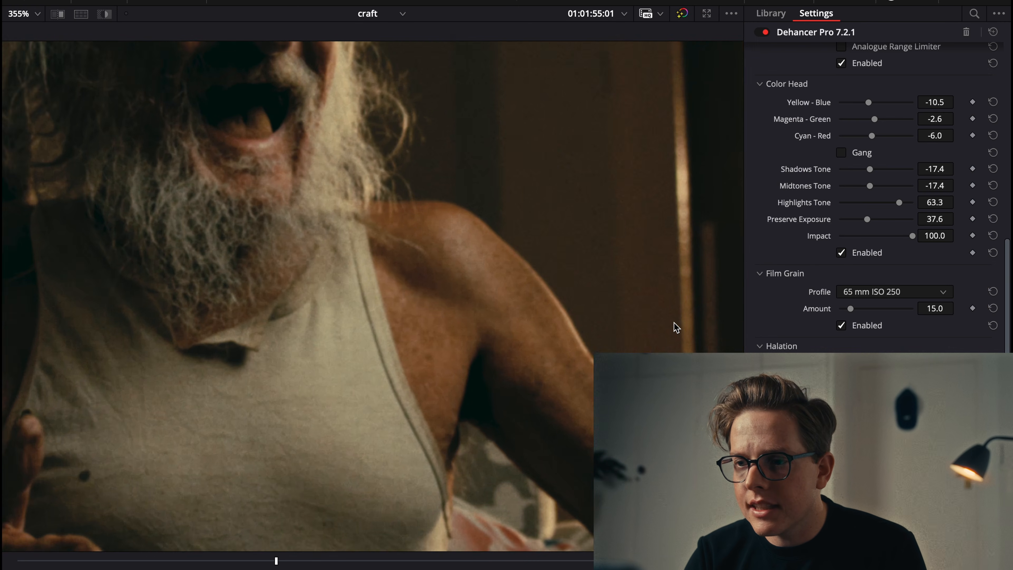
Switch the Film Grain profile to Custom with a Size of 6.17 and an Amount of 18.4
click(898, 295)
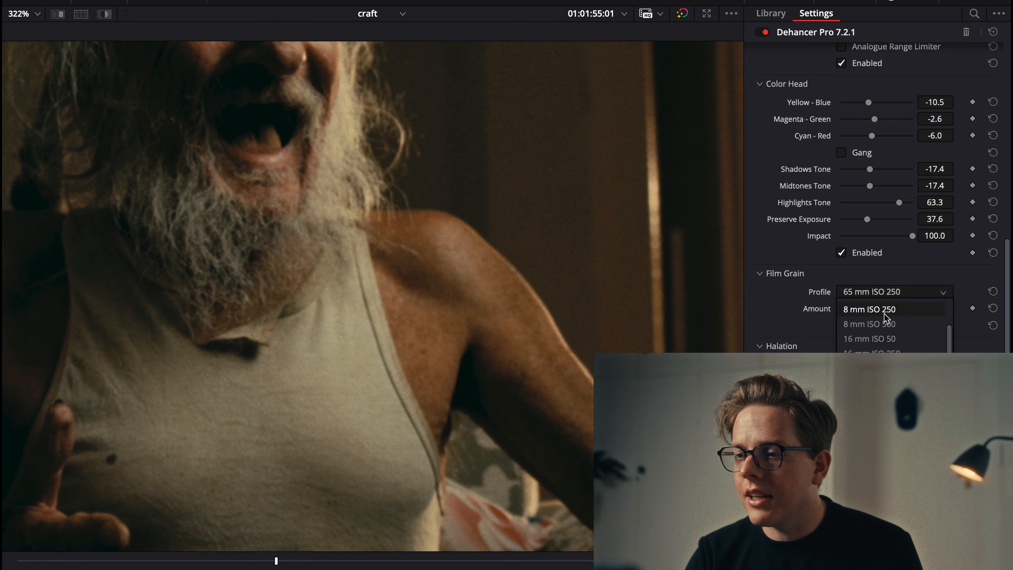
click(866, 310)
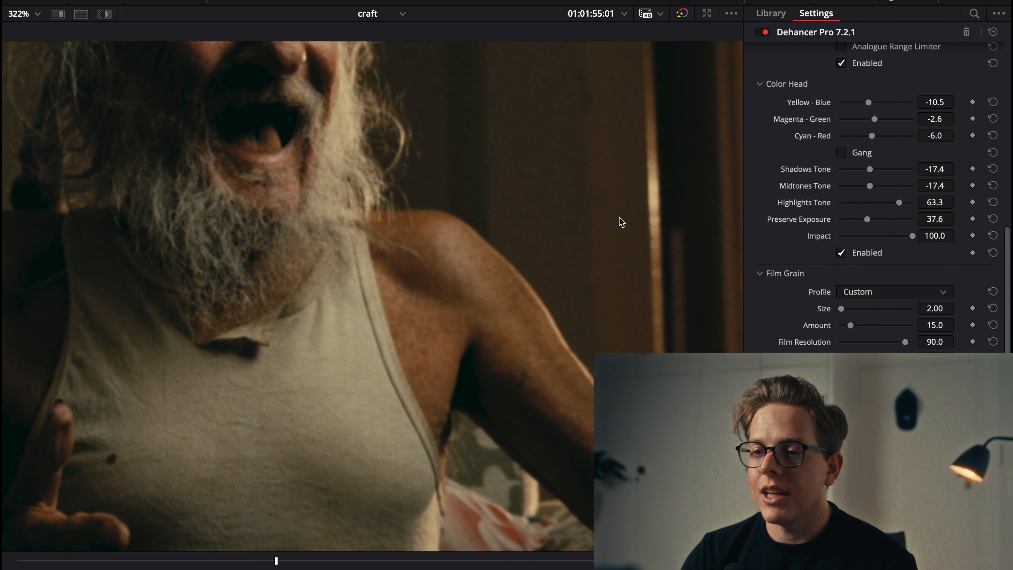
drag(849, 308, 853, 324)
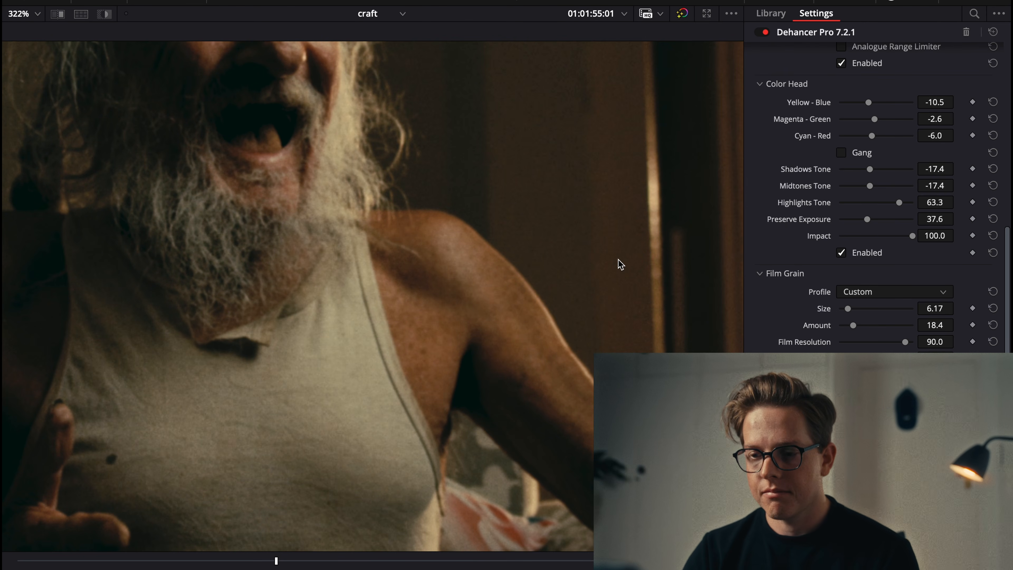
Fit the image in the viewer and play the shot full screen to review the custom grain
right_click(574, 267)
click(572, 276)
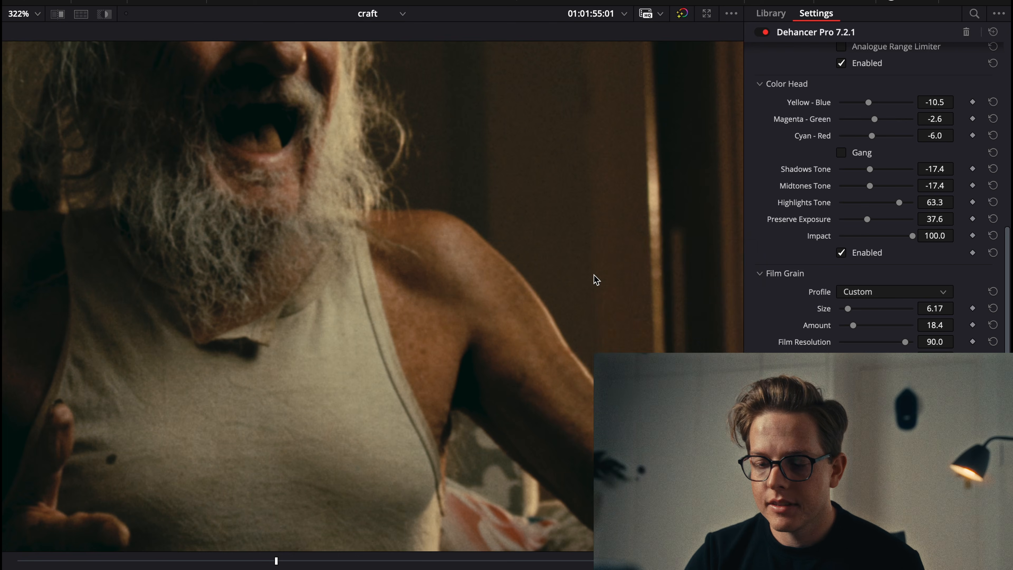
key(shift+z)
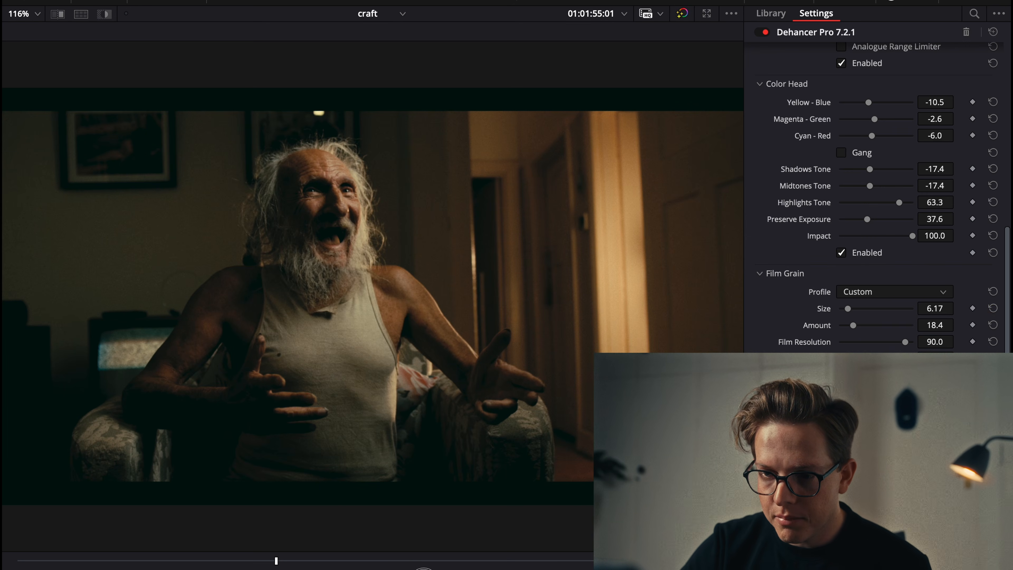
key(l)
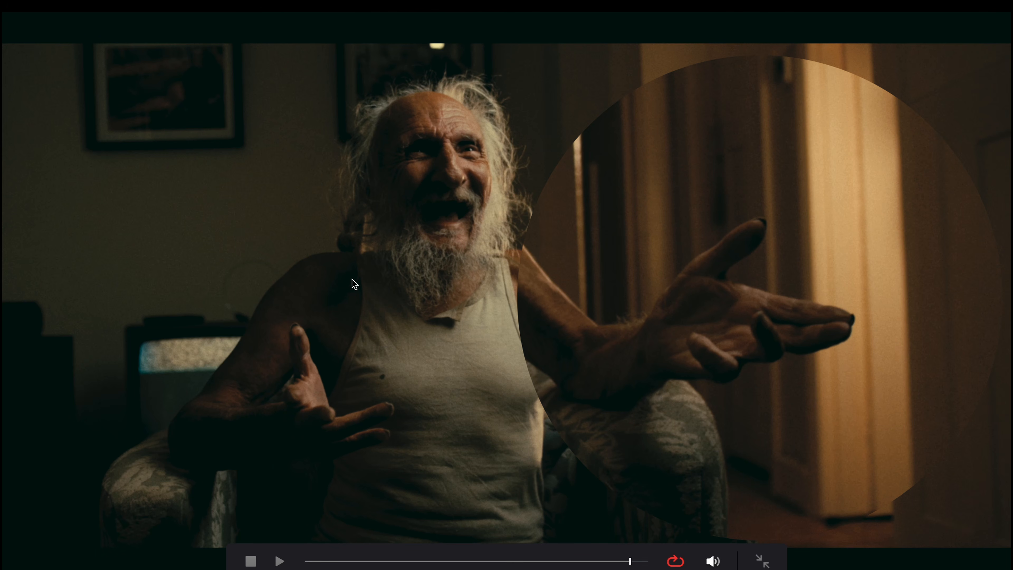
Add noise reduction on the node above the main chain: temporal 3 frames, Better, luma and chroma threshold 4.8, spatial chroma threshold 5.2
key(Escape)
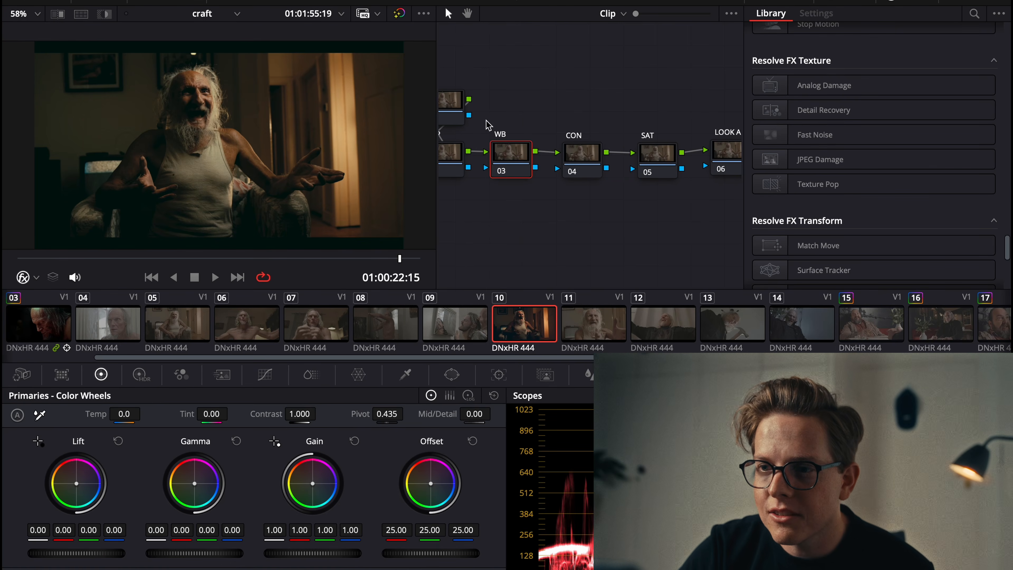
click(455, 103)
click(224, 377)
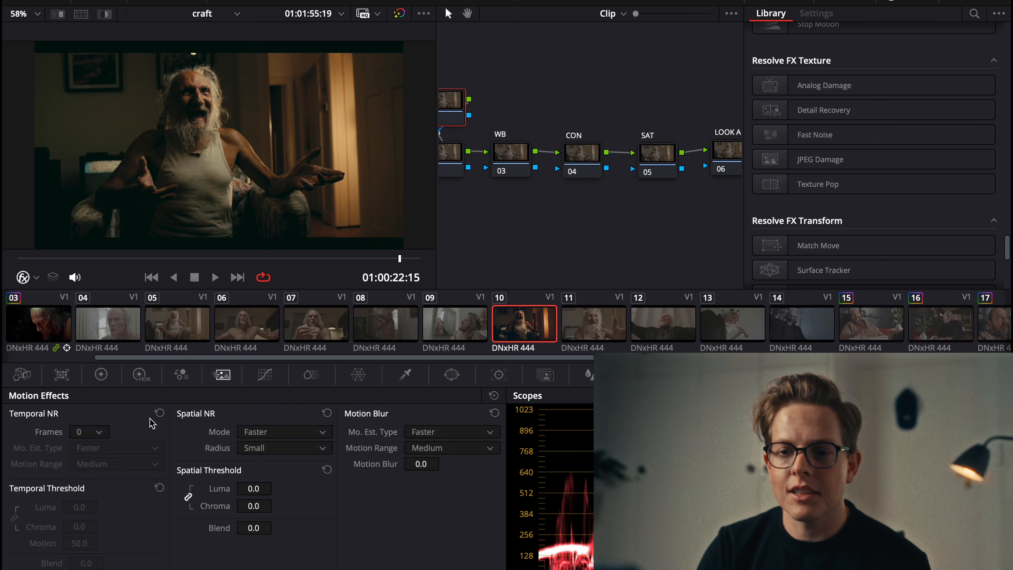
click(104, 435)
click(92, 495)
click(129, 453)
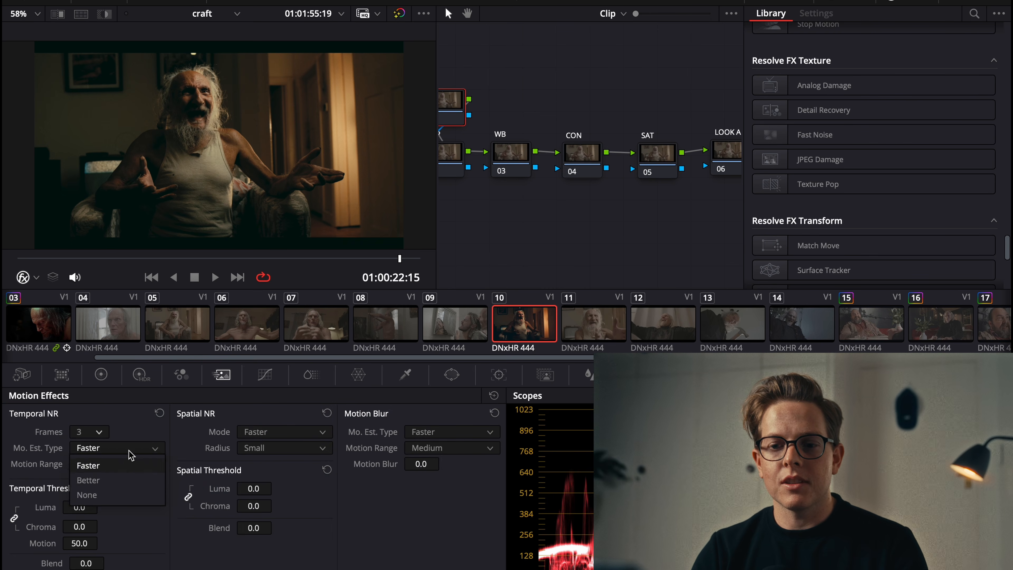
click(121, 480)
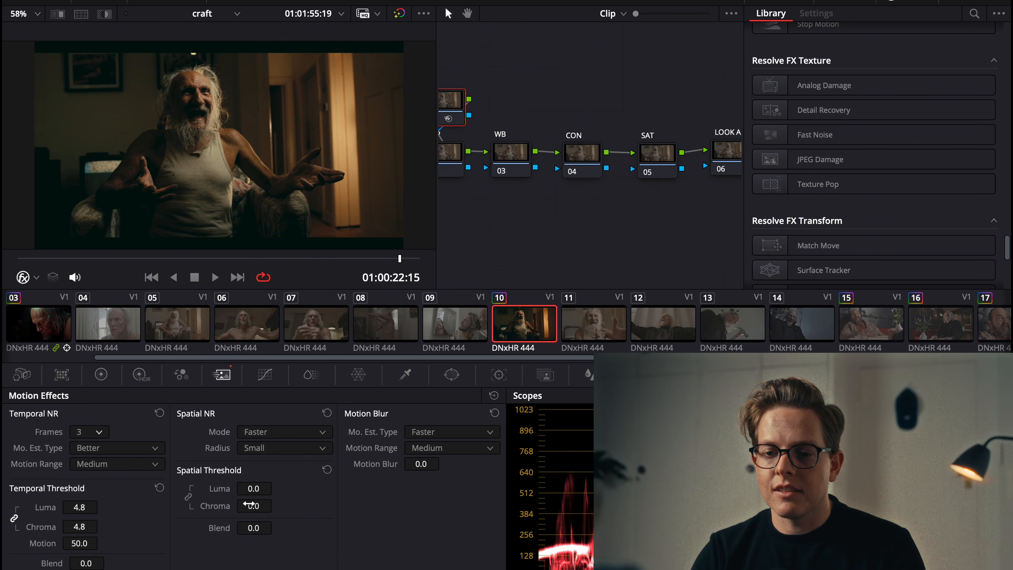
drag(255, 506, 261, 505)
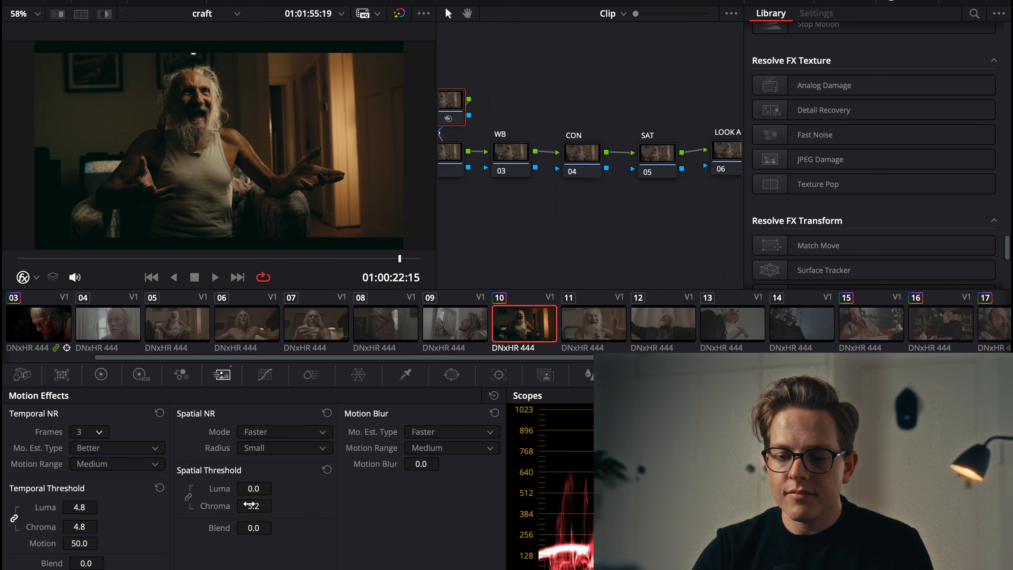
scroll(382, 208, up, 4)
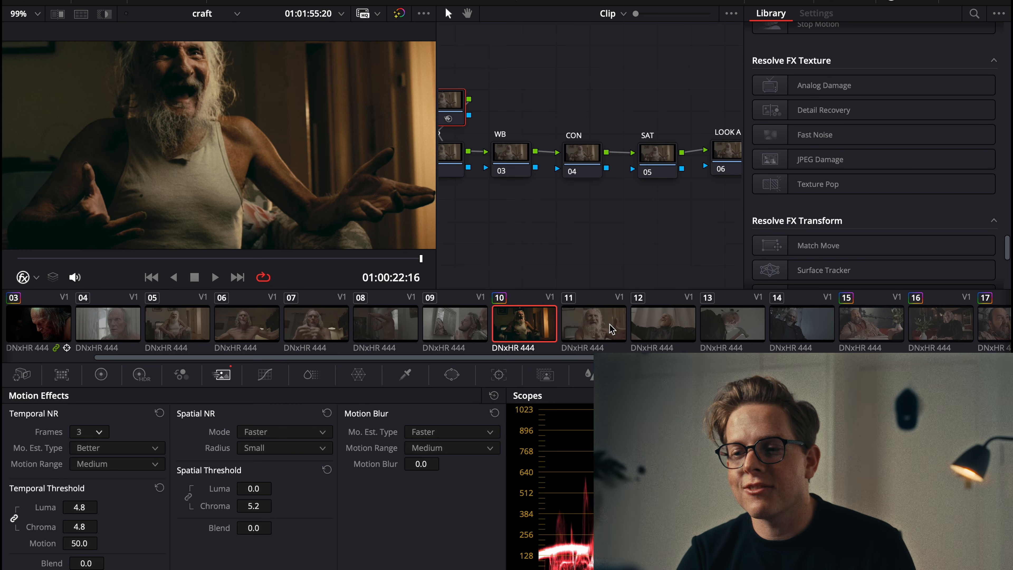
Select clip 11 and bring up the timeline-level Dehancer Pro Halation settings beside the enlarged viewer
click(599, 324)
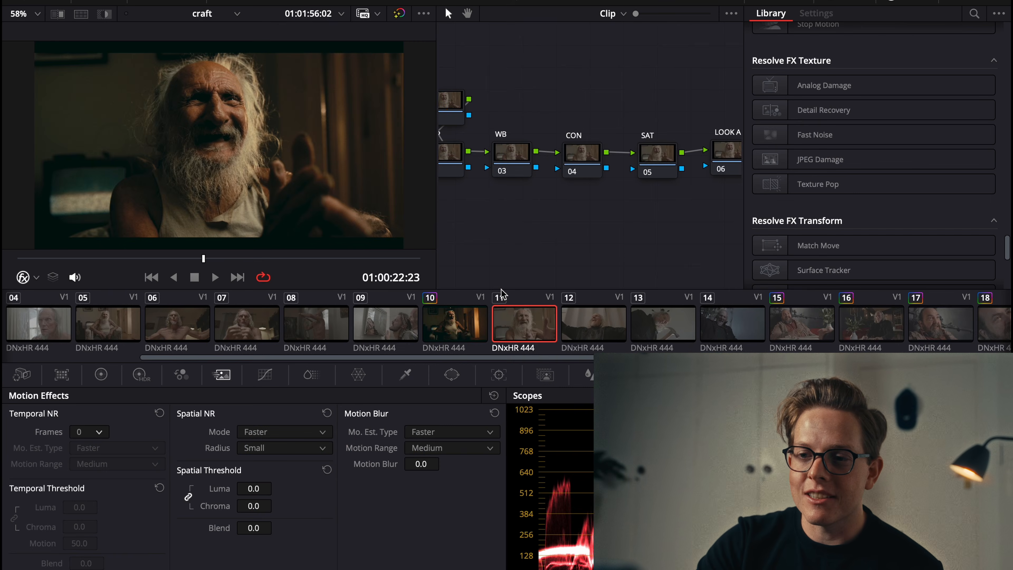
click(611, 14)
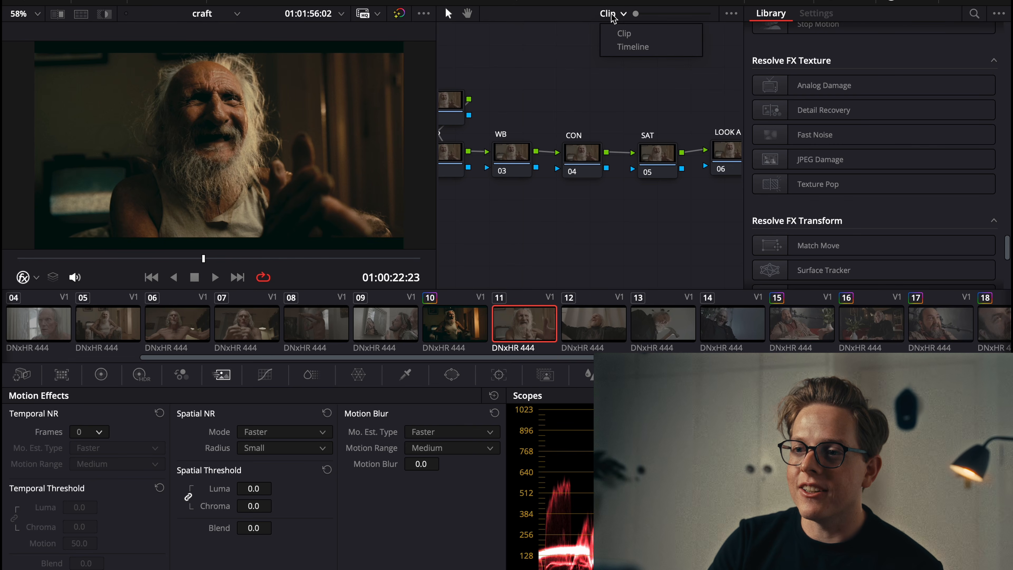
click(634, 47)
key(alt+f)
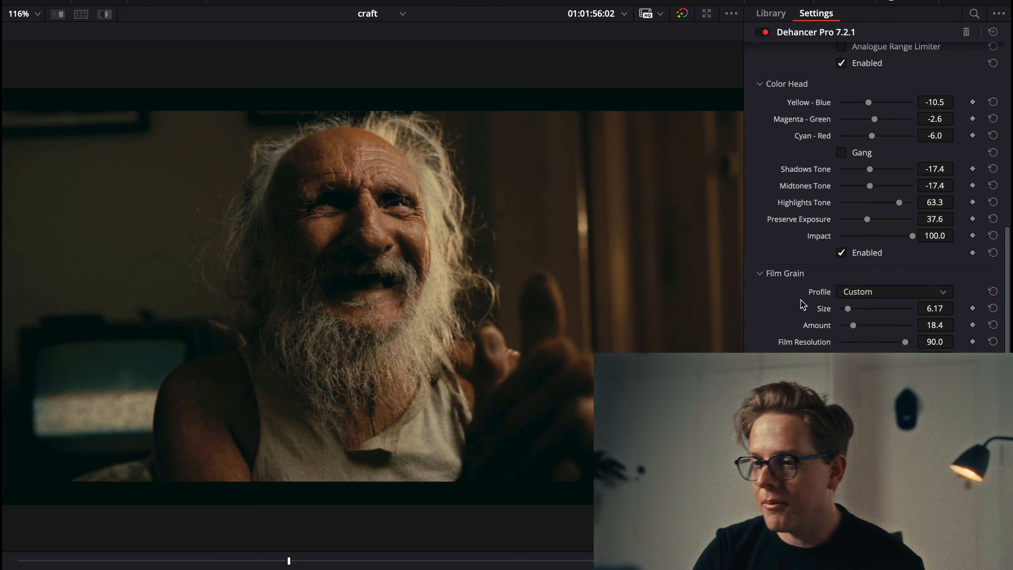
scroll(791, 324, down, 3)
scroll(792, 323, down, 4)
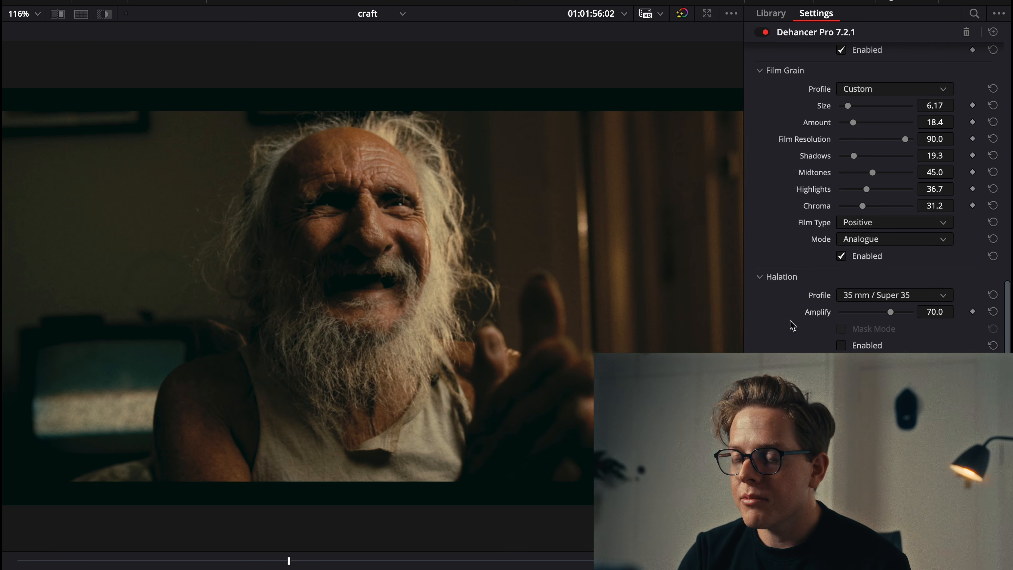
Enable Halation and try the 8 mm / Super 8 No Remjet and 8 mm / Super 8 profiles
click(893, 295)
click(892, 342)
click(838, 298)
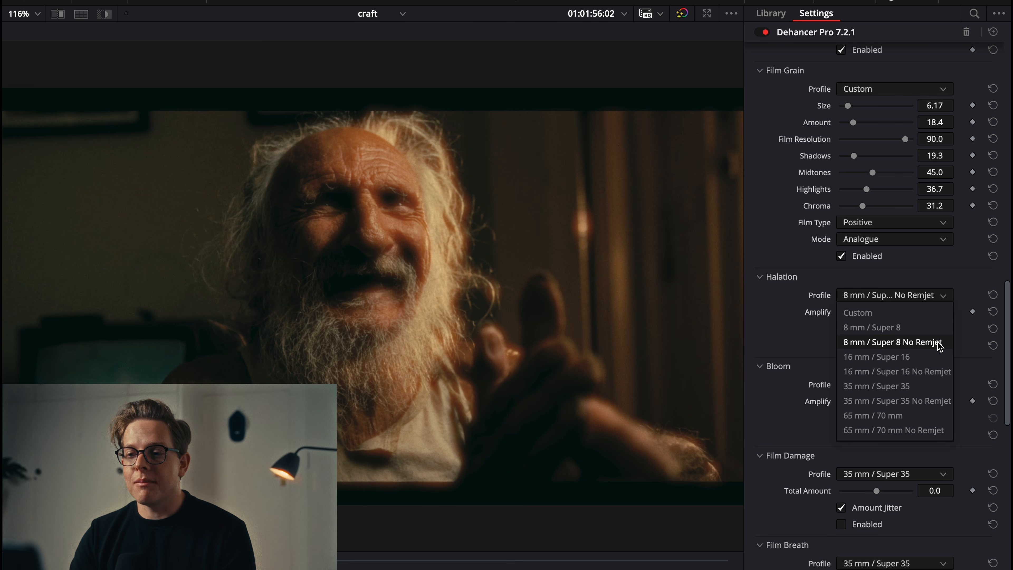
click(907, 331)
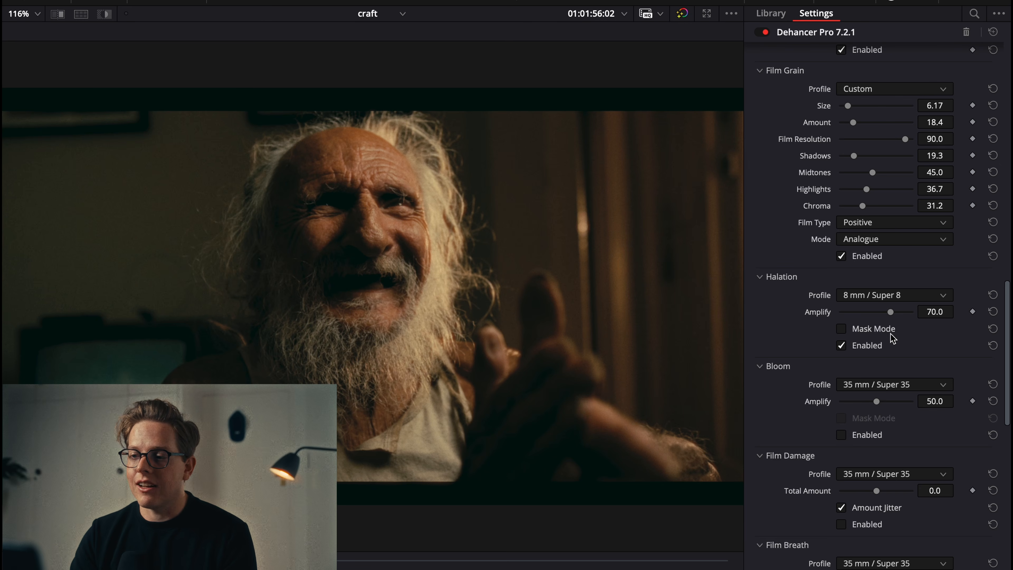
Try the 35 mm / Super 35 Halation profile, preview its mask, and raise Amplify to 100
click(893, 297)
click(886, 392)
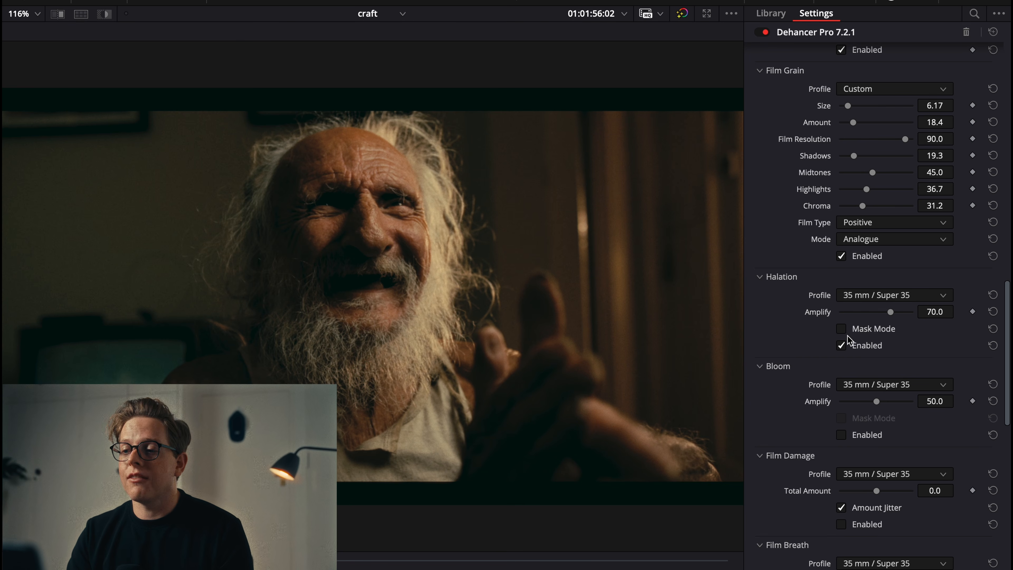
click(865, 329)
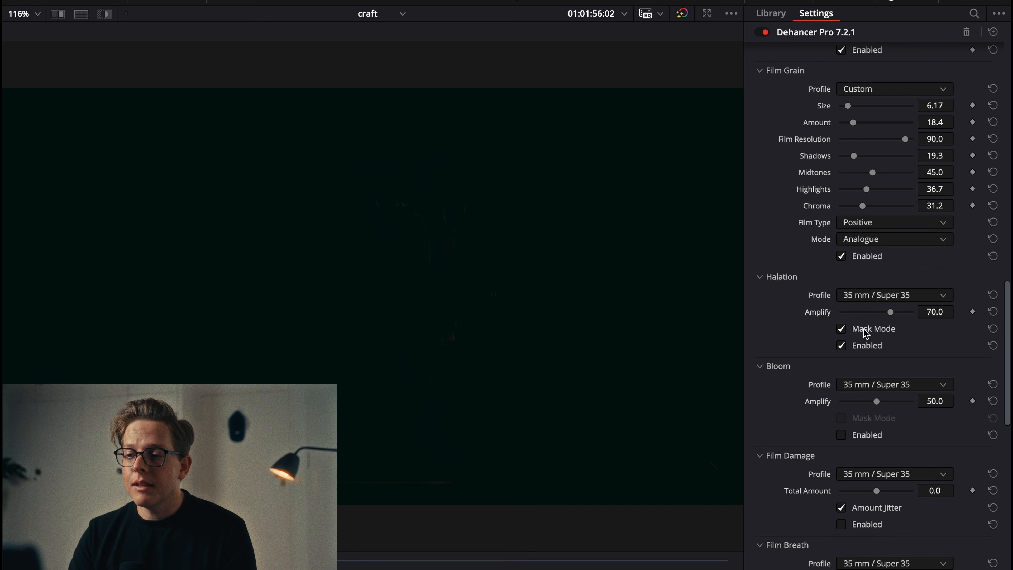
mouse_move(890, 312)
mouse_down()
mouse_move(827, 312)
mouse_move(906, 323)
mouse_move(892, 322)
mouse_up()
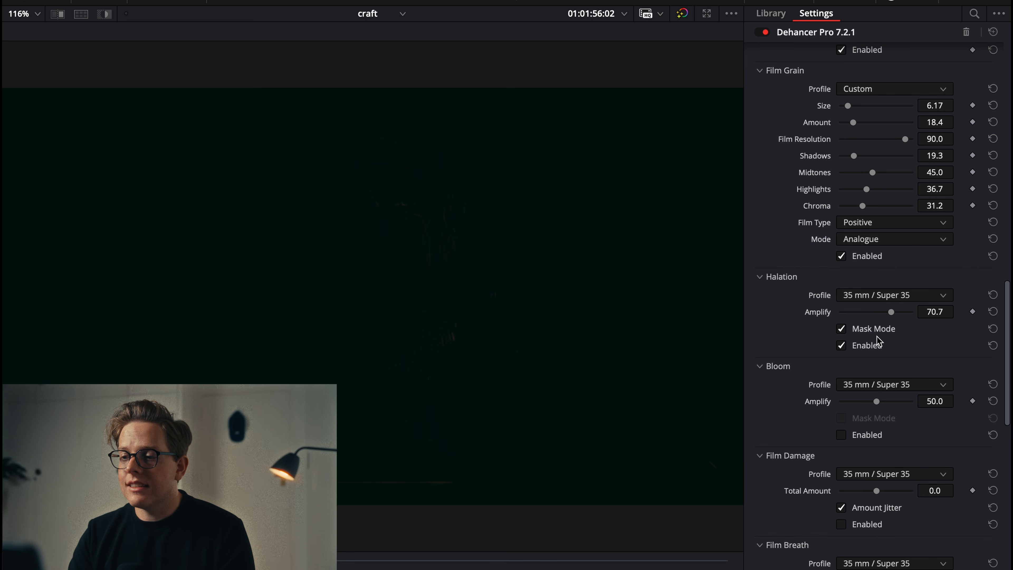
click(880, 330)
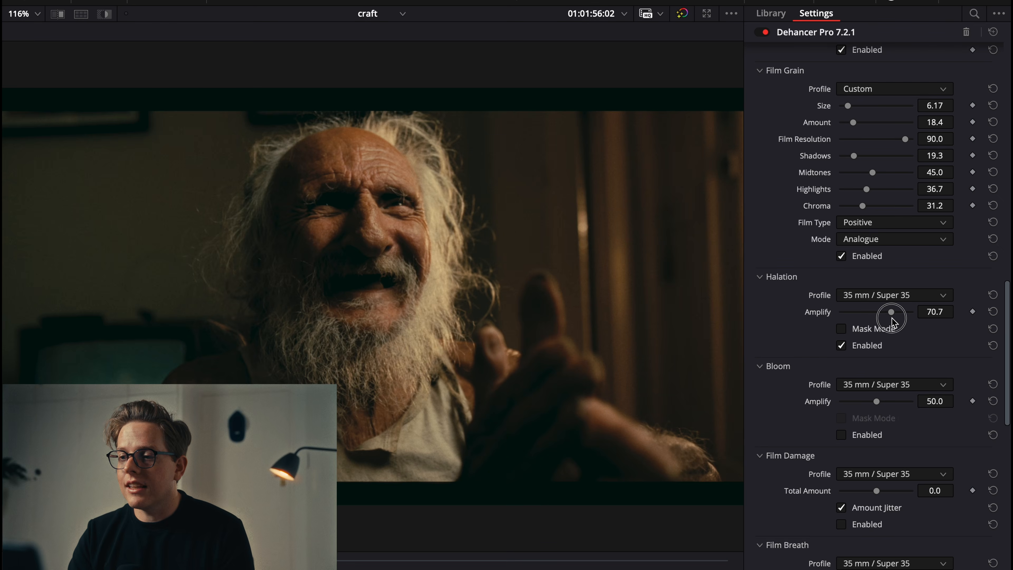
drag(897, 314, 949, 312)
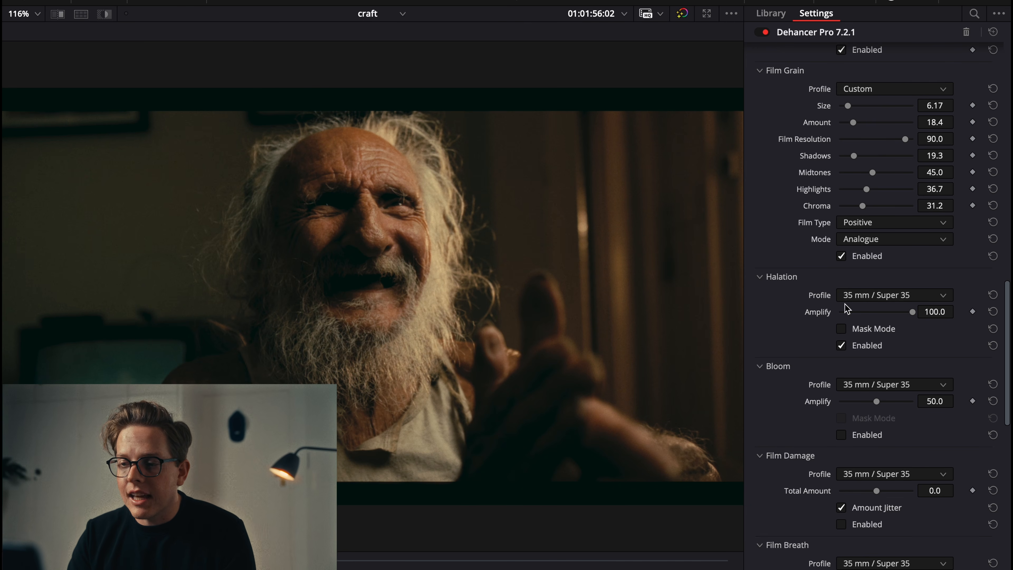
Try the 8 mm / Super 8 Halation profile with Amplify at 100, checking the mask and comparing the effect off and on
click(901, 295)
click(886, 328)
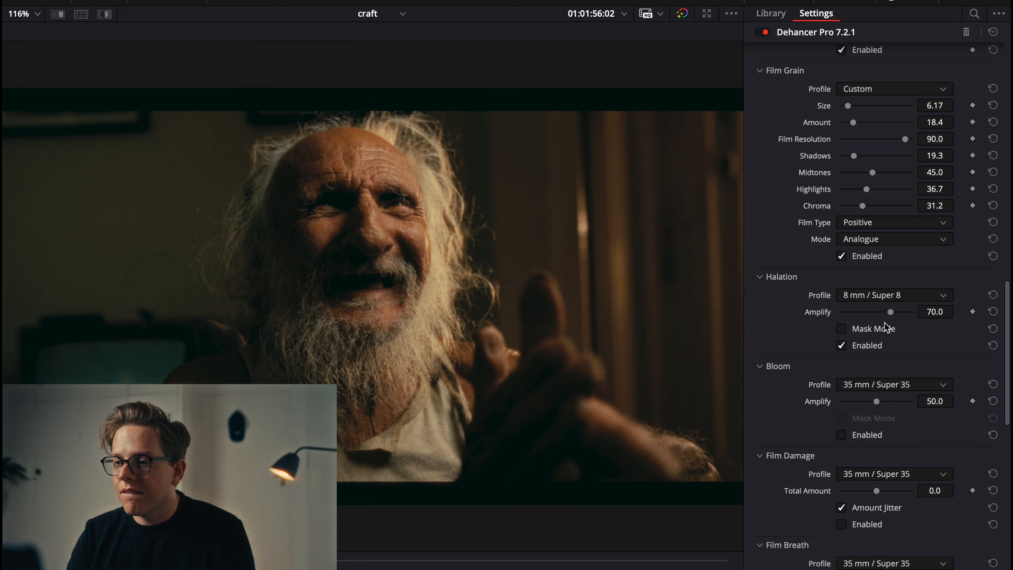
click(884, 328)
drag(889, 312, 939, 316)
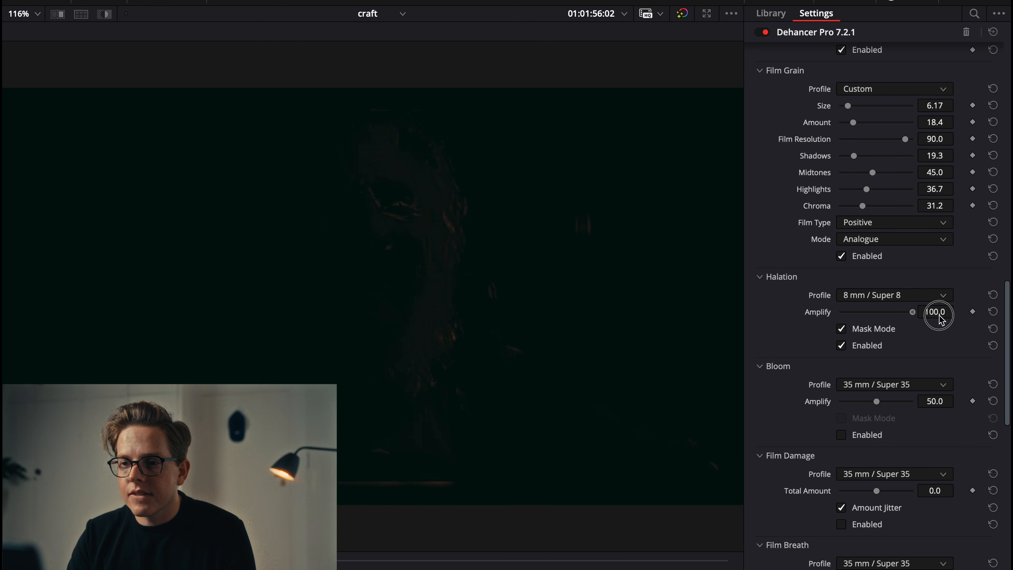
click(878, 329)
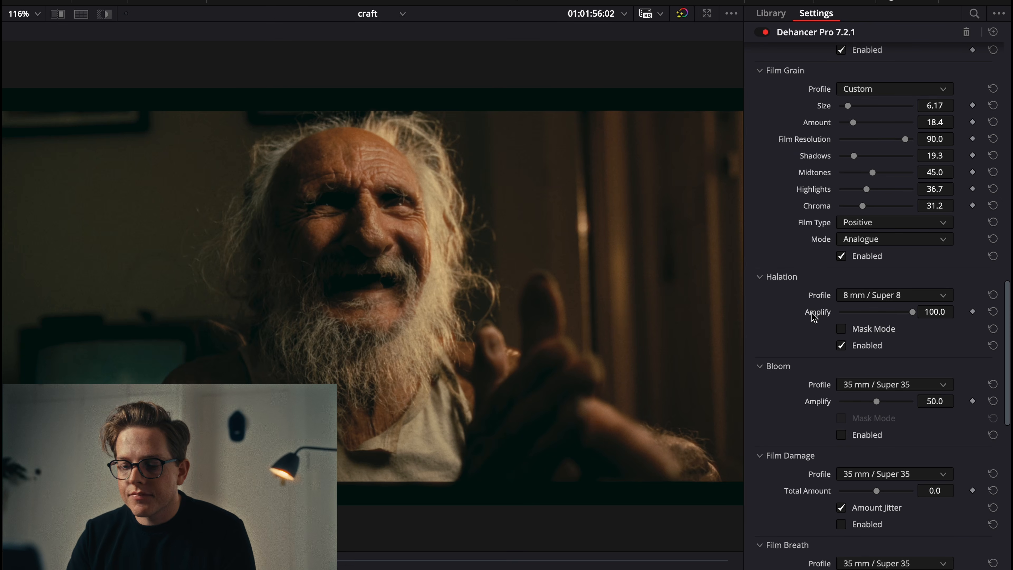
click(853, 347)
click(853, 346)
Try the 16 mm / Super 16 Halation profile with Amplify at 100 and compare it off and on over the enlarged face
drag(909, 313, 885, 315)
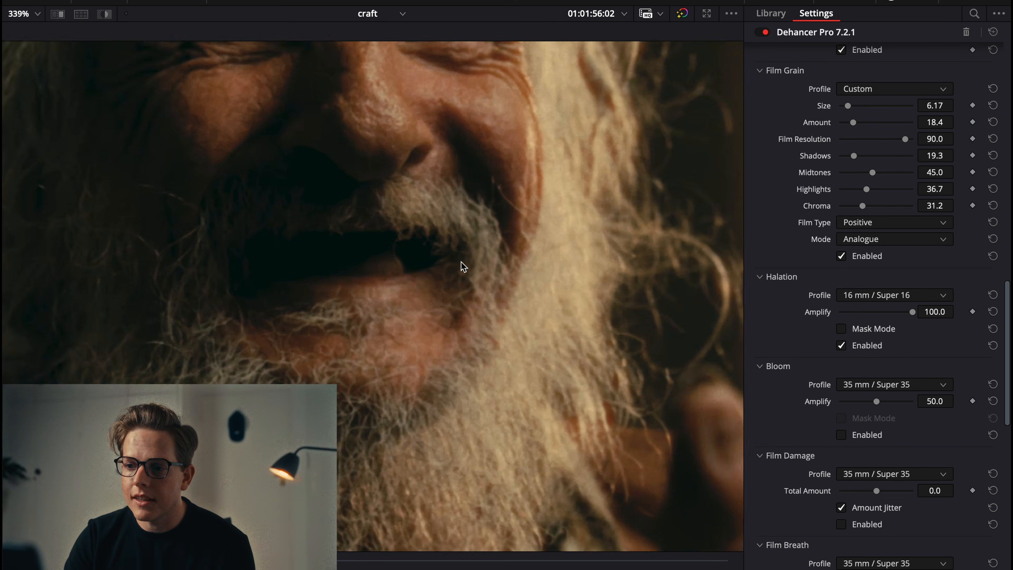
scroll(463, 265, up, 5)
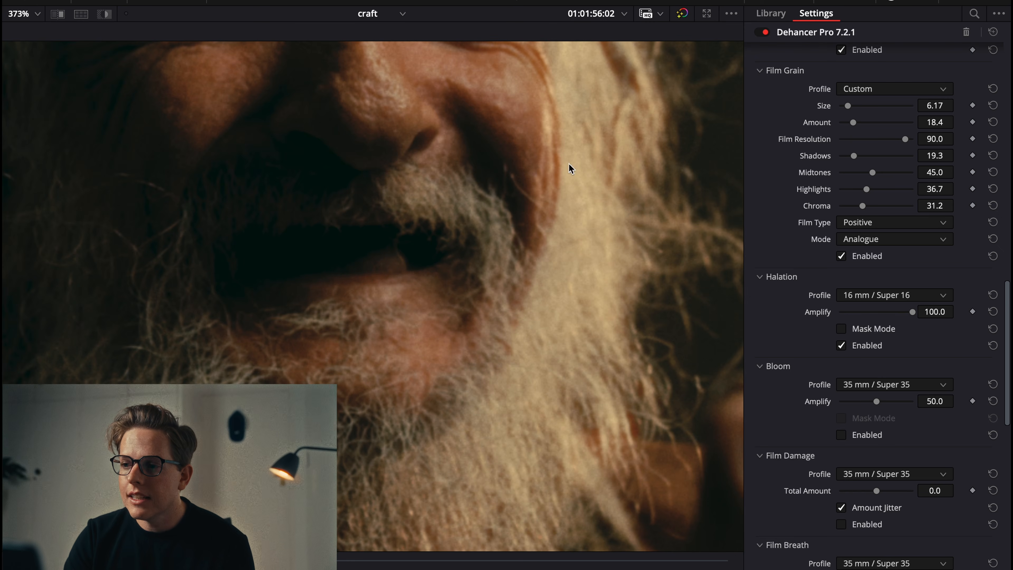
click(858, 347)
click(860, 351)
key(shift+z)
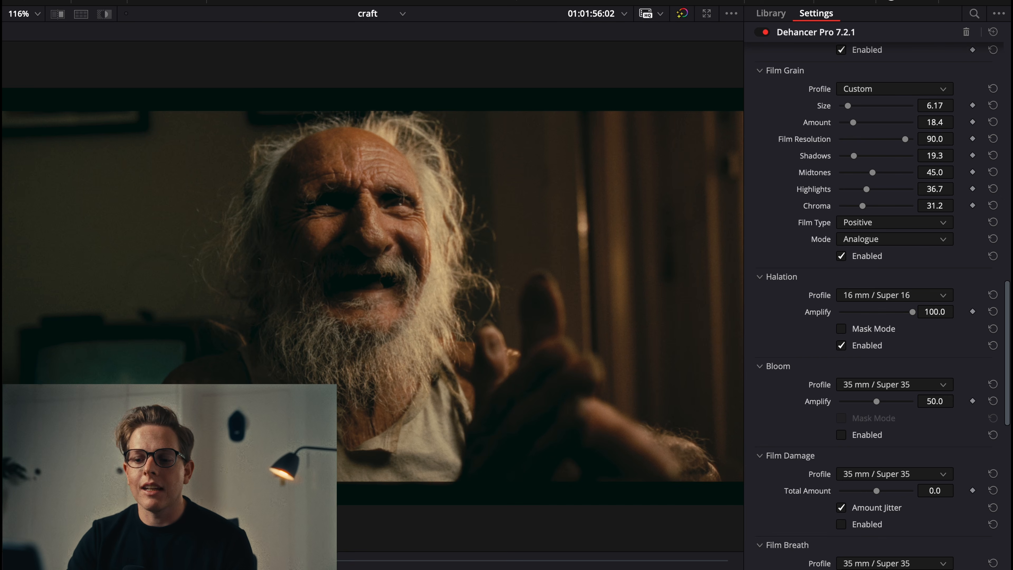
Go back to the preceding wide shot, preview the Halation mask, and set the Halation profile to 35 mm / Super 35
key(Up)
key(Up)
key(Up)
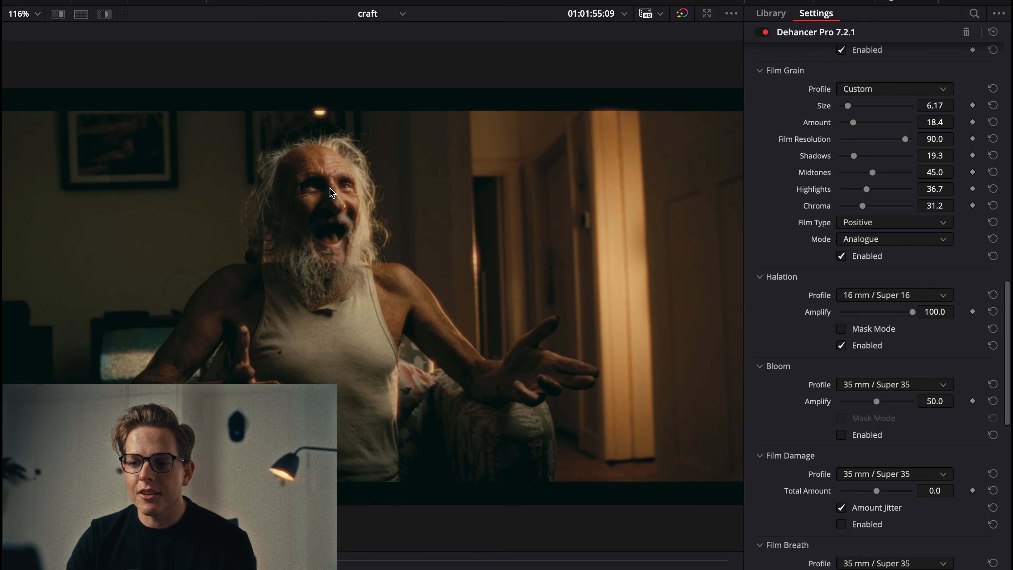
scroll(331, 190, up, 10)
scroll(331, 190, down, 5)
scroll(331, 189, up, 2)
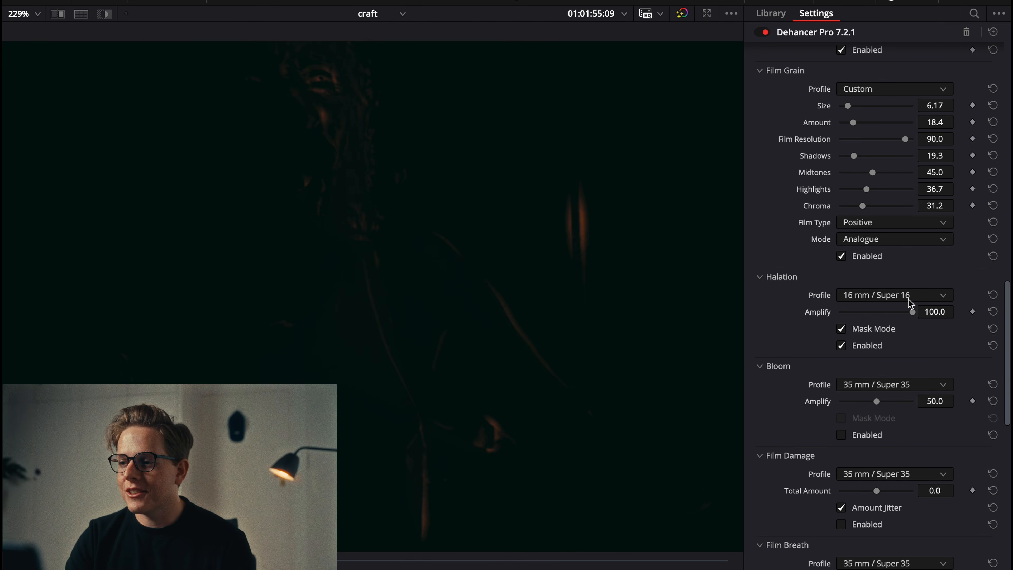
click(905, 296)
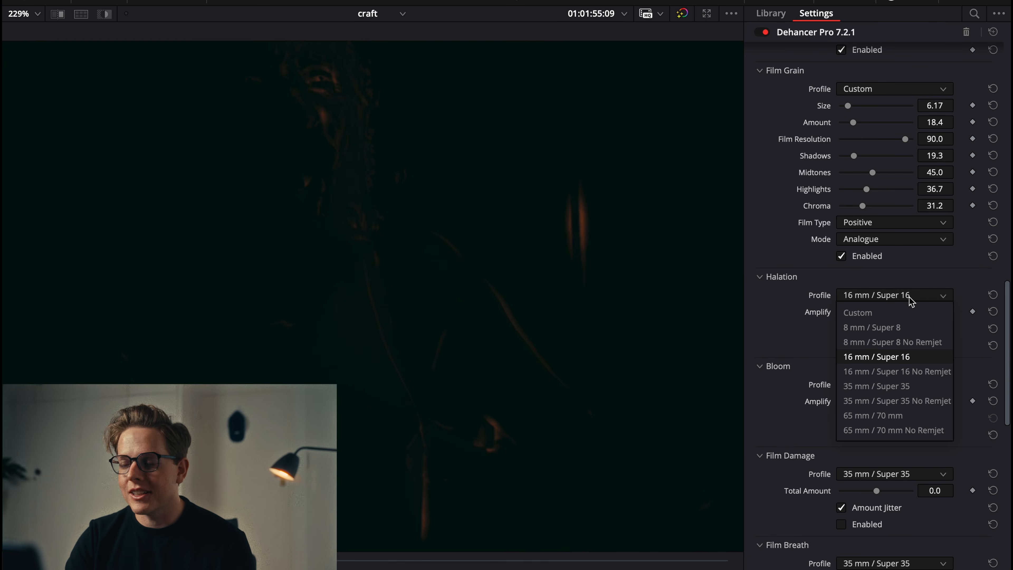
click(898, 387)
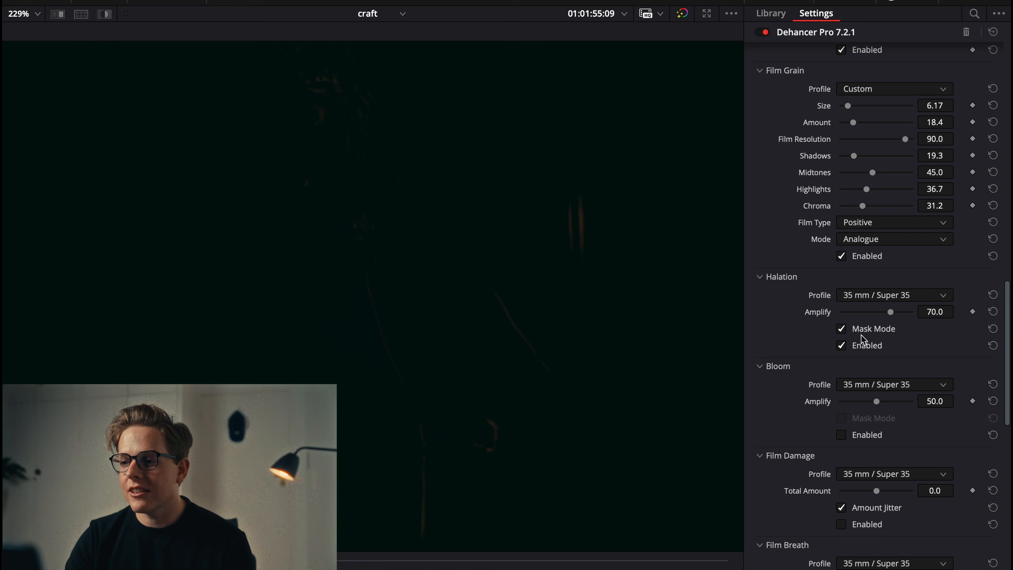
Turn off the Halation mask preview and compare the wide shot with Halation off and on
scroll(565, 267, down, 3)
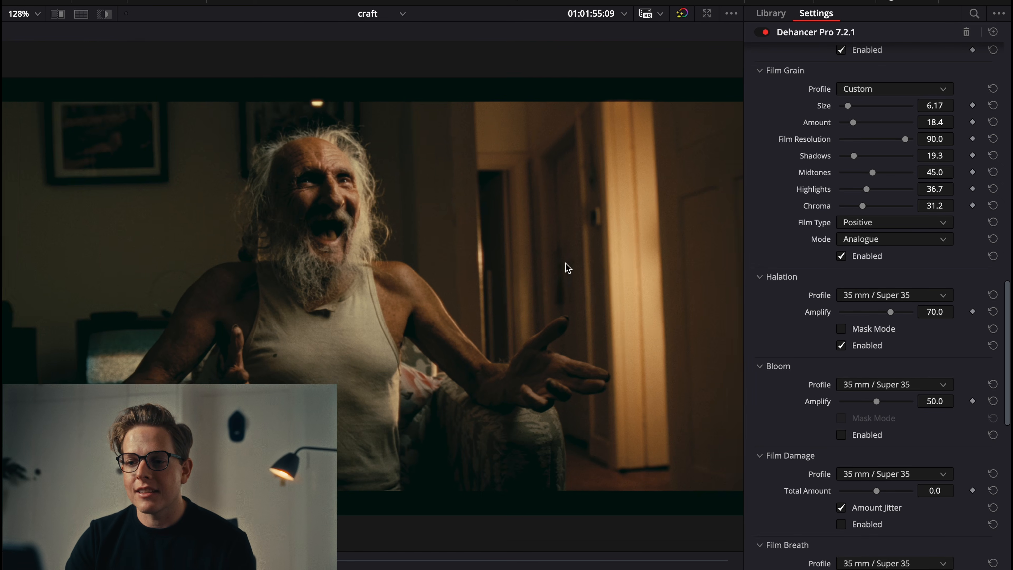
click(857, 345)
click(857, 346)
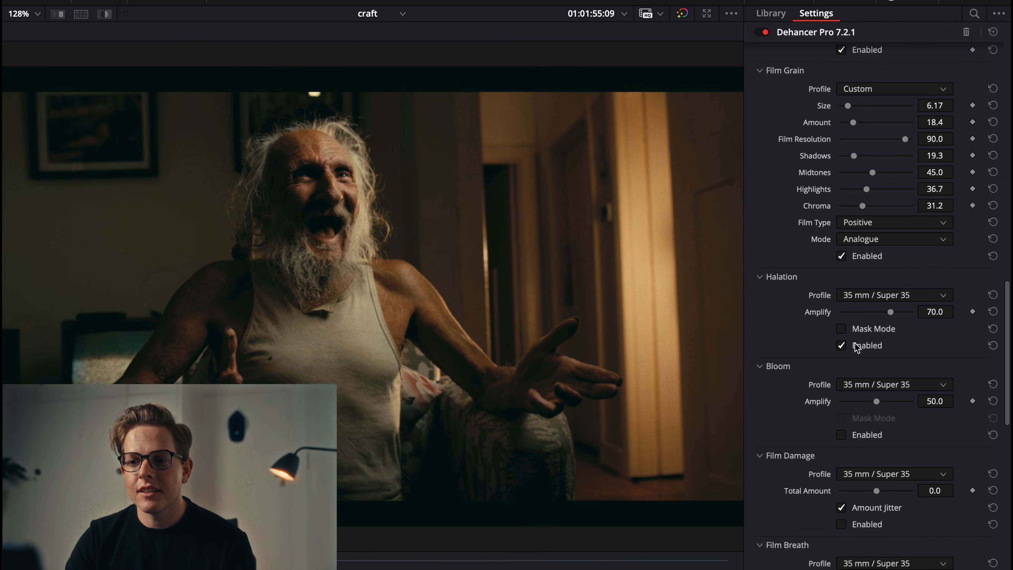
click(856, 346)
click(856, 346)
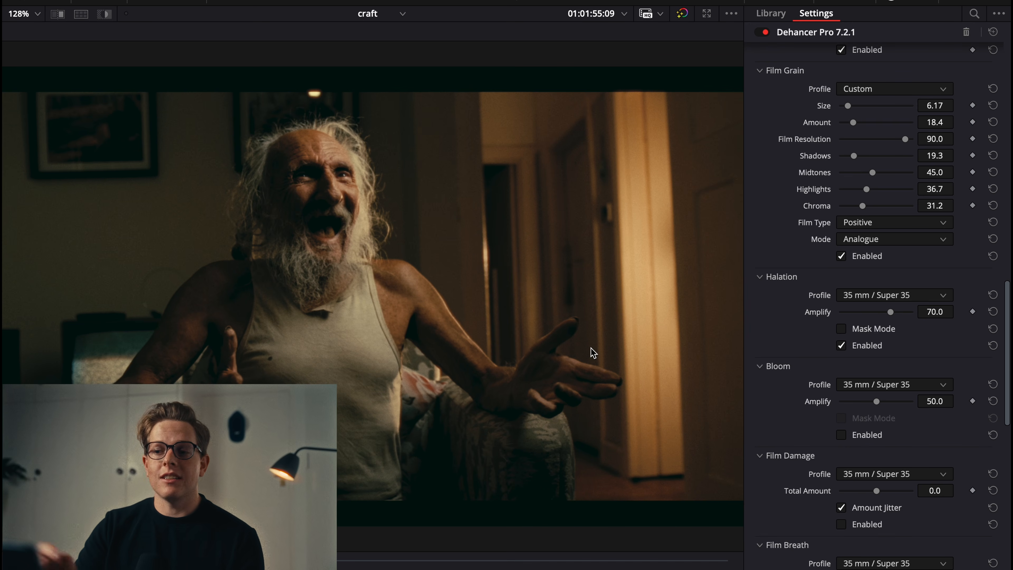
Enable Bloom with the 65 mm / 70 mm profile and lower its Amplify to 11.9
scroll(820, 355, down, 3)
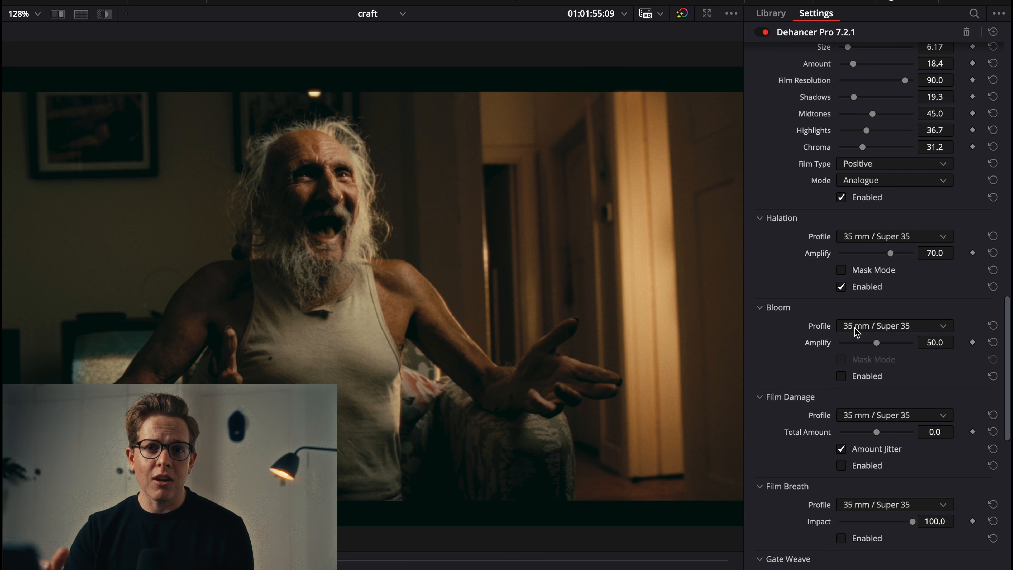
click(872, 381)
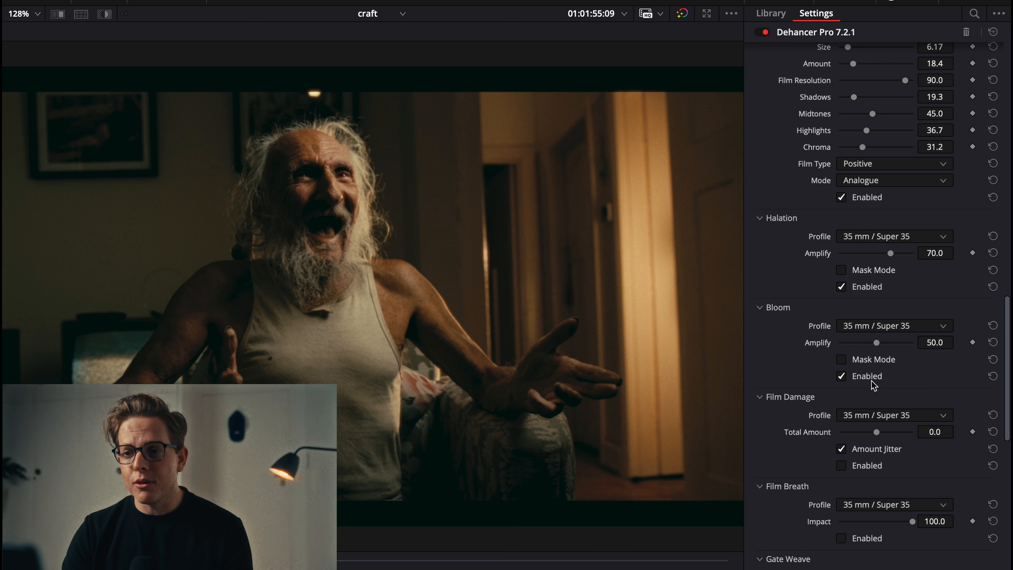
click(895, 329)
click(889, 402)
drag(877, 346, 850, 345)
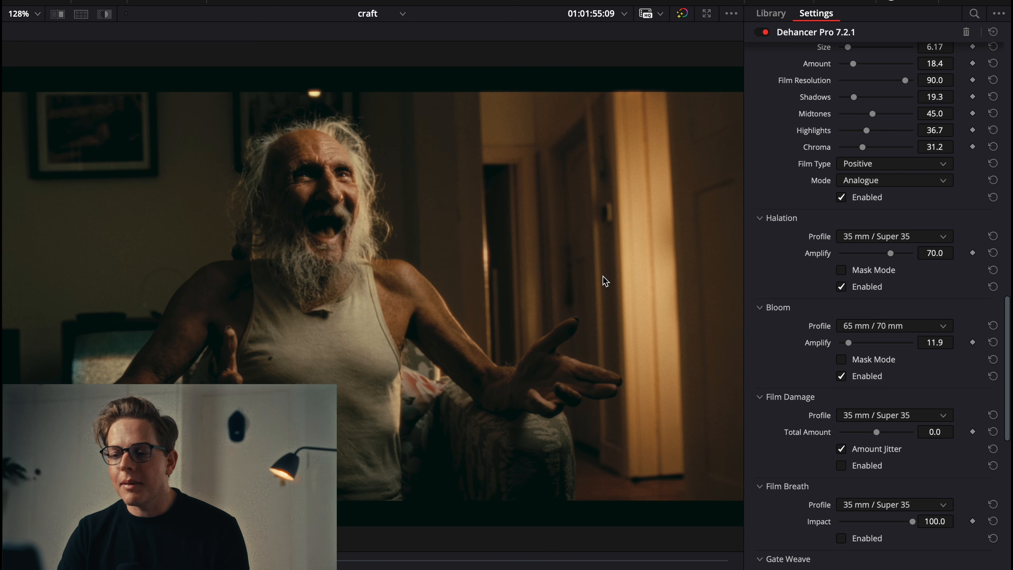
Set the Bloom profile to 35 mm / Super 35 and its Amplify to 20.2
drag(849, 343, 917, 344)
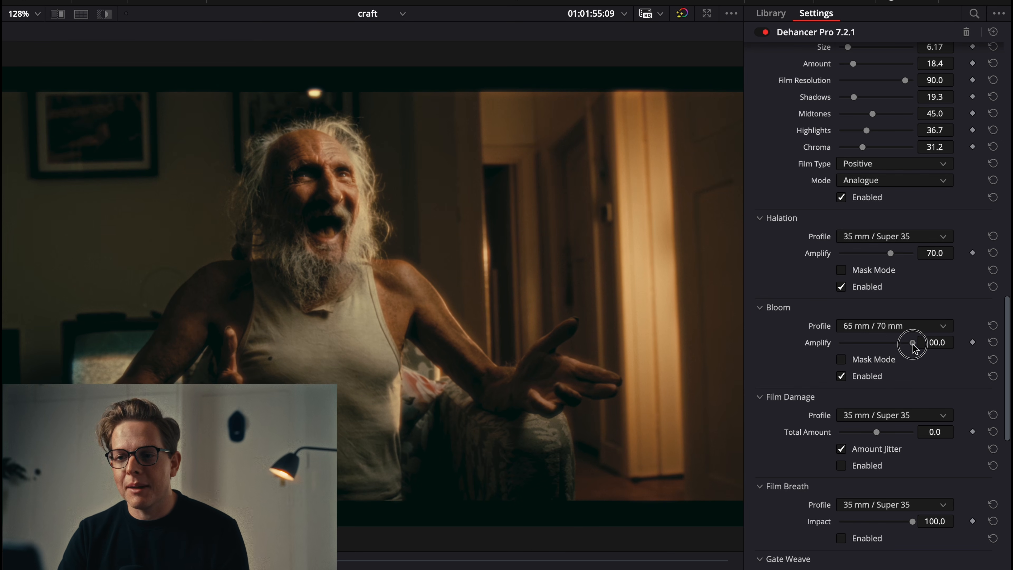
click(857, 326)
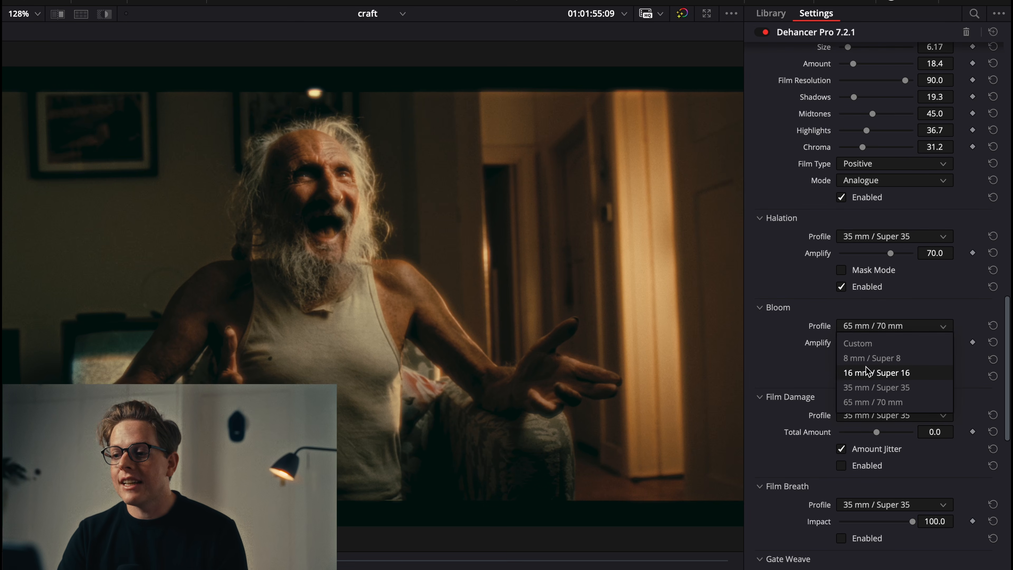
click(864, 388)
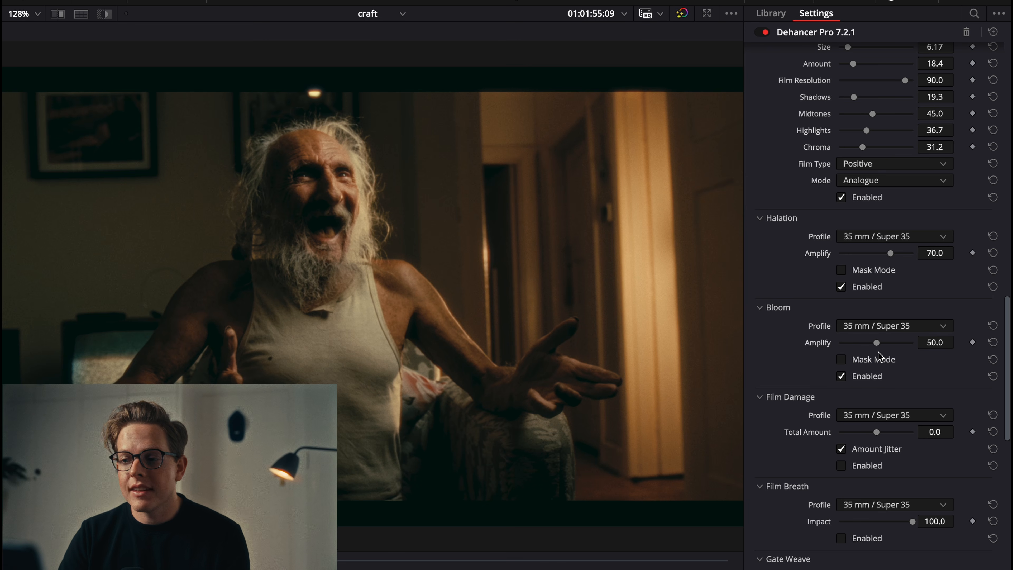
drag(876, 343, 854, 343)
Preview the Bloom mask briefly, then compare the wide shot with Bloom off and on
click(864, 359)
click(866, 362)
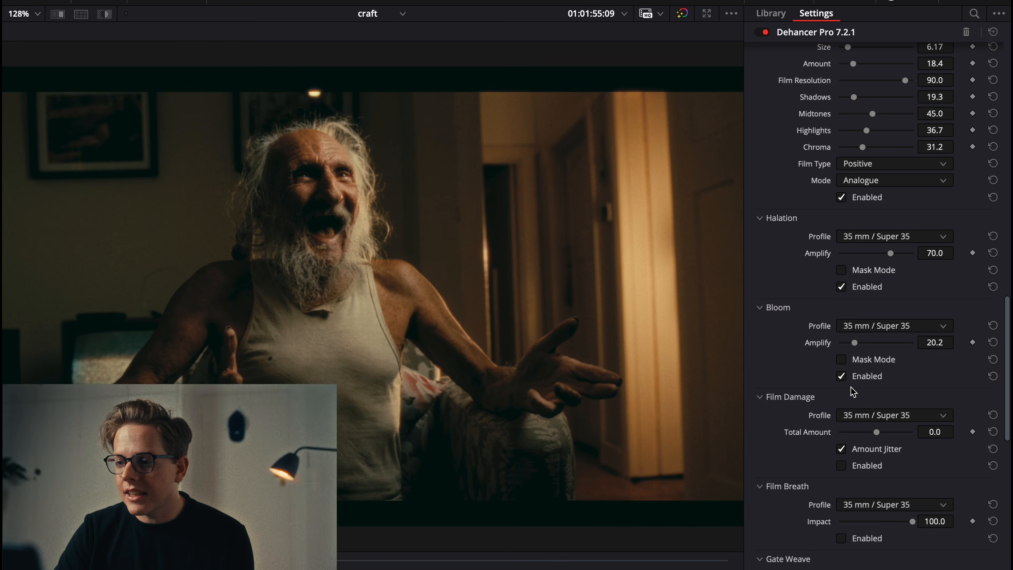
click(860, 379)
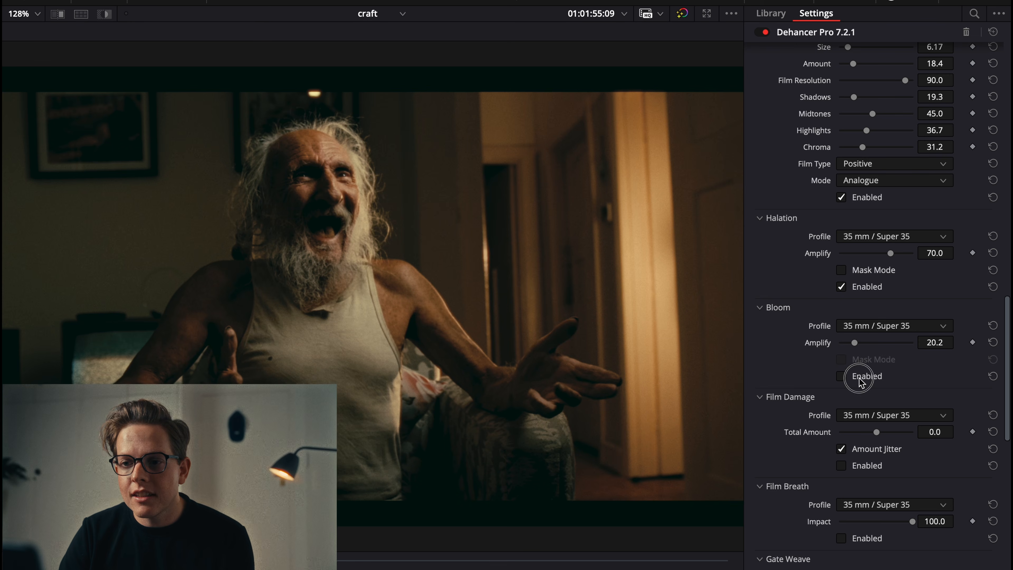
click(858, 378)
click(860, 378)
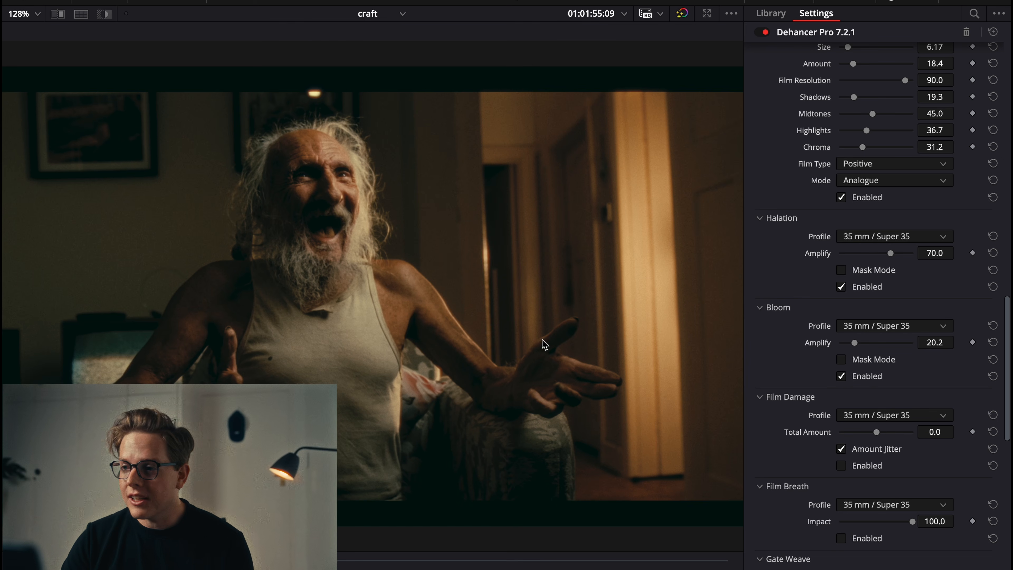
Refine the custom Film Grain with Size 9.20, Amount 23.0 and Chroma 27.5
scroll(897, 228, up, 3)
mouse_move(849, 113)
mouse_down()
mouse_move(879, 129)
mouse_move(859, 129)
mouse_up()
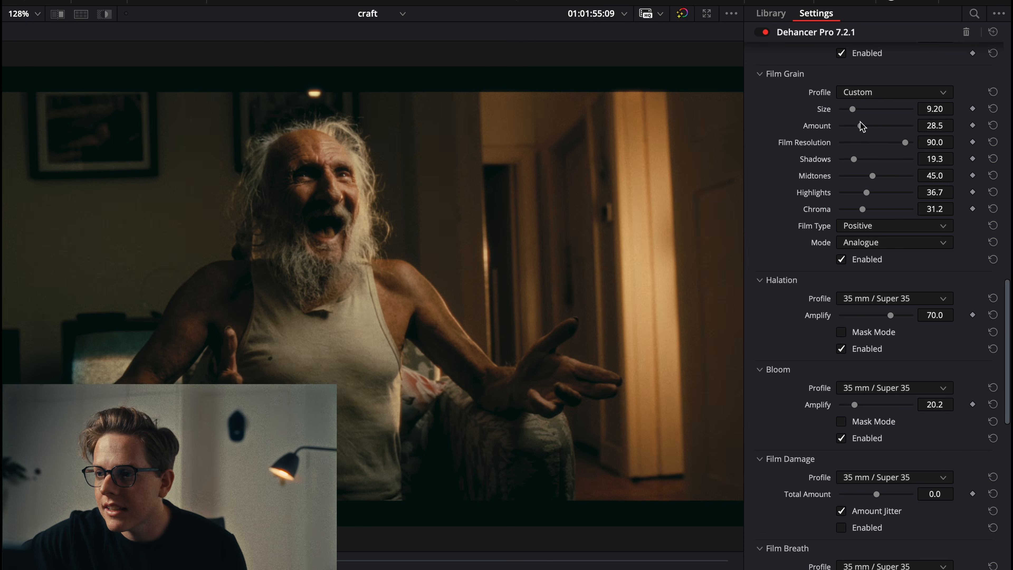
drag(861, 127, 856, 128)
drag(862, 209, 859, 211)
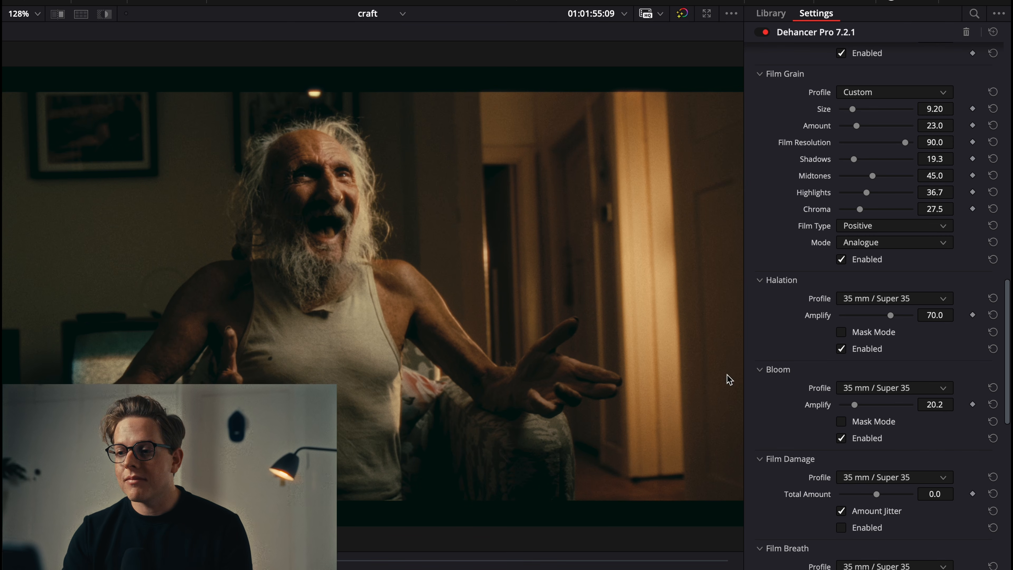
scroll(776, 344, up, 3)
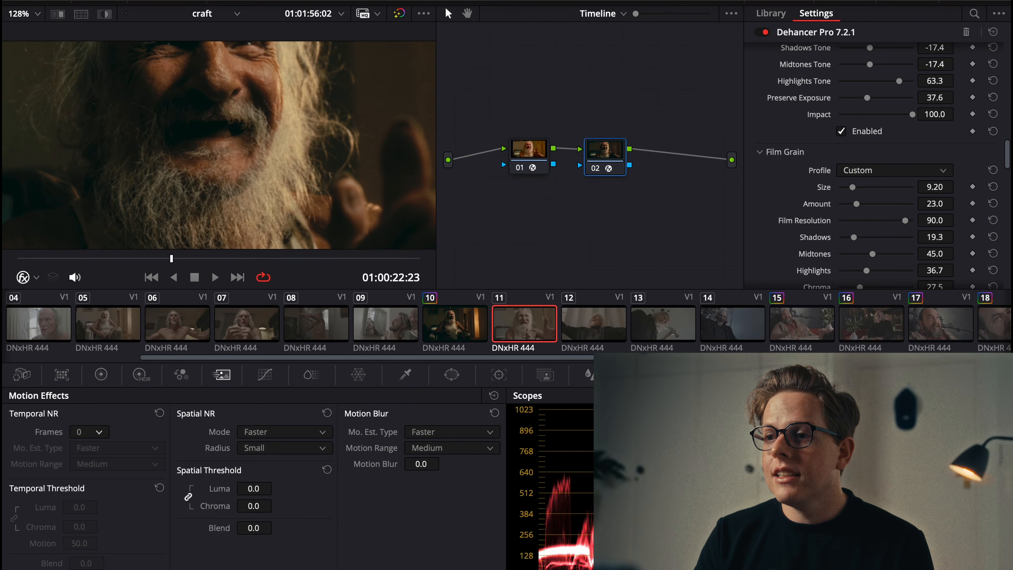
In the clip-level node graph, fine-tune the ColorSlice saturation on clip 11's SAT node and check the shot full screen
click(598, 13)
click(600, 24)
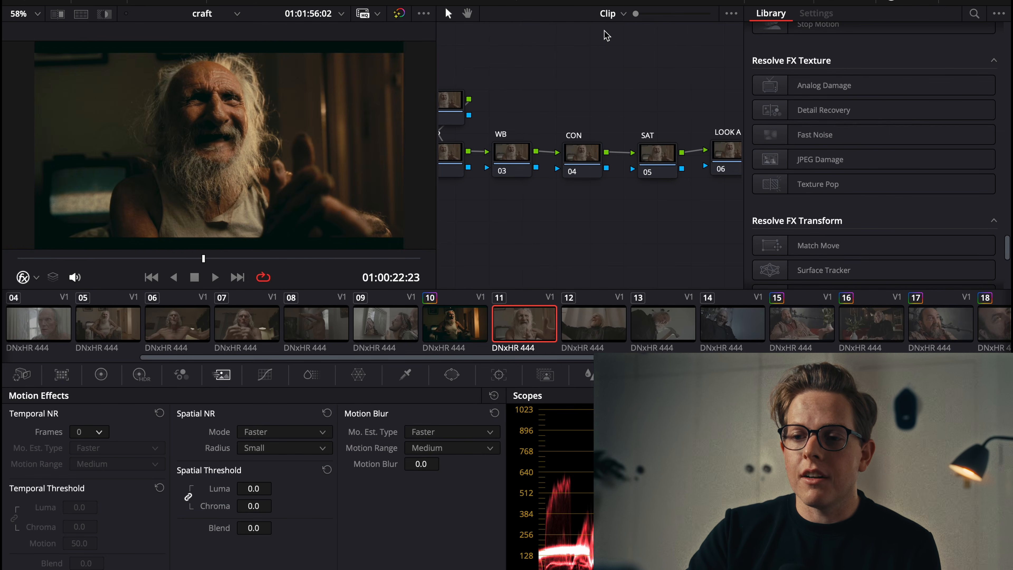
click(649, 158)
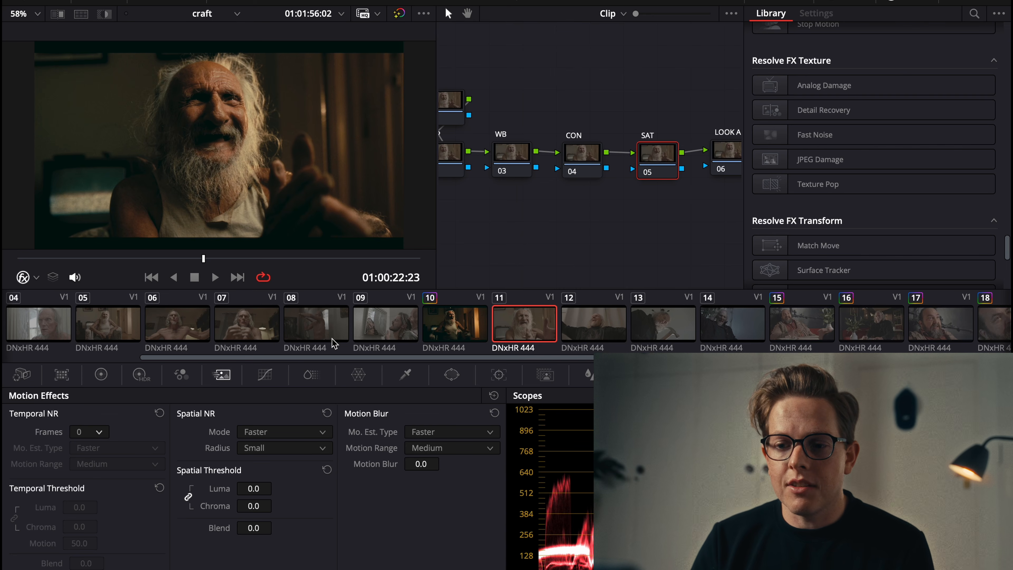
click(310, 374)
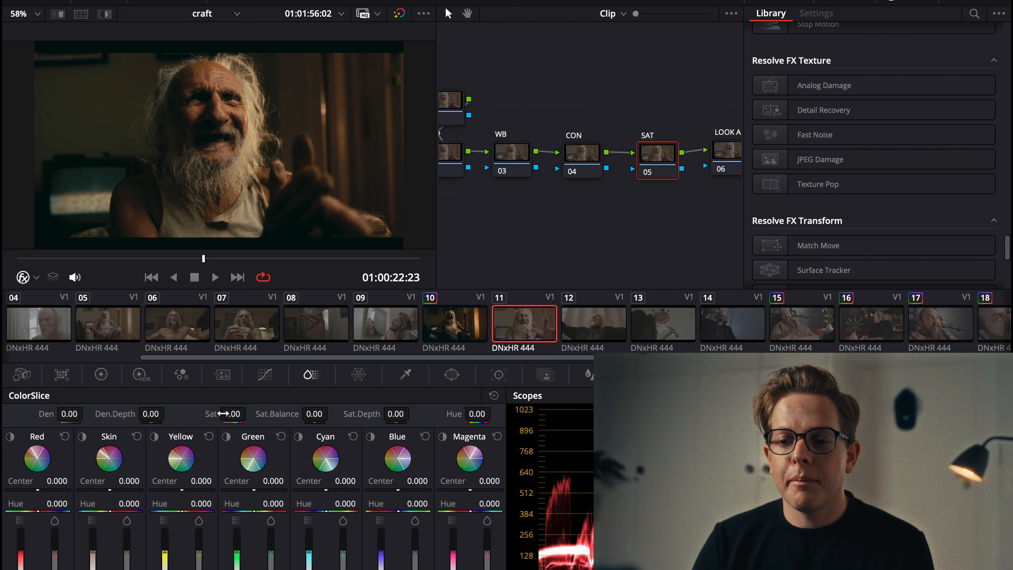
drag(224, 413, 226, 414)
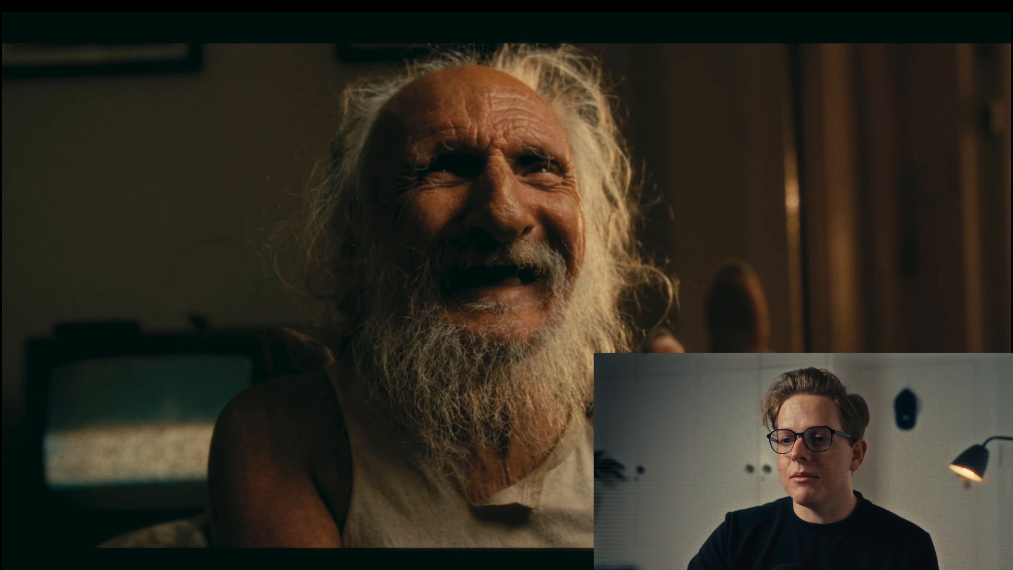
key(space)
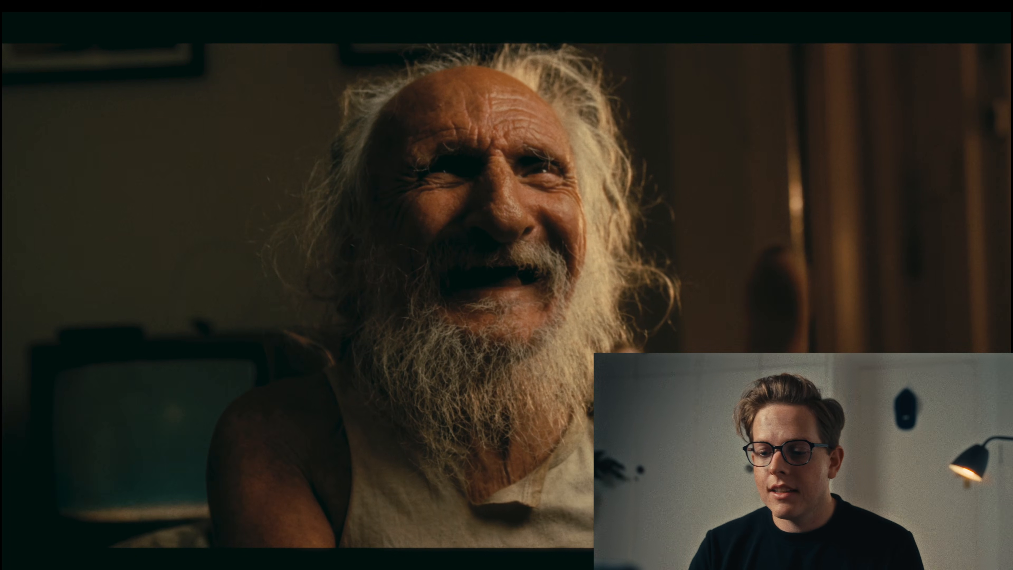
key(Escape)
Slightly raise the ColorSlice saturation on clip 10's SAT node and check the wide shot full screen
click(463, 316)
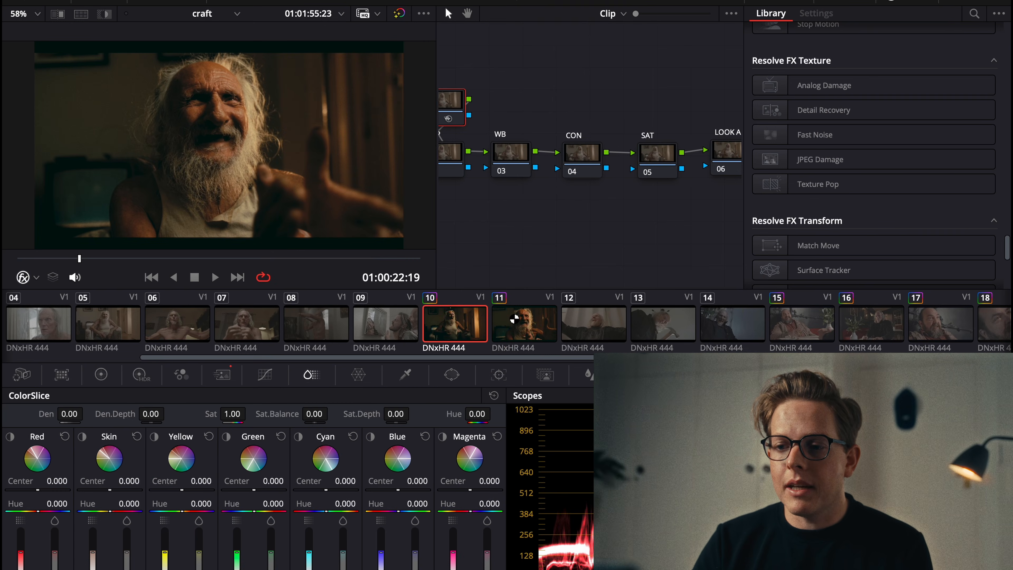
click(647, 164)
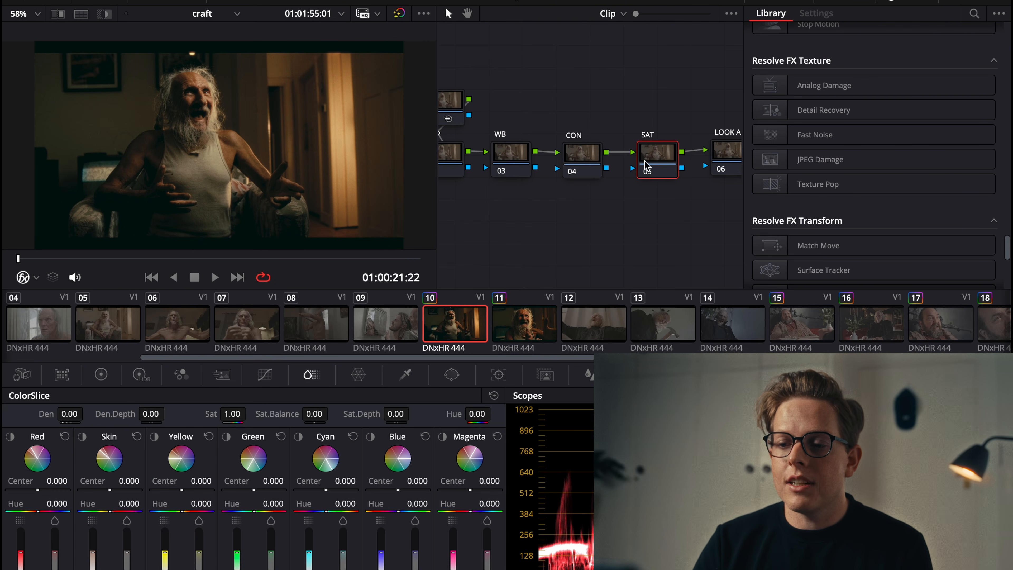
drag(225, 415, 233, 416)
key(super+f)
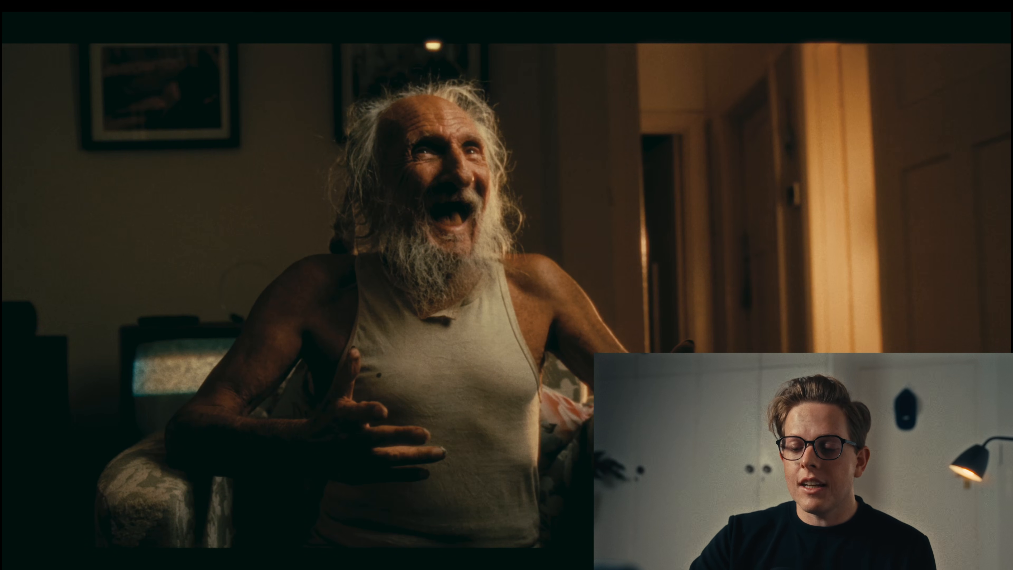
key(super+f)
On clip 10's WB node, lower the red Lift very slightly with the primary color wheels and review the shot full screen
click(454, 153)
click(523, 162)
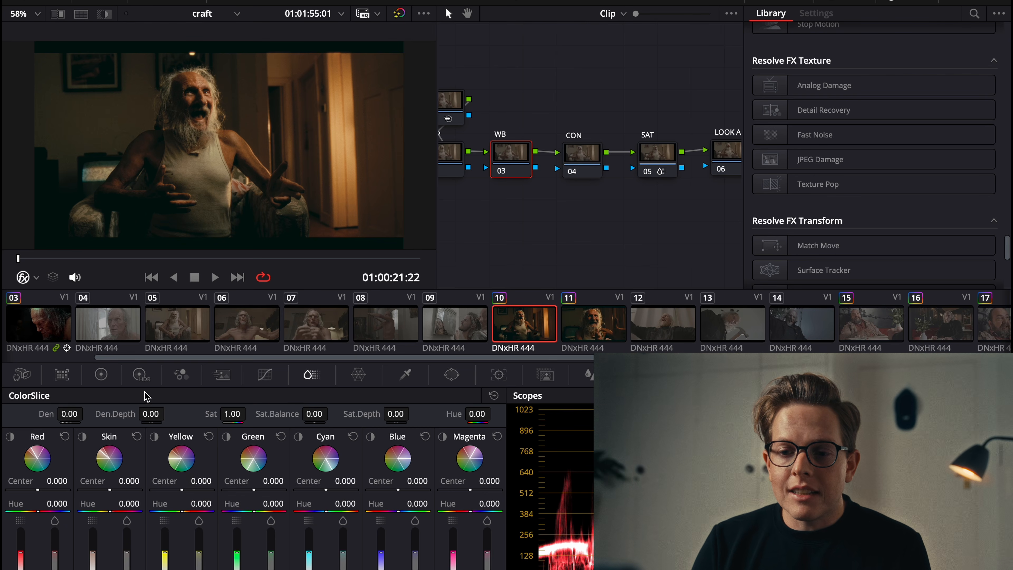
click(115, 377)
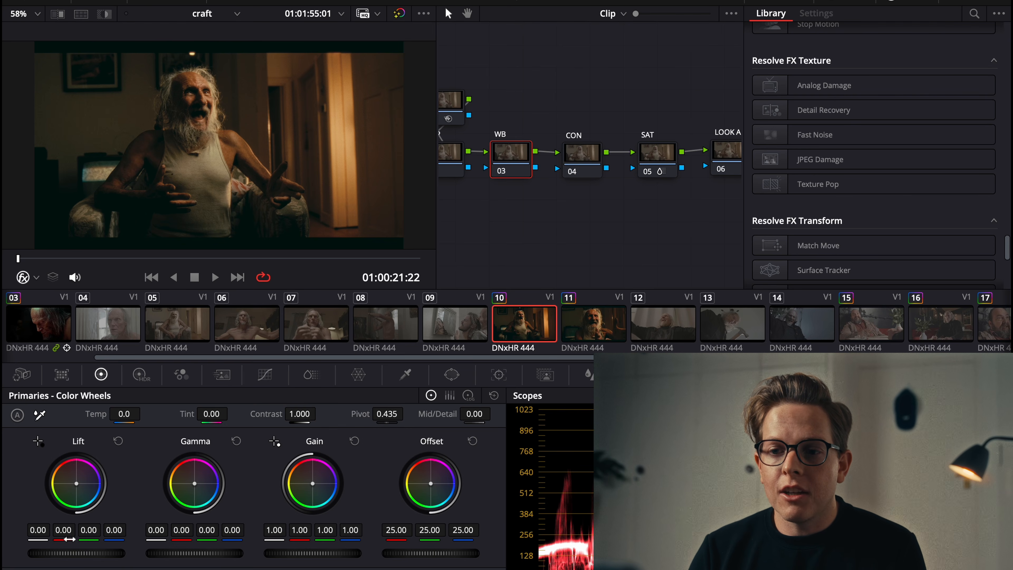
key(super+f)
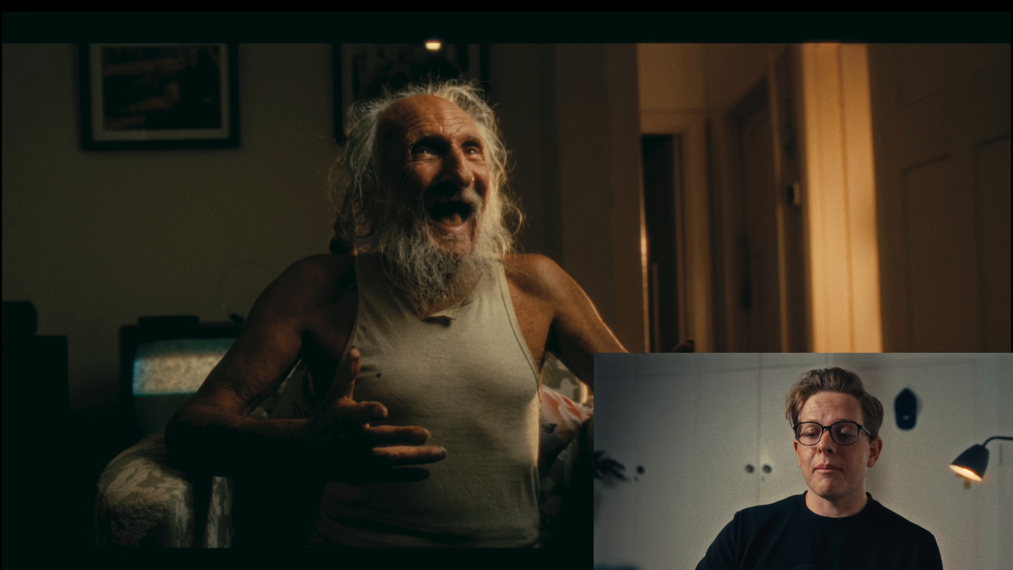
key(Escape)
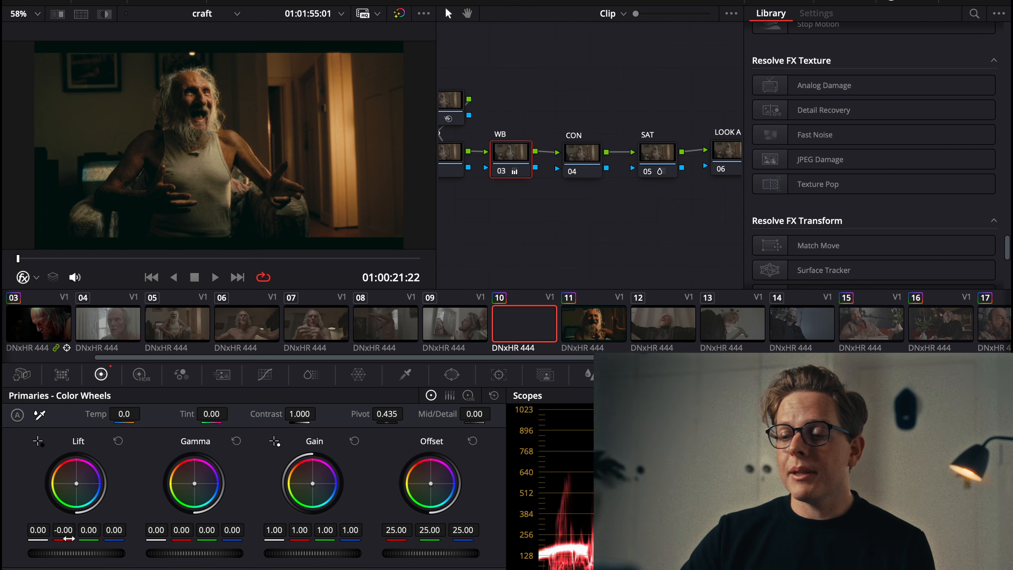
key(space)
Return to the timeline-level Dehancer node, enable Film Damage with the 35 mm / Super 35 profile, and enlarge the viewer
click(620, 13)
click(634, 47)
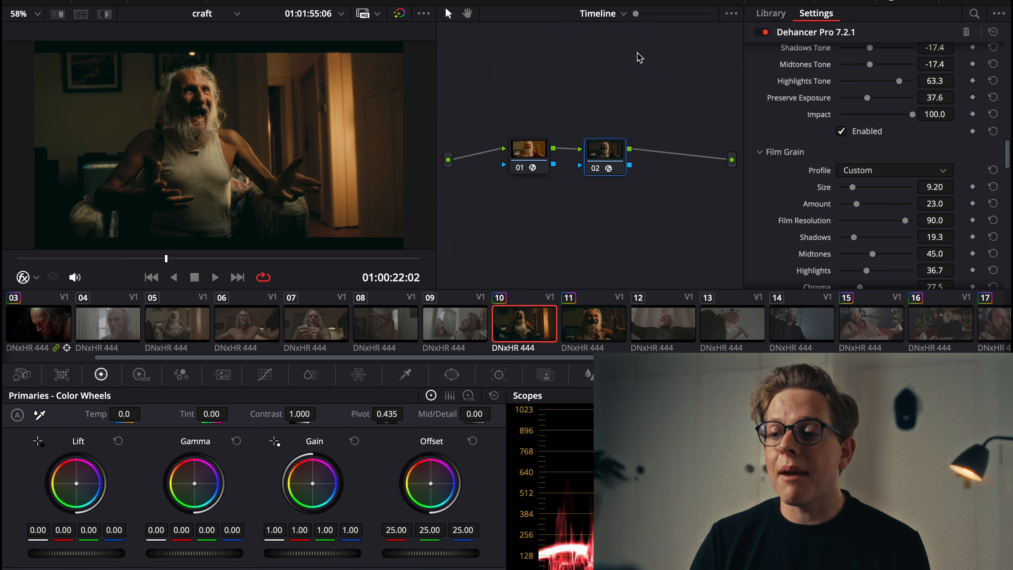
scroll(784, 271, down, 15)
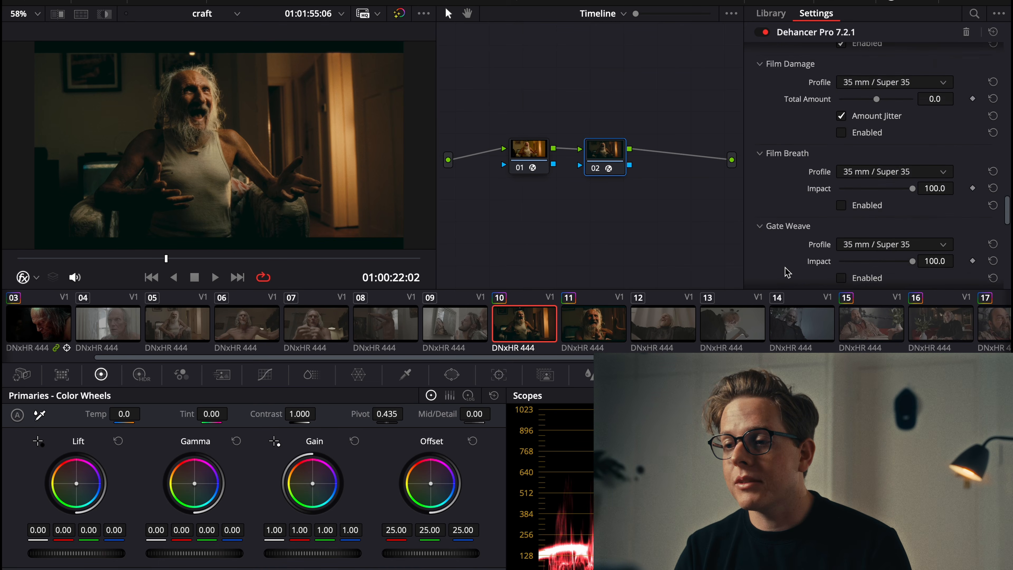
scroll(784, 272, up, 4)
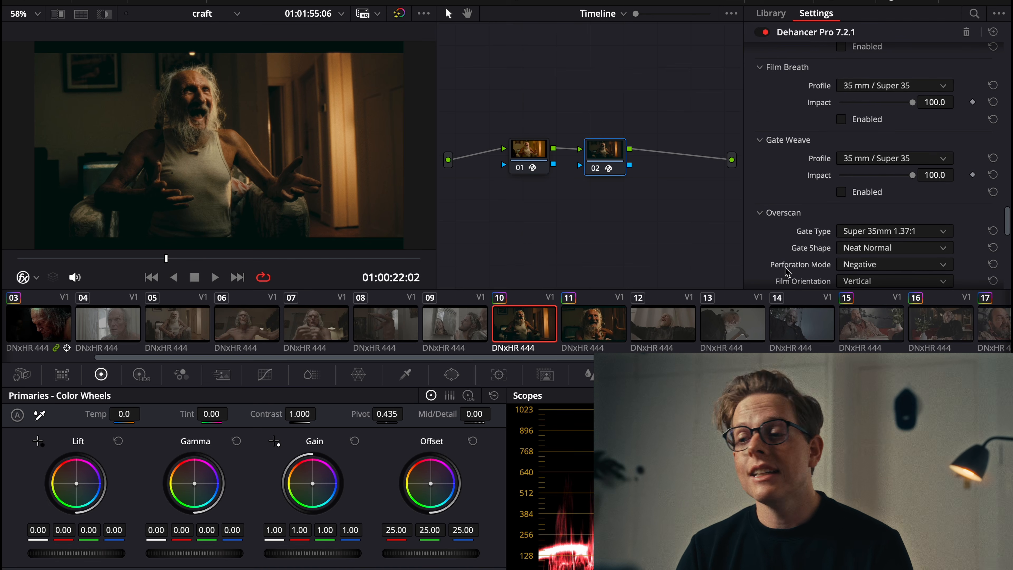
scroll(805, 156, up, 10)
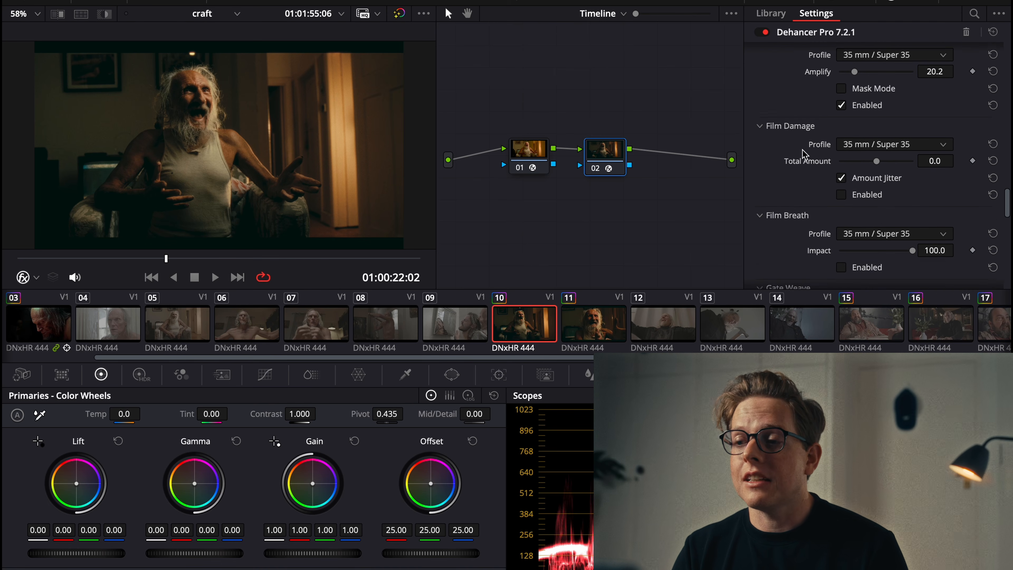
scroll(824, 185, down, 3)
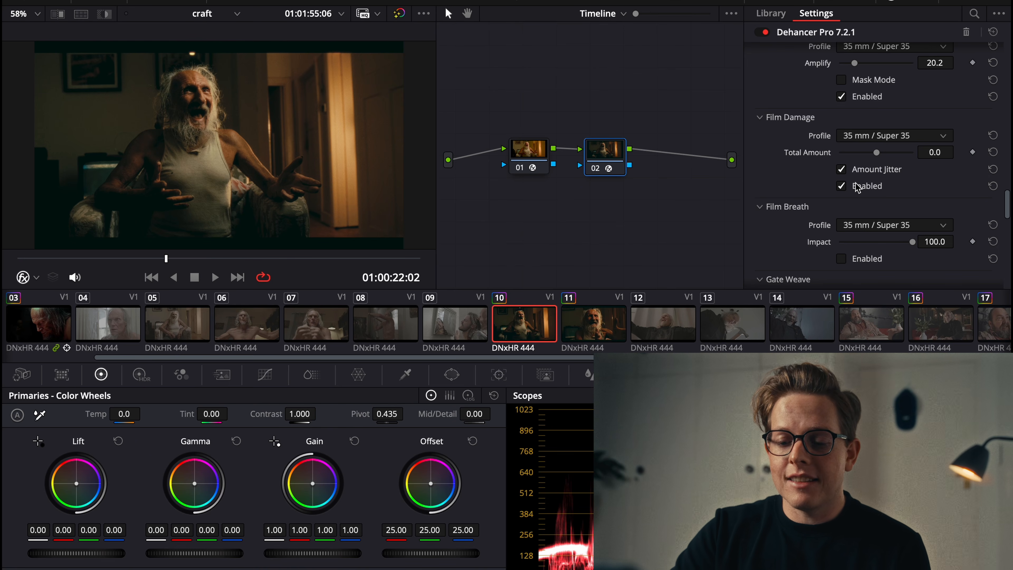
key(alt+f)
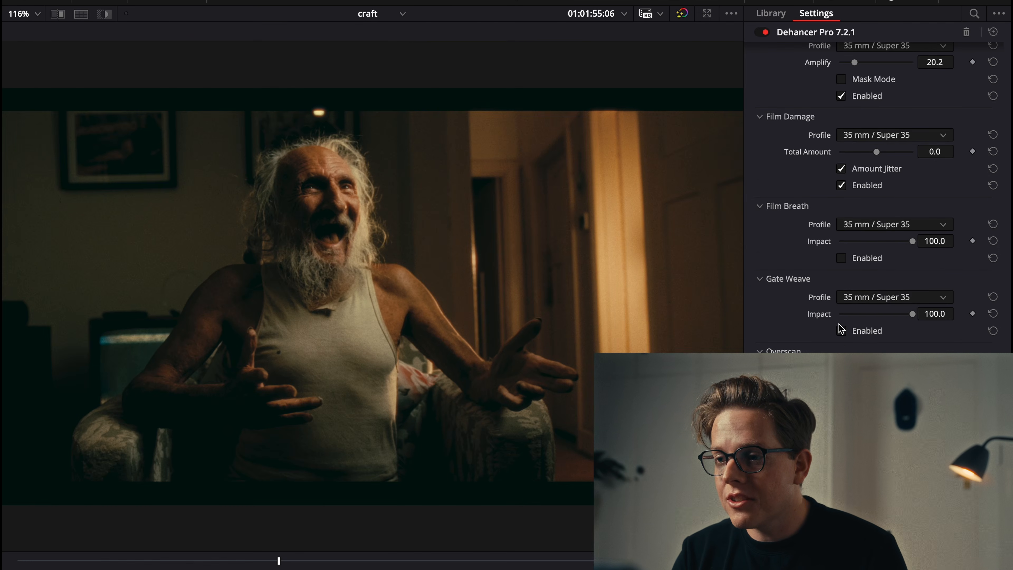
scroll(841, 329, down, 1)
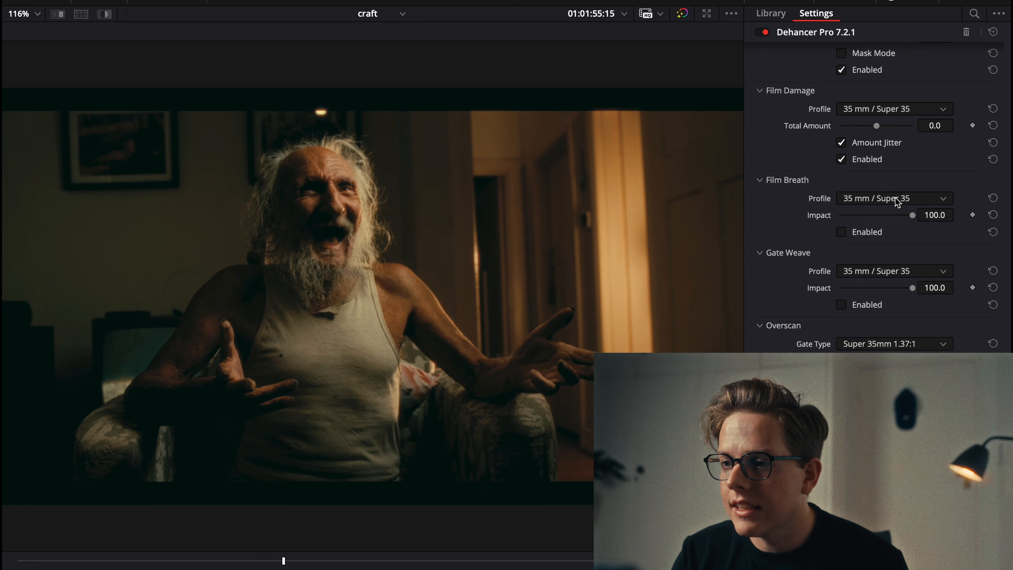
Try the 16 mm / Super 16 and 8 mm / Super 8 profiles for Film Damage
click(881, 109)
click(878, 155)
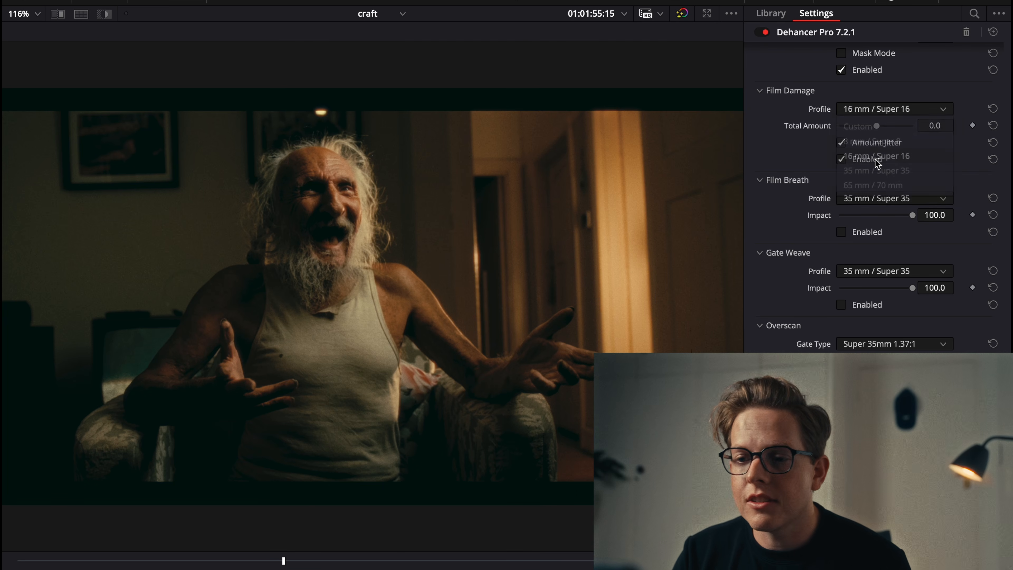
click(881, 108)
click(881, 141)
Try higher and lower Total Amount values for Film Damage, then reset the Total Amount to its default
mouse_move(876, 126)
mouse_down()
mouse_move(899, 126)
mouse_move(888, 130)
mouse_up()
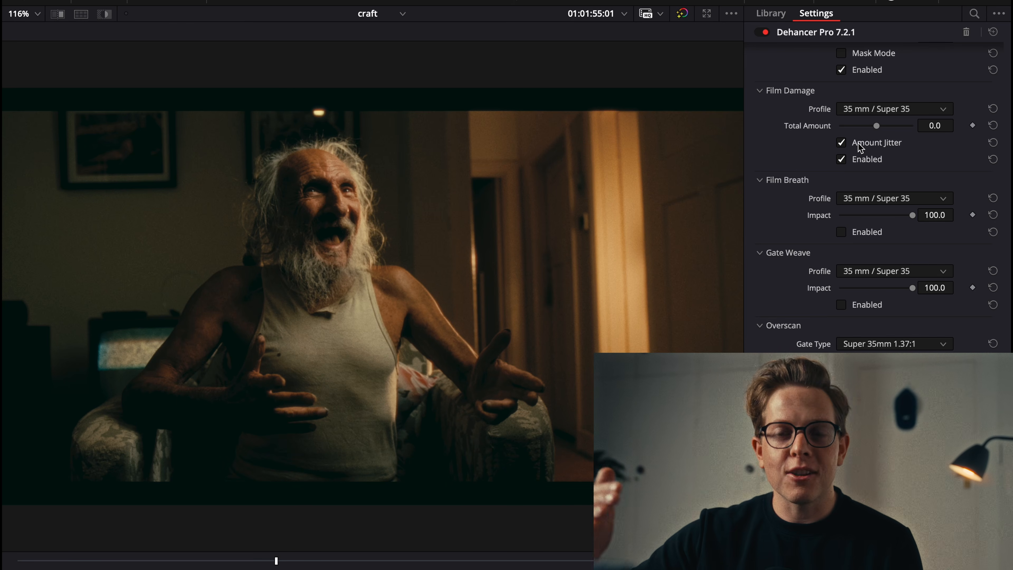
drag(877, 126, 878, 130)
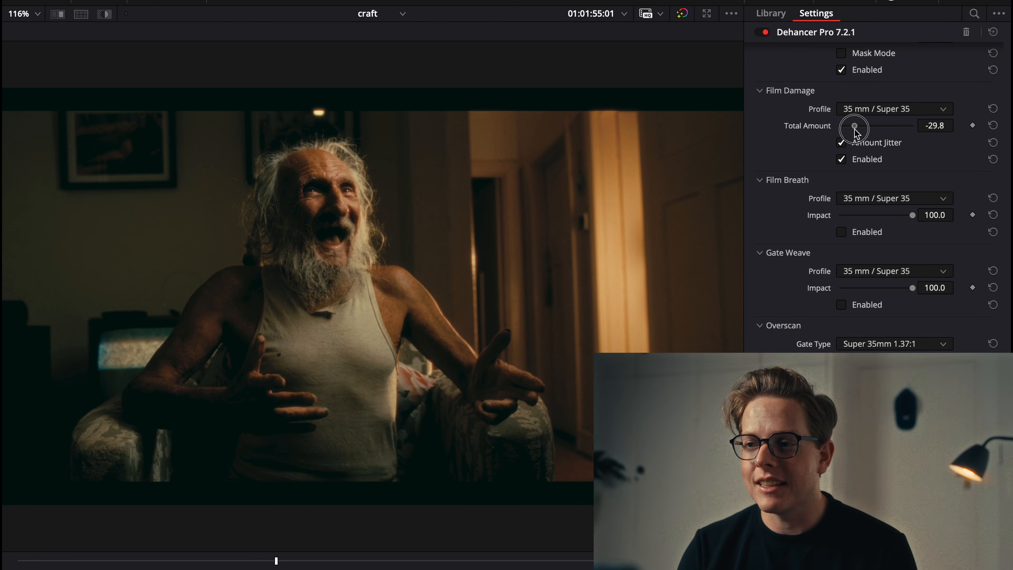
click(993, 125)
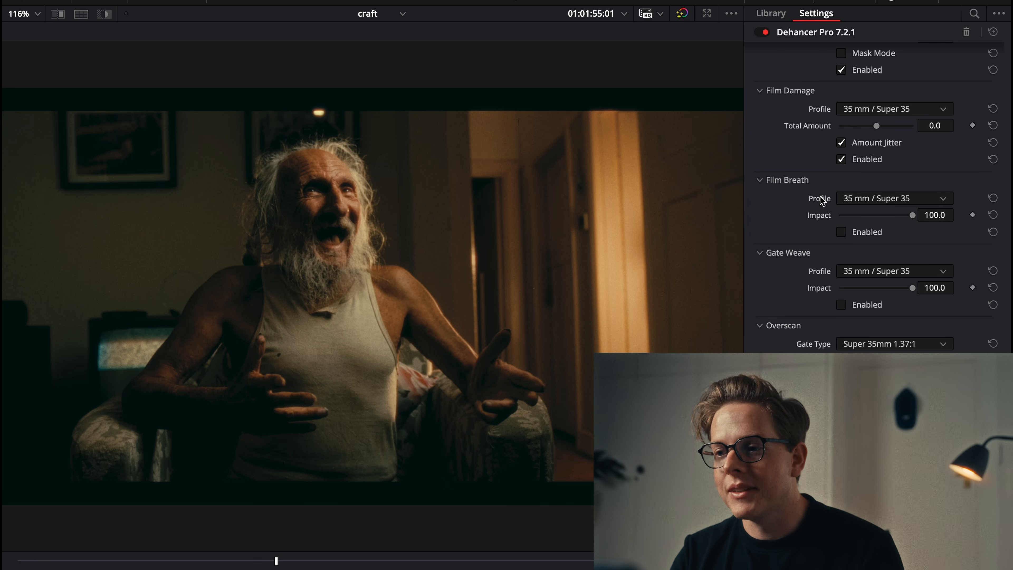
Try Film Breath and Gate Weave with their 35 mm / Super 35 profiles at Impact 100, then turn both off
click(841, 231)
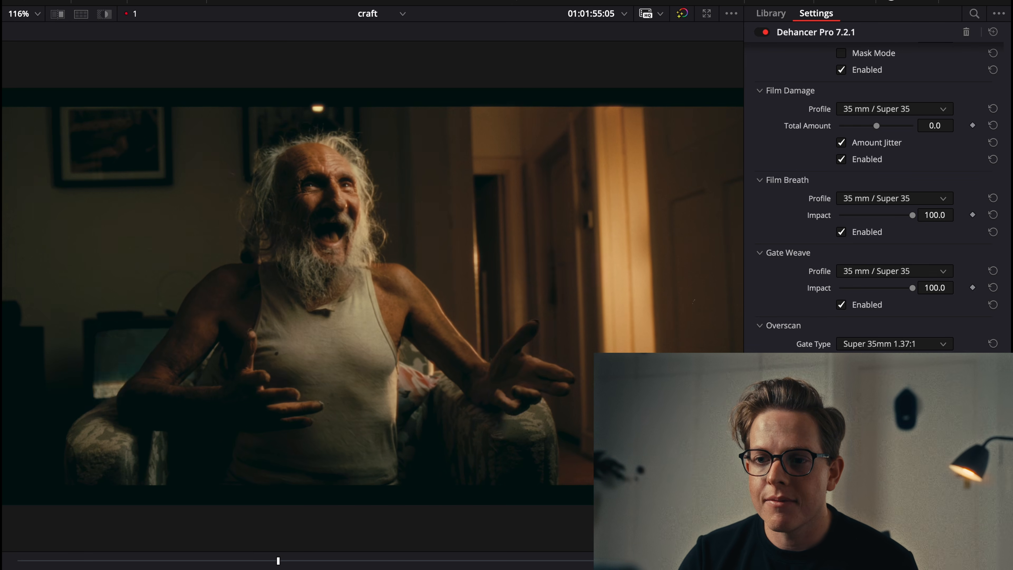
click(843, 304)
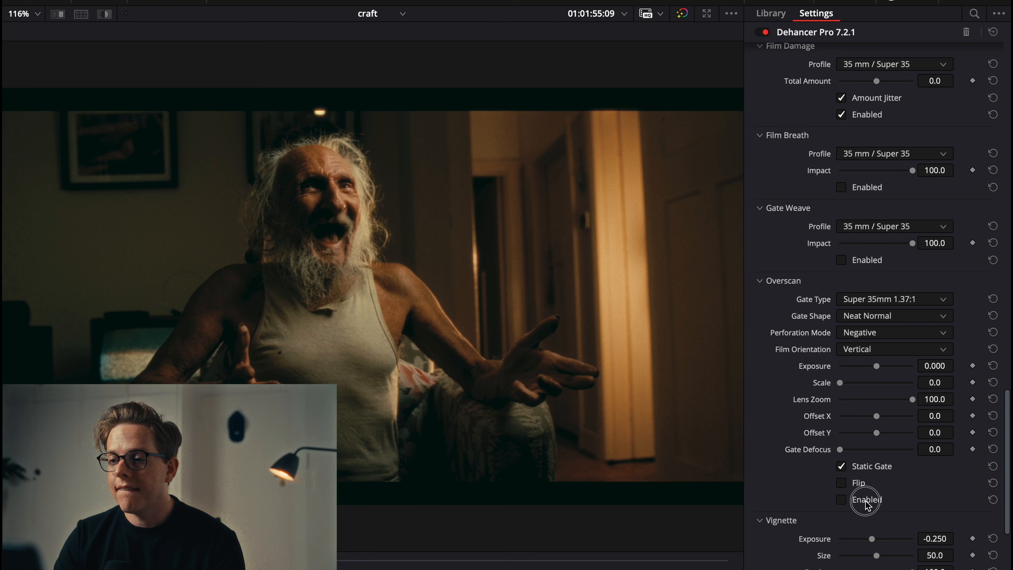
Enable Overscan with the Super 35mm 1.37:1 gate and negative perforations
click(873, 498)
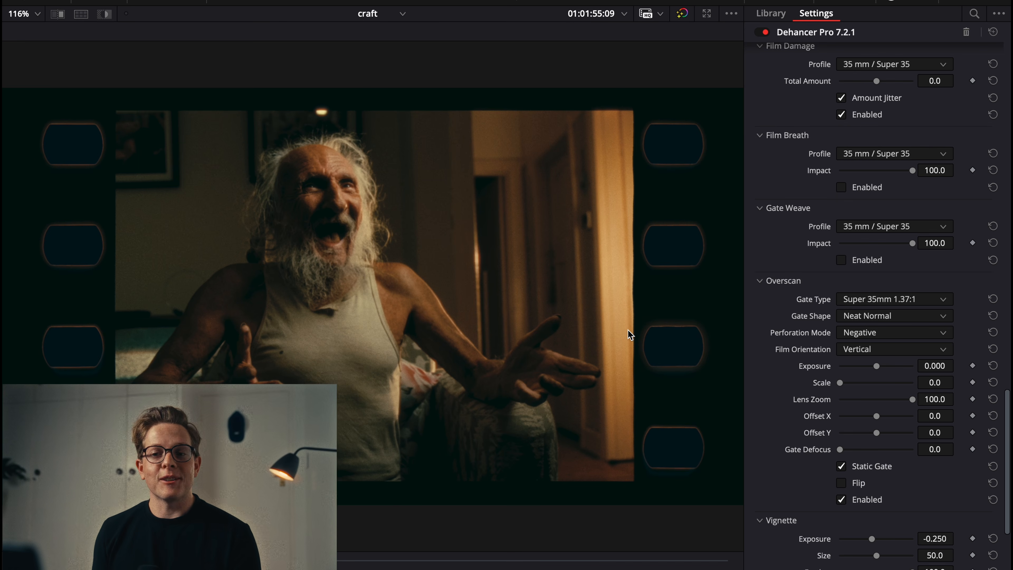
Try the Overscan gate types Super 8mm, Standard 16mm, Ultra 16mm, Widescreen 35mm and Ultra Panavision 65mm in turn
click(888, 300)
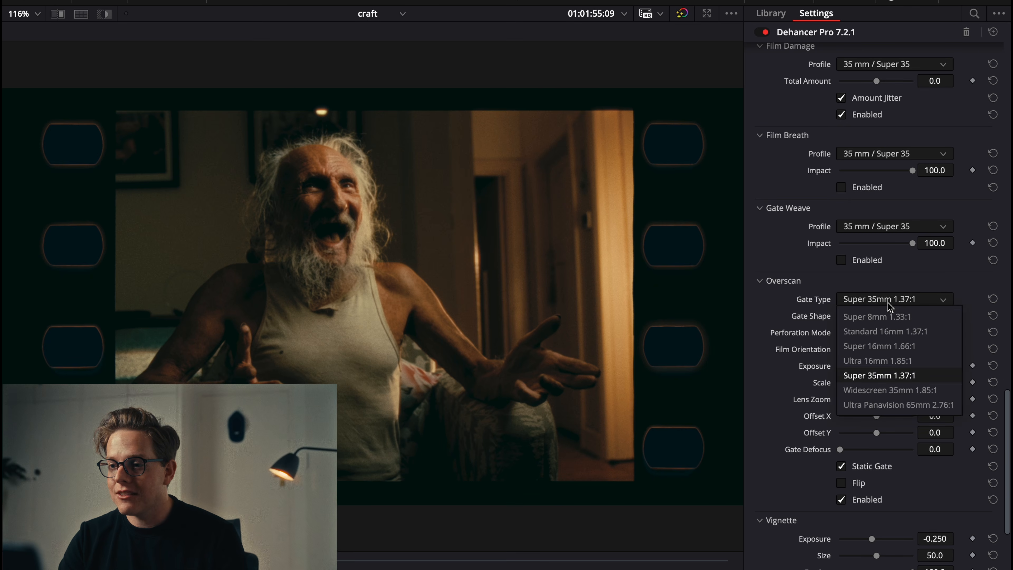
click(891, 315)
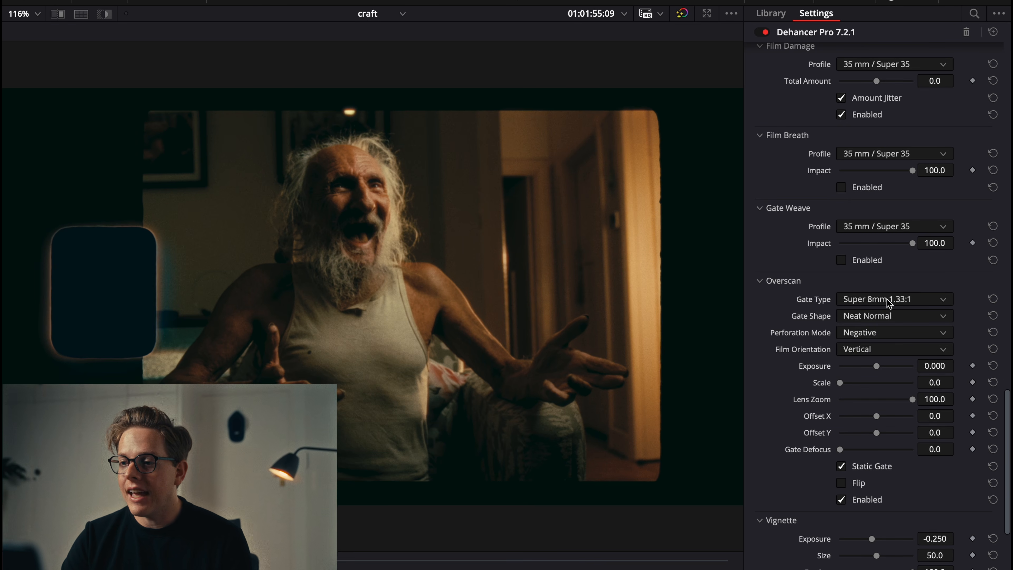
click(888, 300)
click(890, 332)
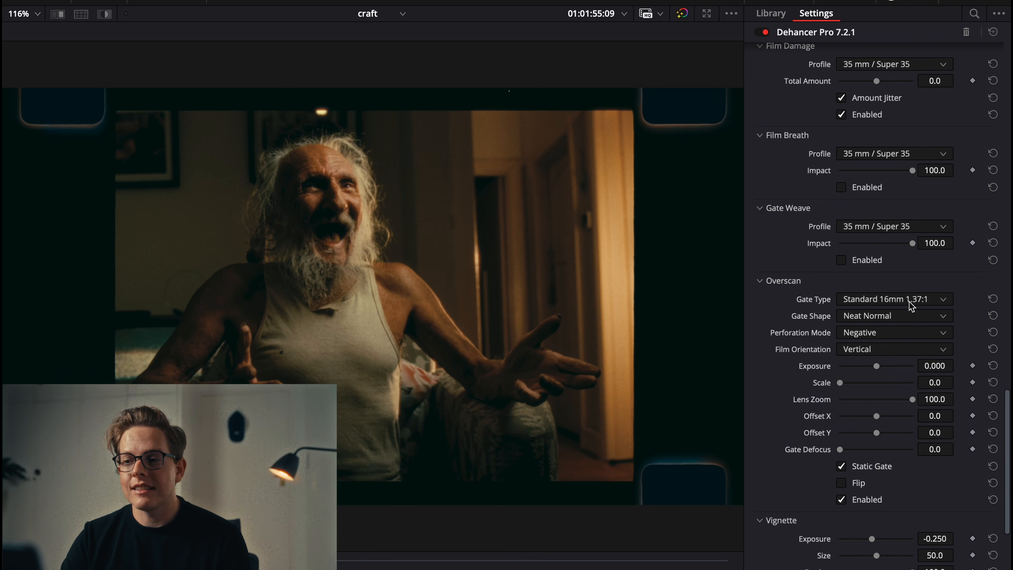
click(912, 305)
click(904, 359)
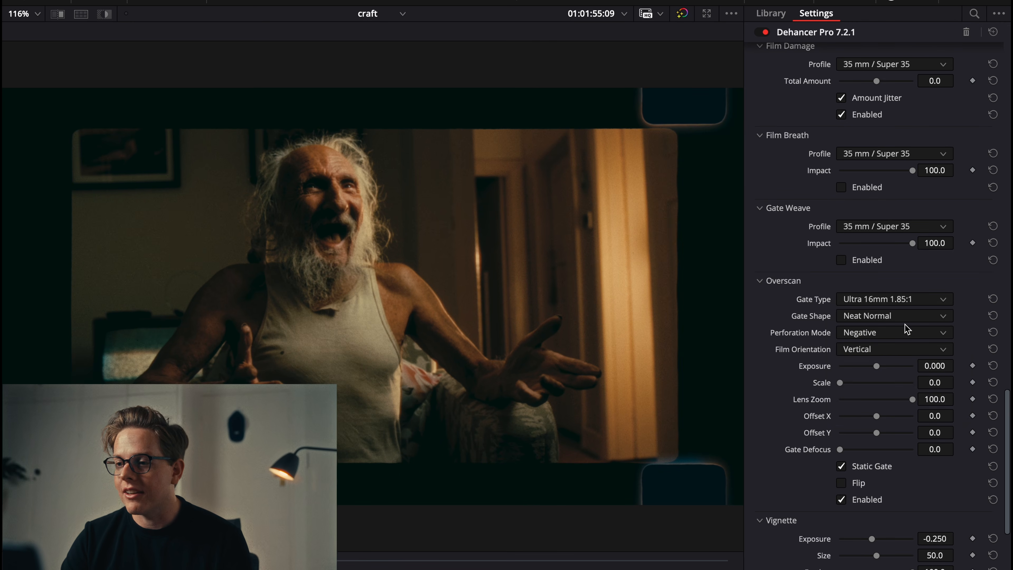
click(911, 305)
click(894, 390)
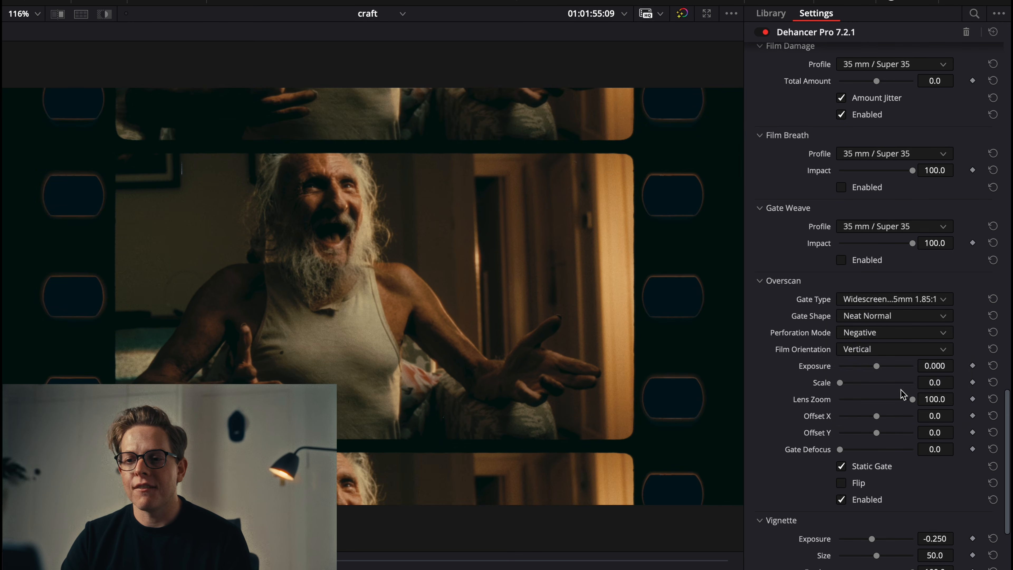
click(916, 306)
click(898, 409)
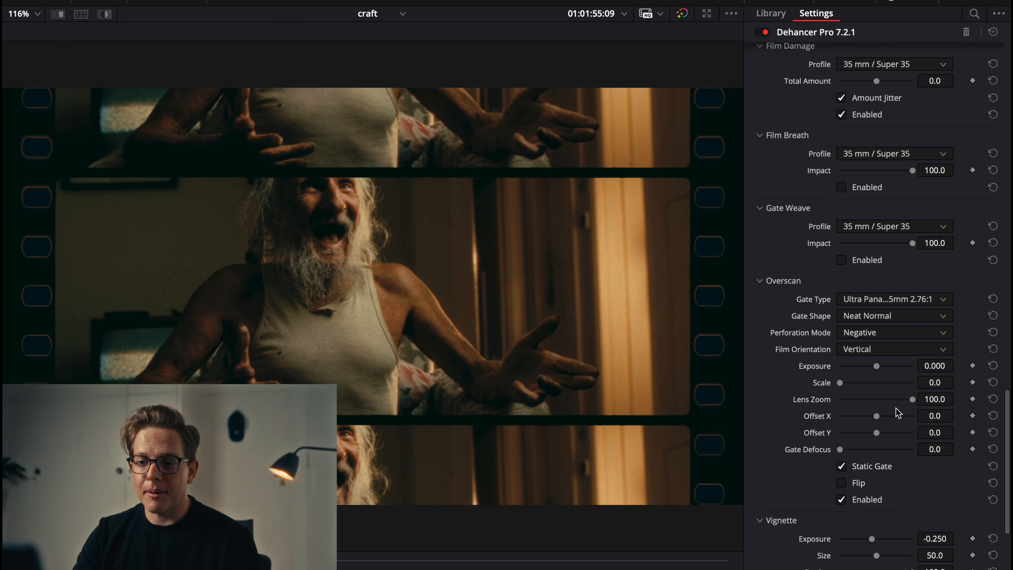
Try the Neat Rounded gate shape on the 65mm gate and switch the Overscan gate type to Super 8mm 1.33:1
click(929, 317)
click(909, 346)
click(905, 318)
click(903, 332)
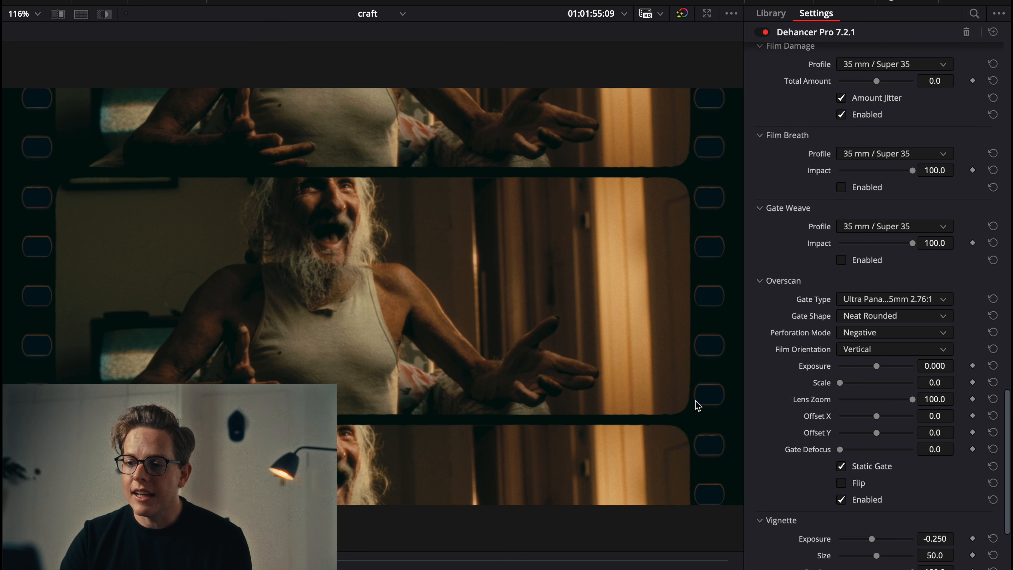
click(893, 303)
click(898, 313)
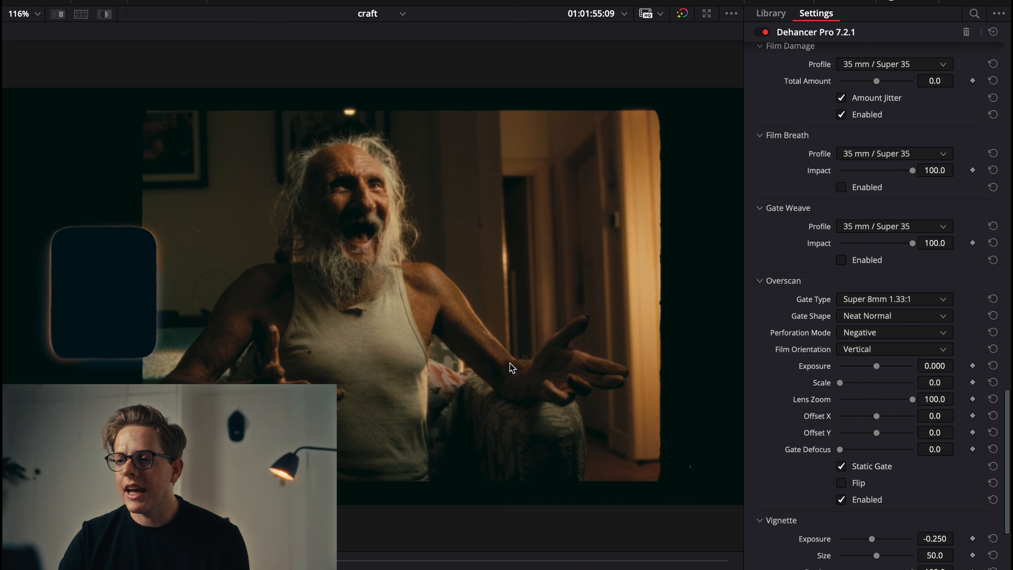
Try the Positive and OFF perforation modes for Overscan, then restore Negative
click(887, 335)
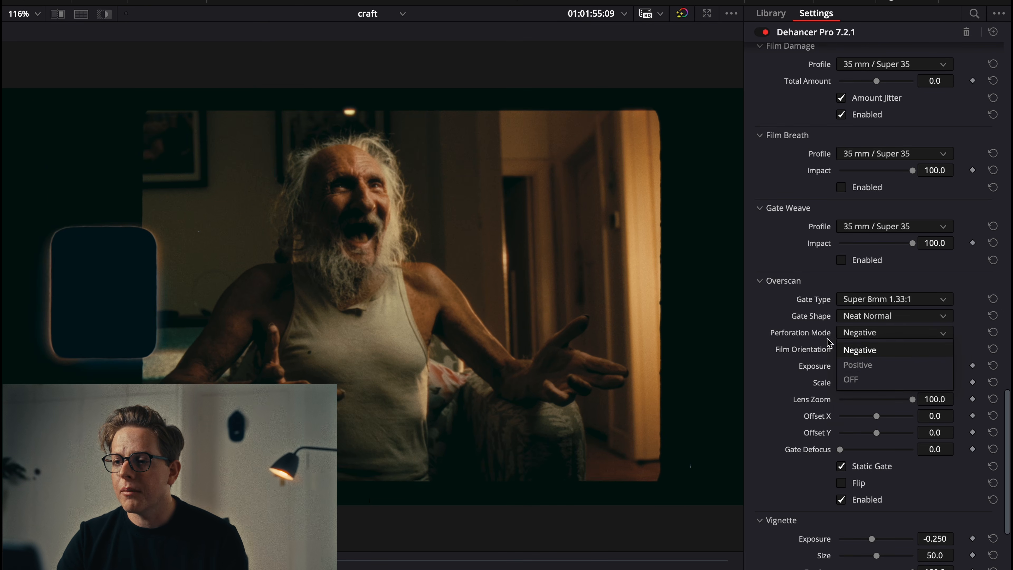
click(873, 367)
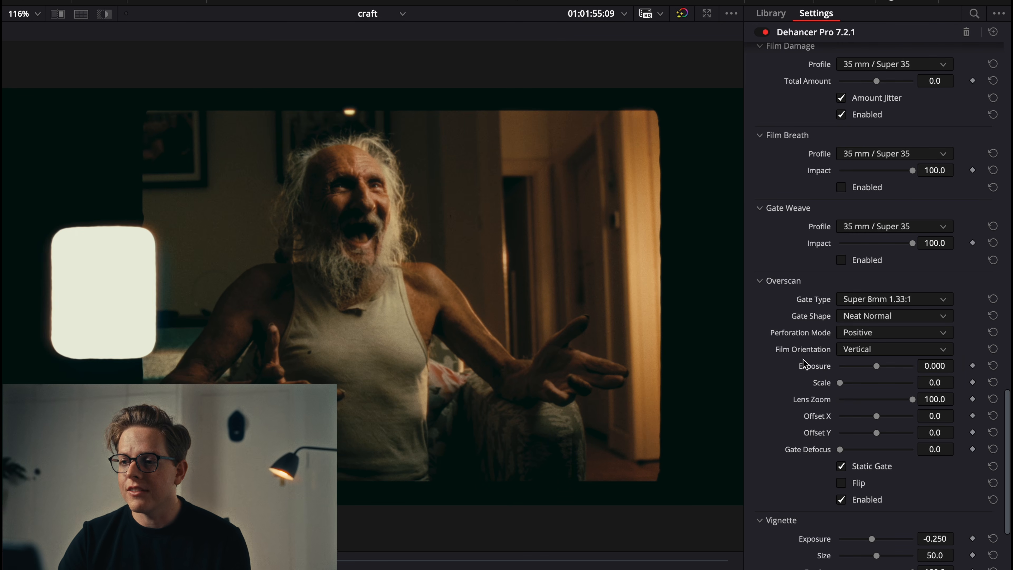
click(869, 335)
click(868, 350)
click(895, 334)
click(894, 334)
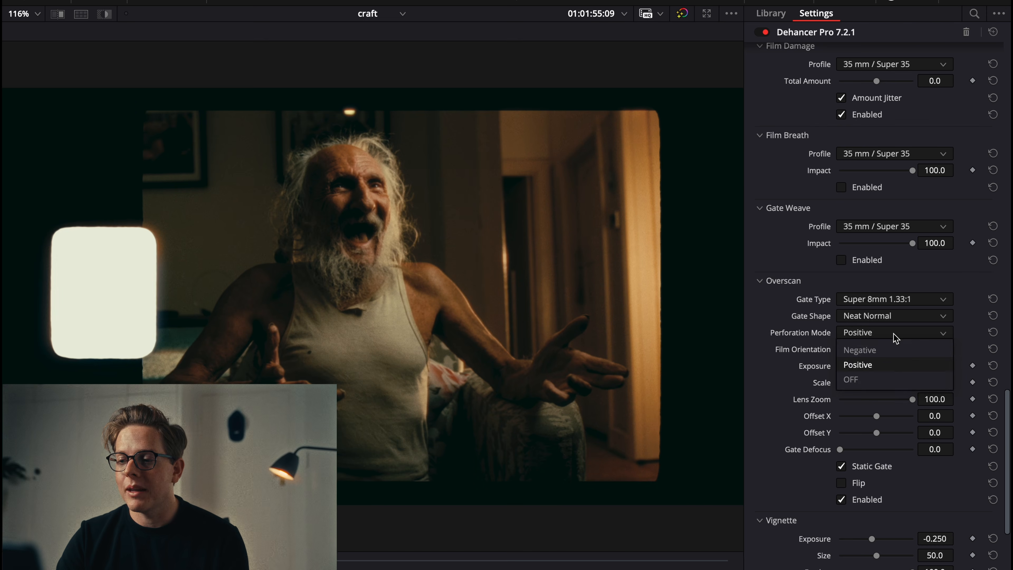
click(880, 379)
click(888, 333)
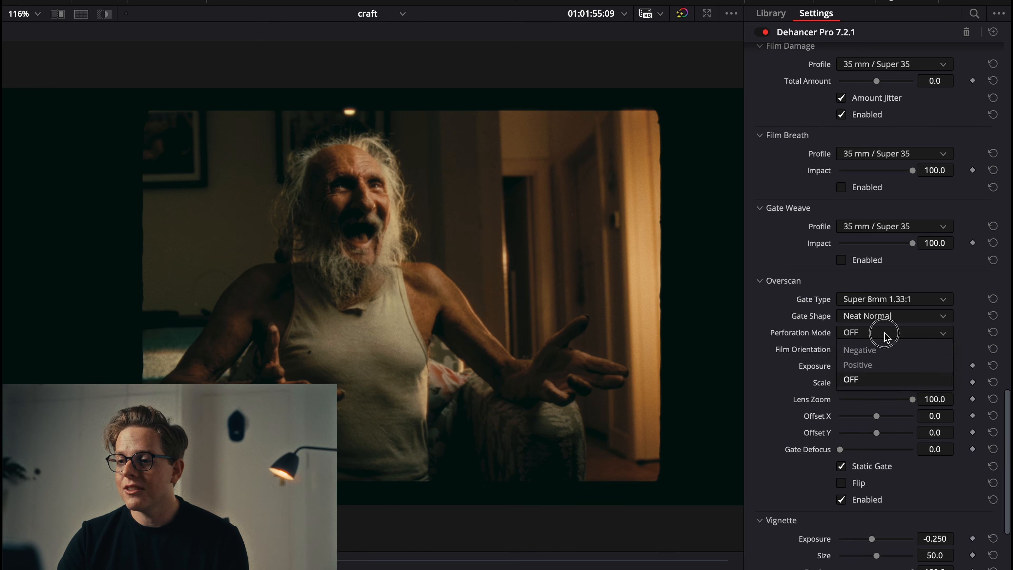
click(880, 350)
Set the Overscan gate shape to Neat Rounded
click(890, 317)
click(878, 348)
click(915, 319)
click(900, 365)
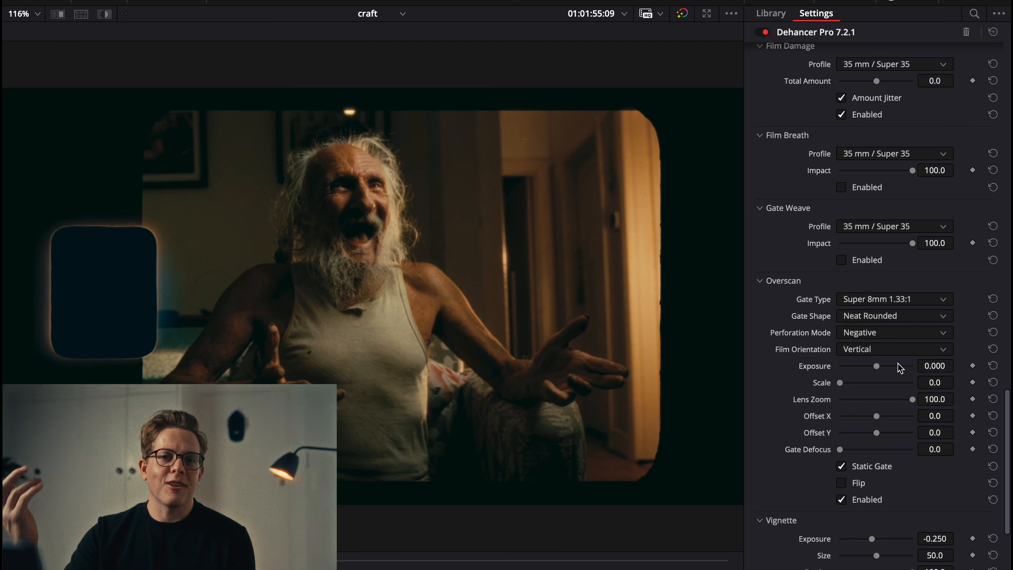
Try the Horizontal film orientation for Overscan, then switch it back to Vertical
click(871, 351)
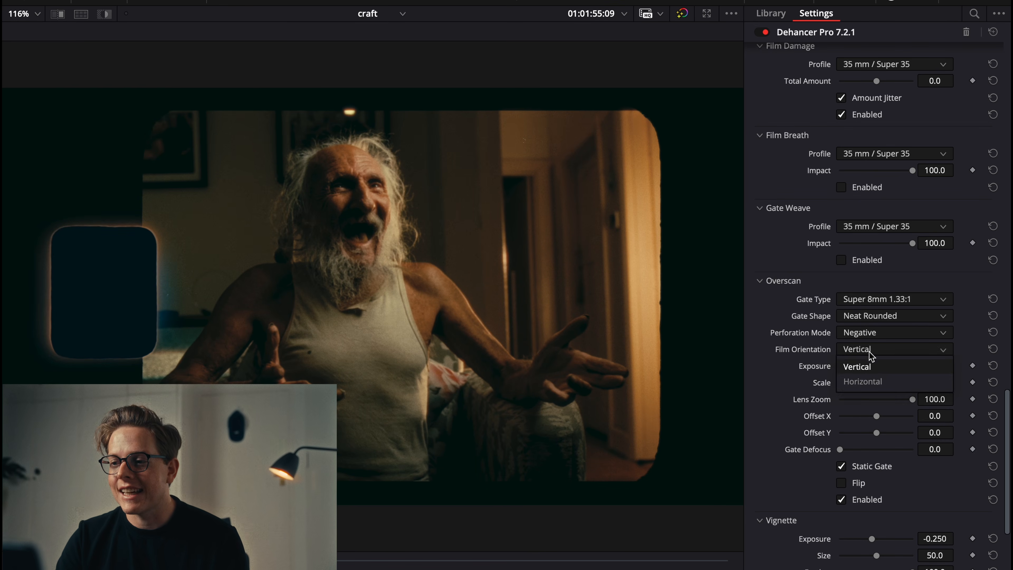
click(865, 381)
click(878, 350)
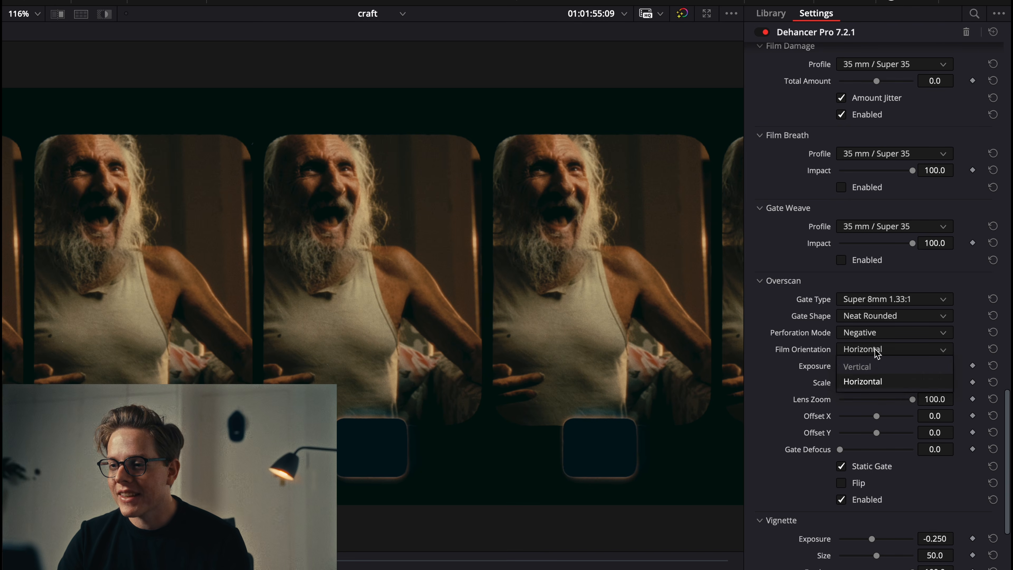
click(871, 366)
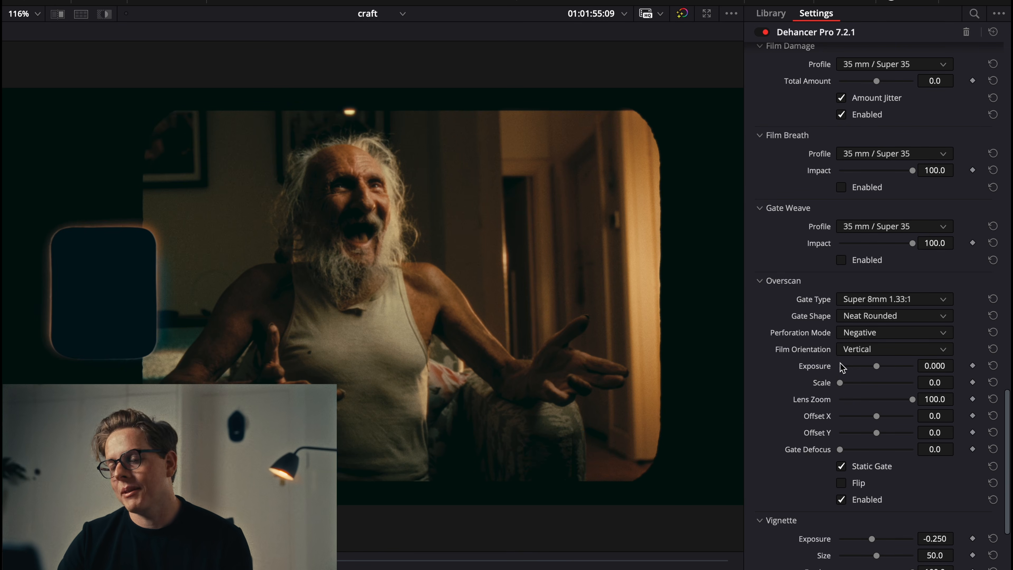
Try a higher Exposure and a larger Scale for Overscan, resetting each to its default
drag(879, 363, 898, 373)
click(993, 365)
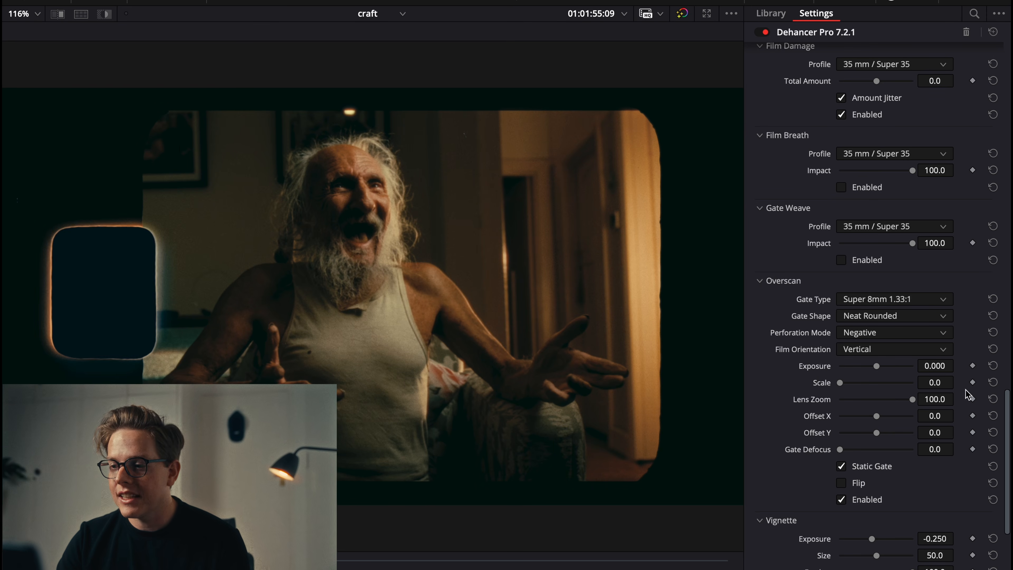
drag(839, 382, 865, 383)
click(993, 383)
Set the Overscan Gate Defocus to 89.0 and keep Static Gate enabled
click(912, 400)
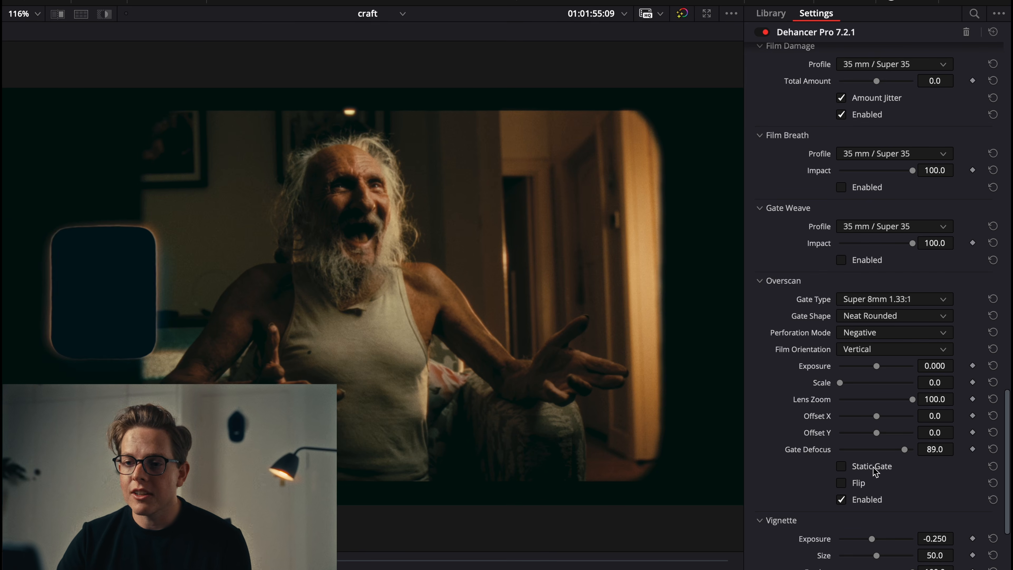
click(872, 467)
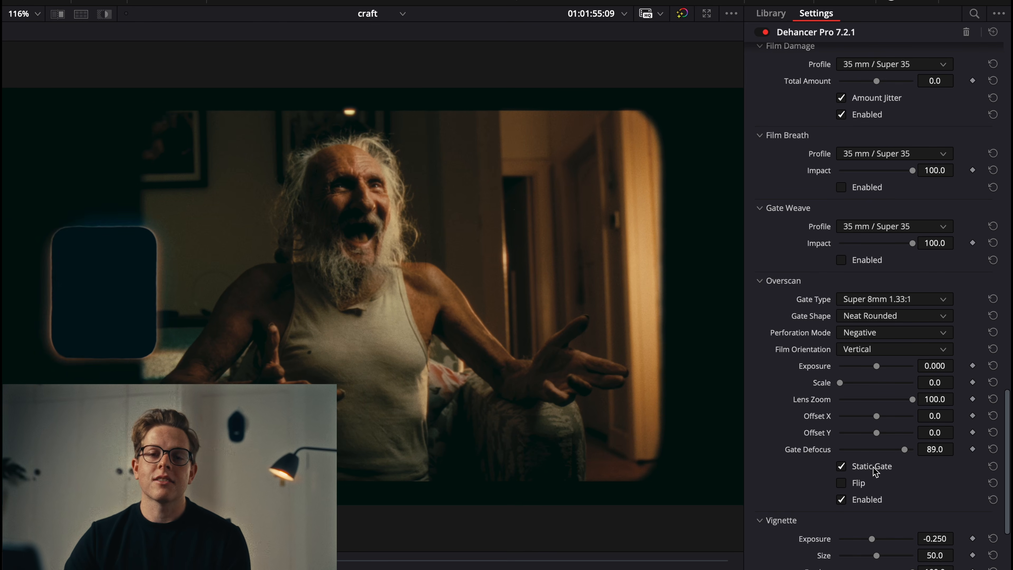
Preview the Vignette's Mask Mode on the image, then turn it off
scroll(715, 369, down, 5)
scroll(715, 369, up, 7)
scroll(714, 369, down, 6)
scroll(716, 374, down, 2)
scroll(812, 424, down, 4)
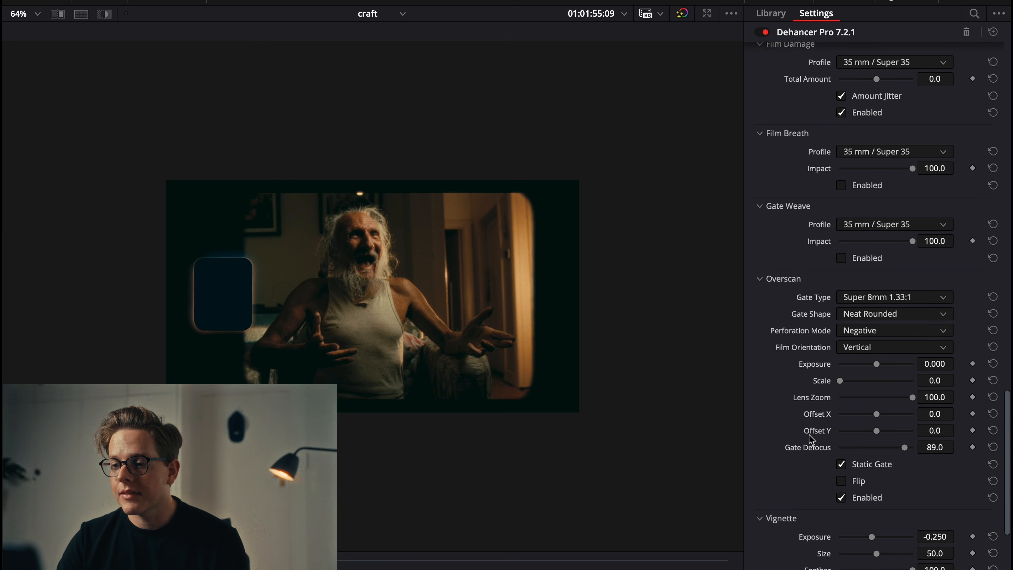
key(shift+z)
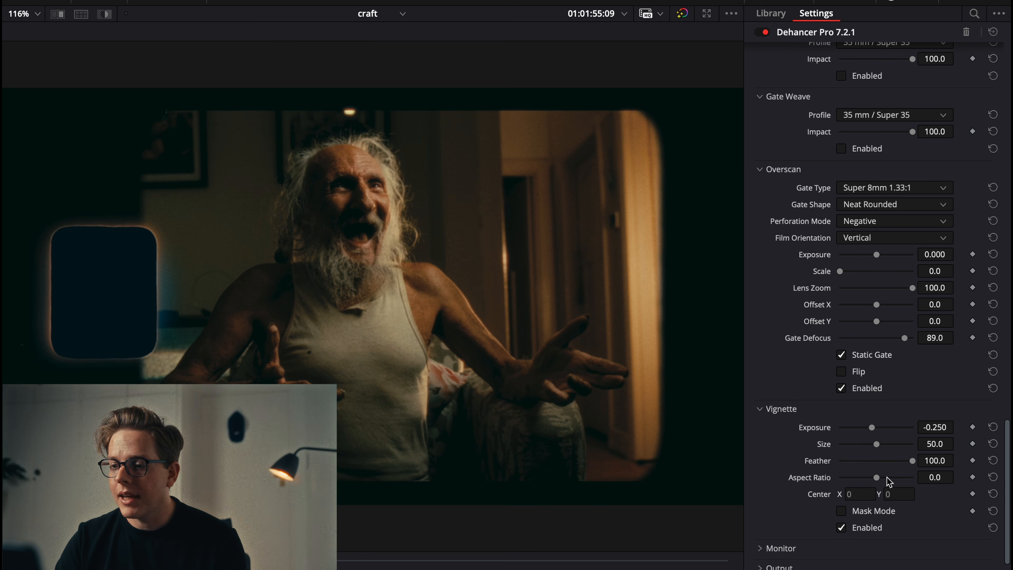
click(876, 512)
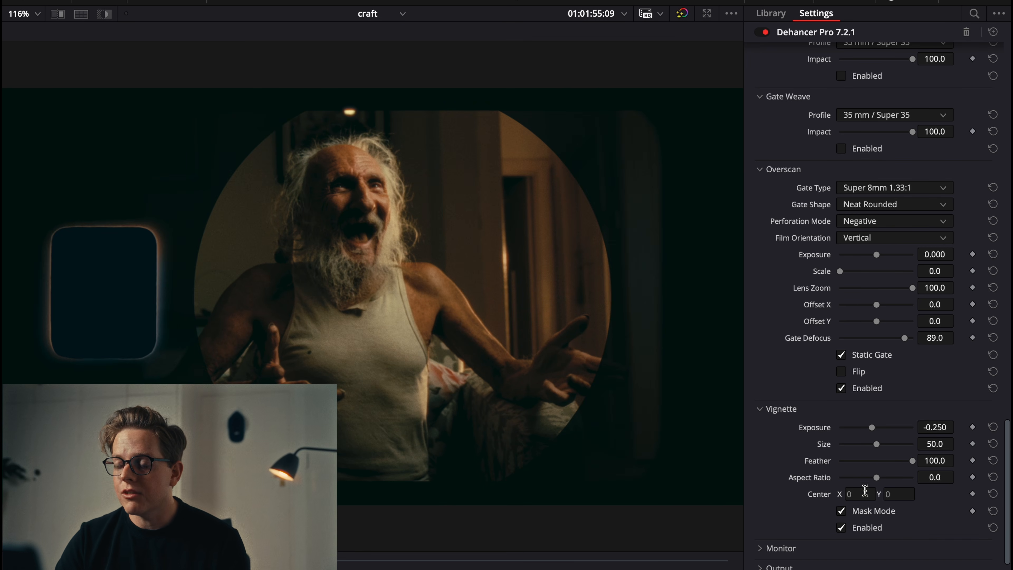
click(867, 514)
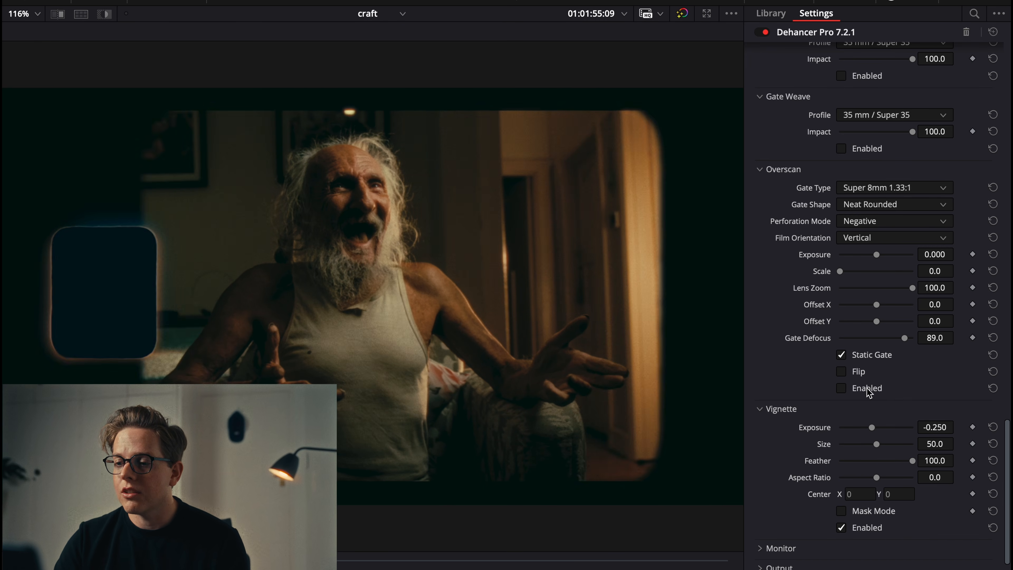
Disable Overscan and adjust the Vignette to Exposure -0.606, Size 75.3 and Feather 43.1
click(866, 393)
click(853, 528)
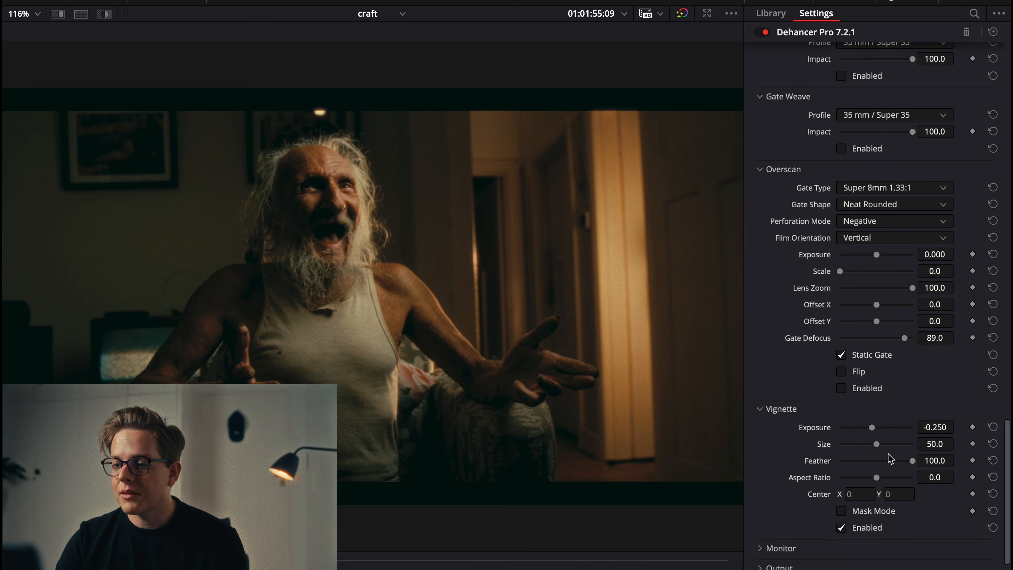
drag(911, 461, 835, 459)
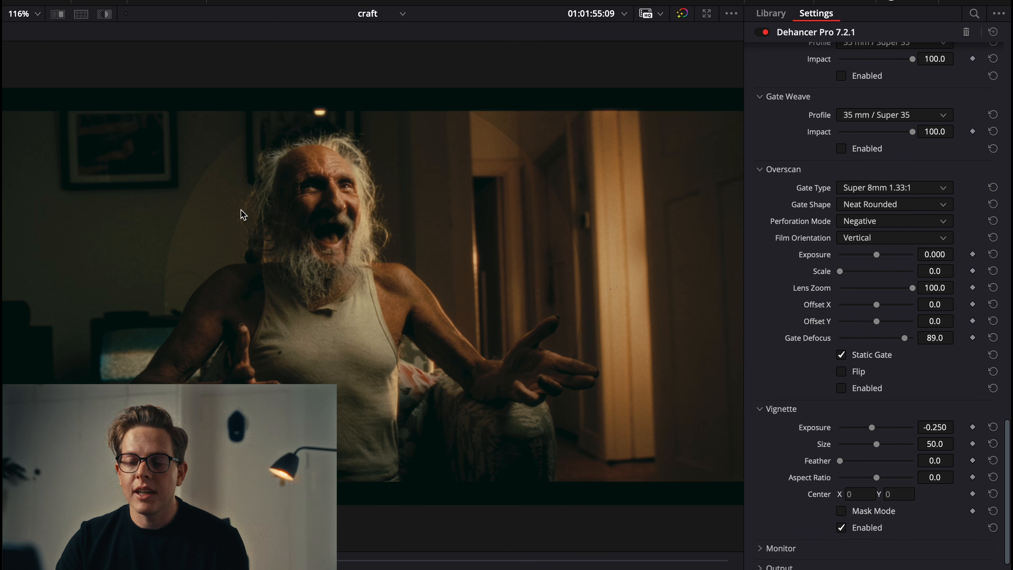
drag(881, 445, 895, 445)
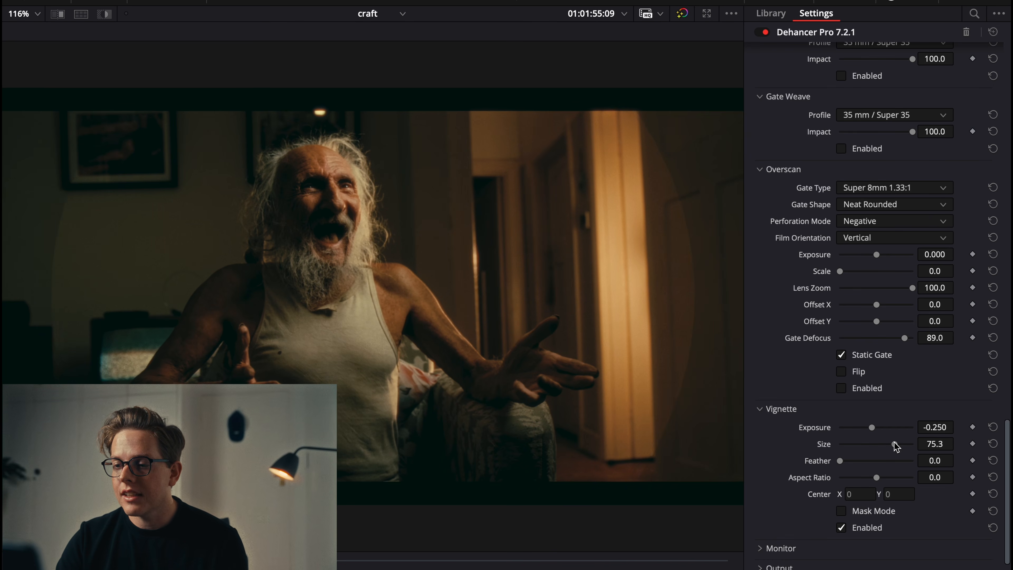
drag(839, 461, 865, 429)
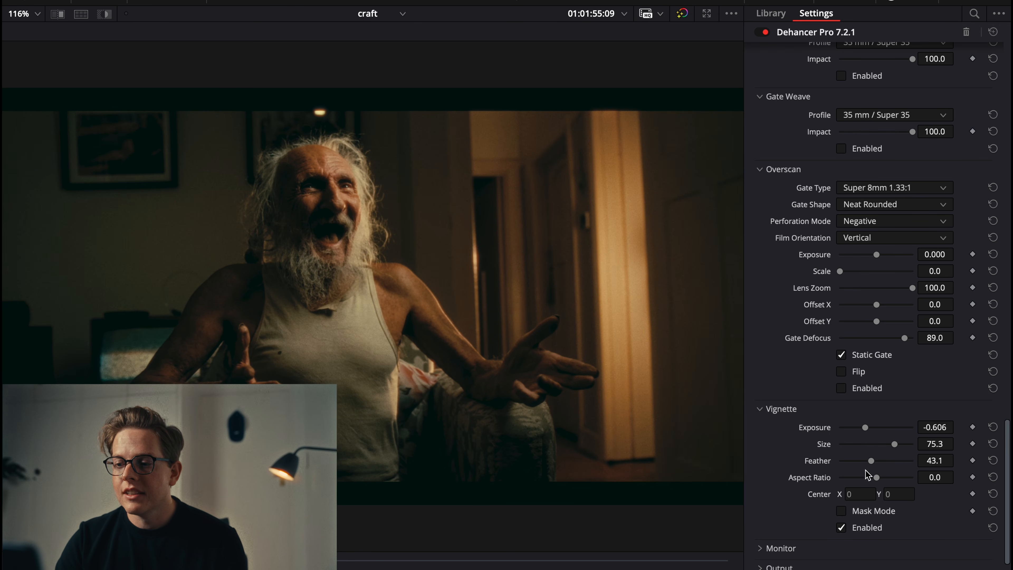
Compare the image with the Vignette switched off and on
click(853, 531)
click(853, 531)
click(853, 532)
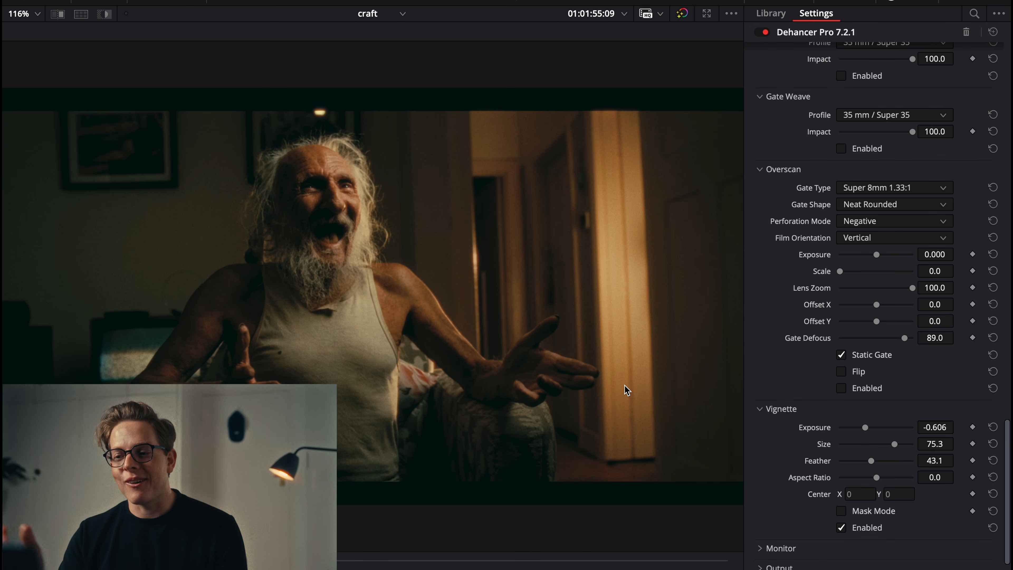
Check the image with the monitor's False Color IRE and Clipping Indication overlays, then turn both off
scroll(796, 493, down, 5)
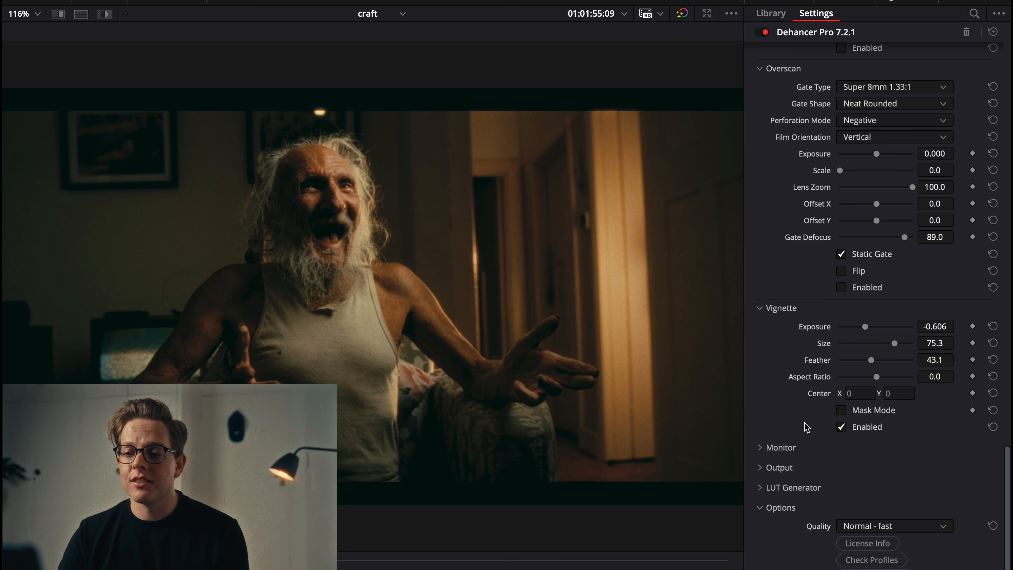
click(776, 311)
click(764, 450)
scroll(763, 453, down, 2)
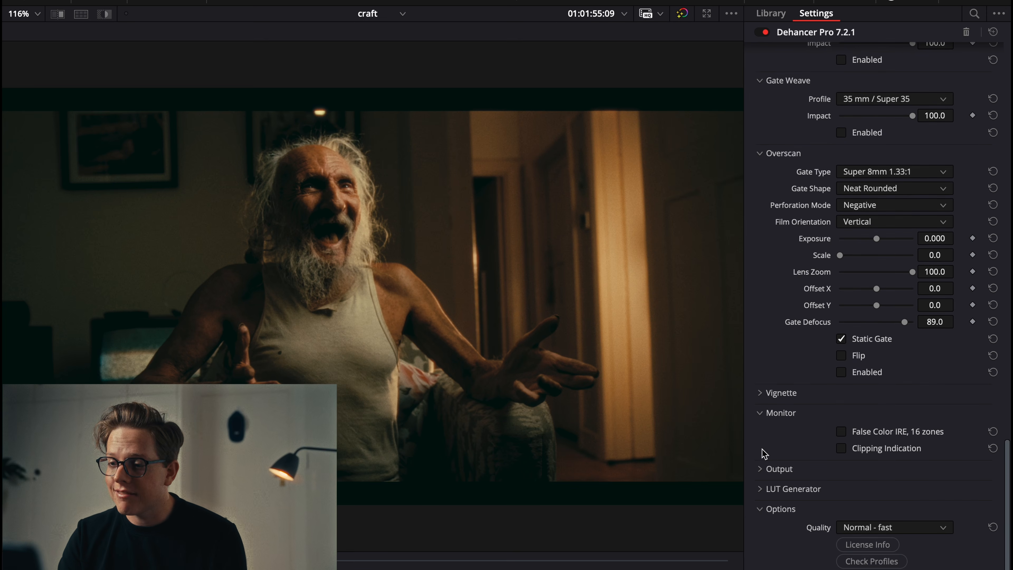
click(866, 434)
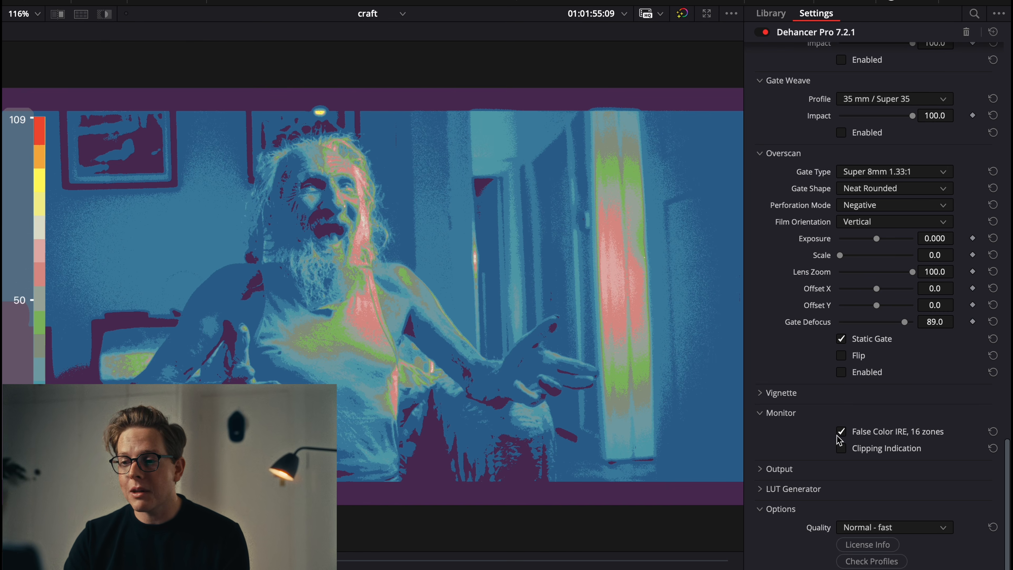
click(857, 431)
click(863, 449)
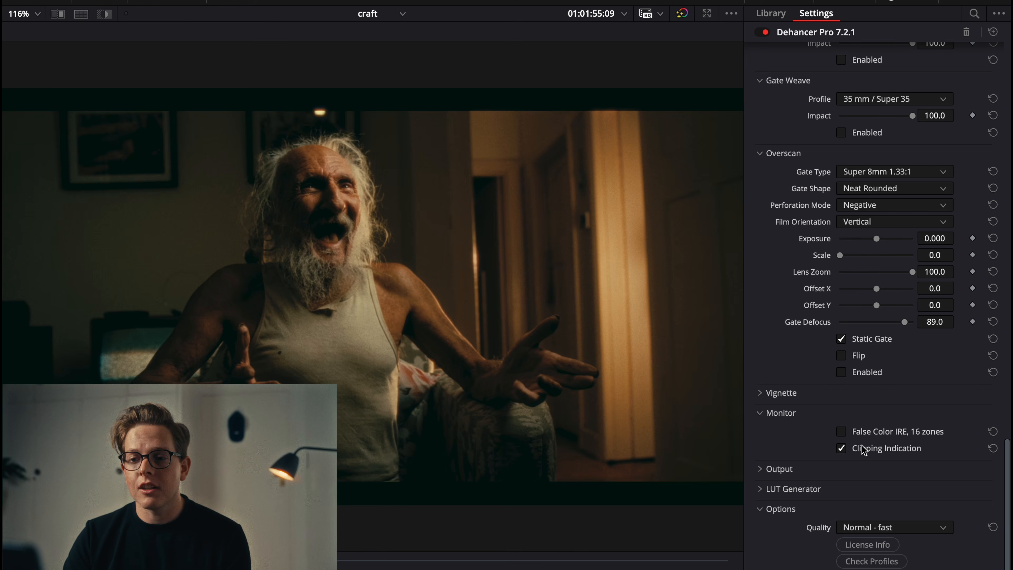
click(874, 432)
Reduce the Output Total Impact to 79.8
click(780, 469)
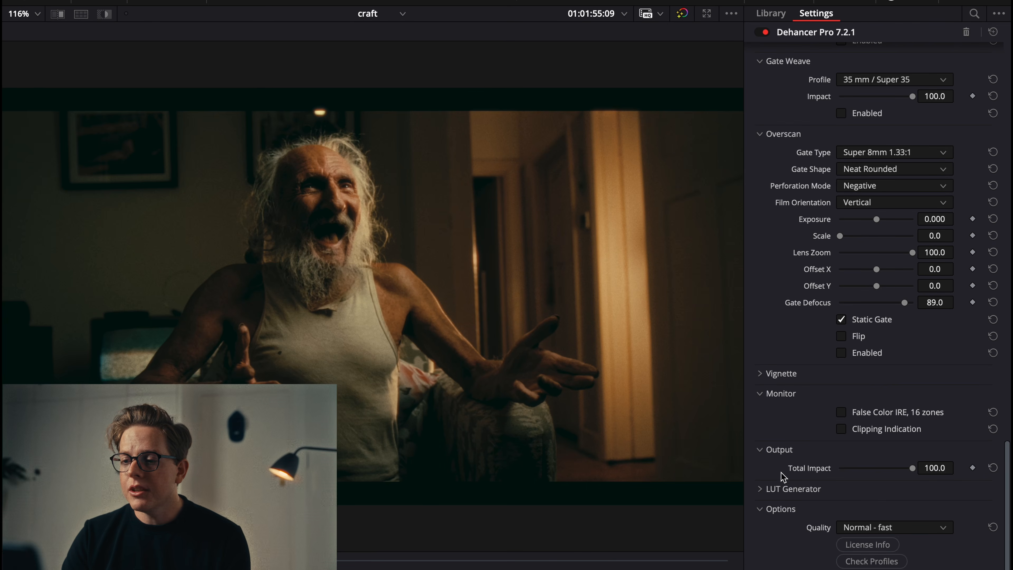
mouse_move(904, 477)
mouse_down()
mouse_move(801, 468)
mouse_move(901, 470)
mouse_move(891, 474)
mouse_up()
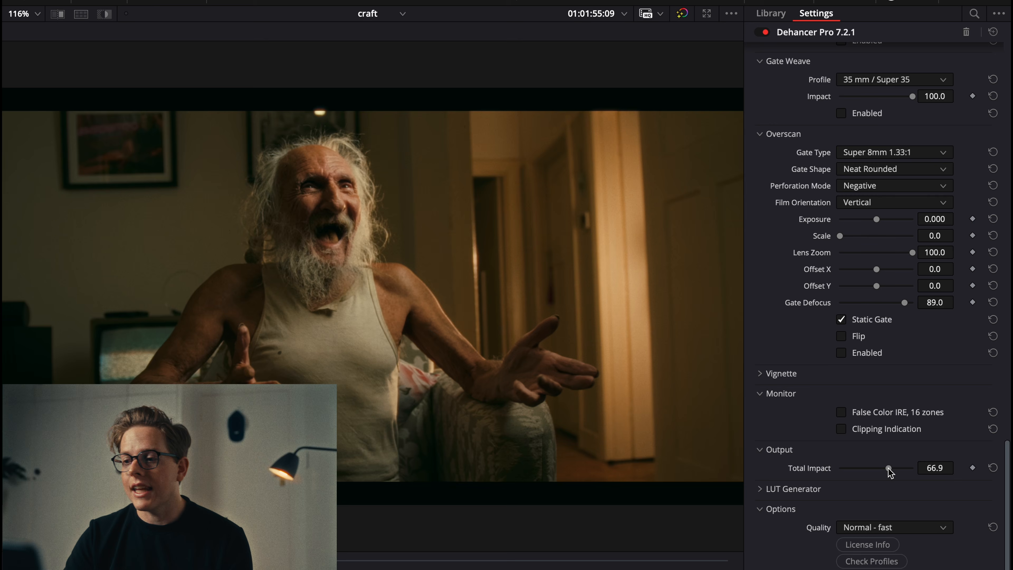
mouse_move(889, 470)
mouse_down()
mouse_move(961, 469)
mouse_move(898, 472)
mouse_up()
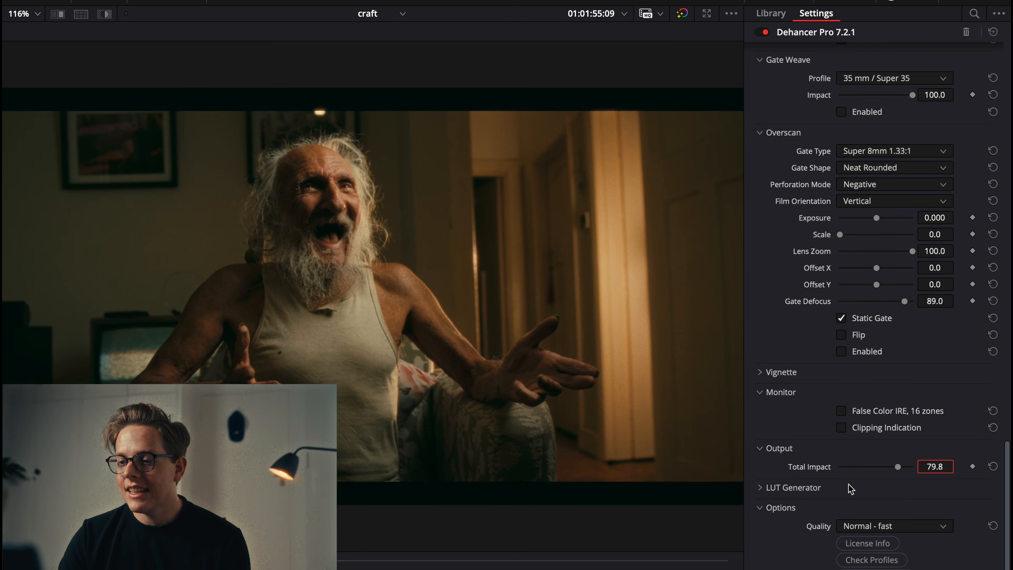
Inspect the LUT Generator's input transform, LUT size and export options, and collapse the section again
click(760, 470)
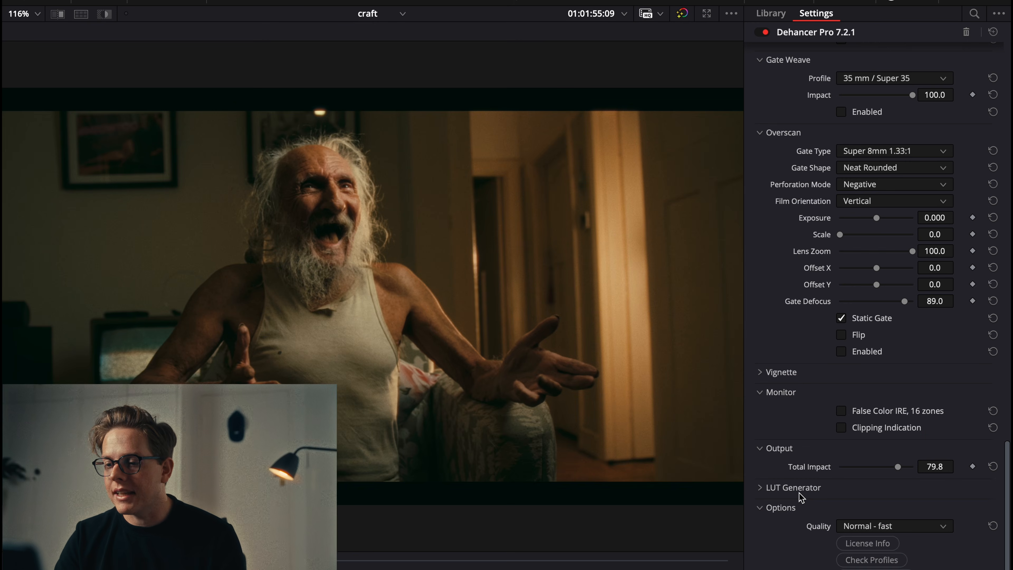
click(798, 493)
click(860, 474)
click(870, 503)
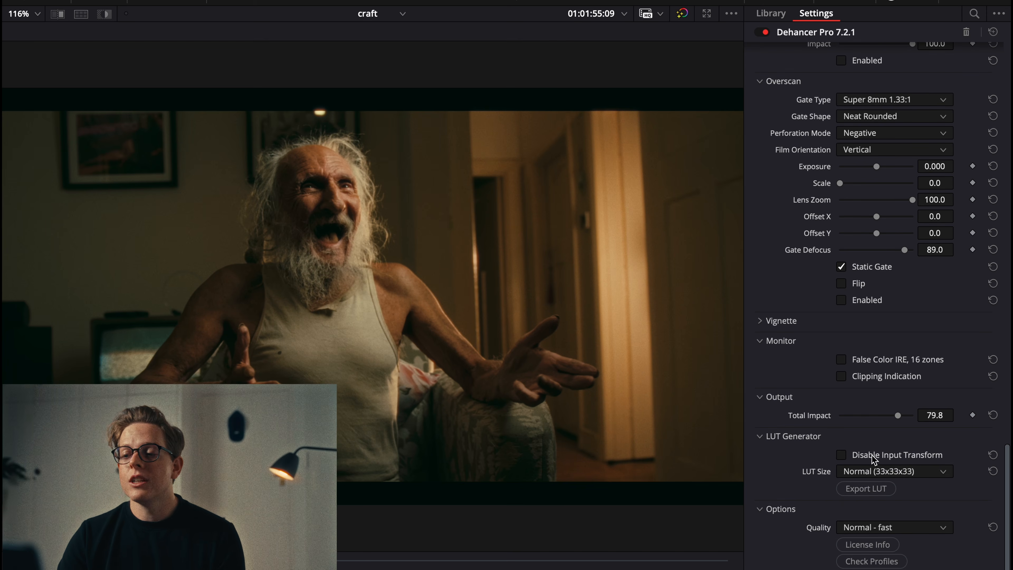
click(795, 438)
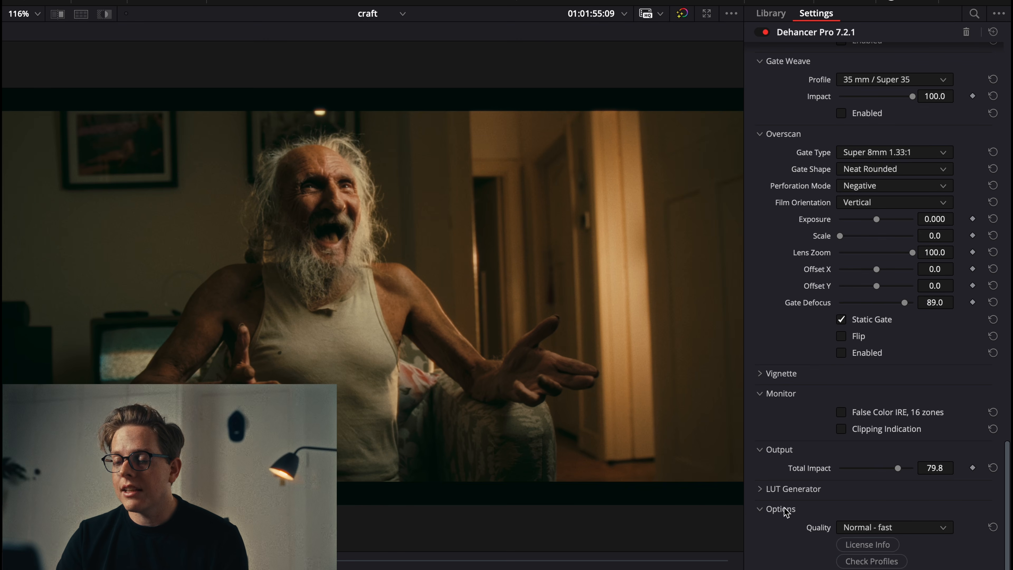
Try the High - slow processing quality and return the Quality option to Normal - fast
click(882, 529)
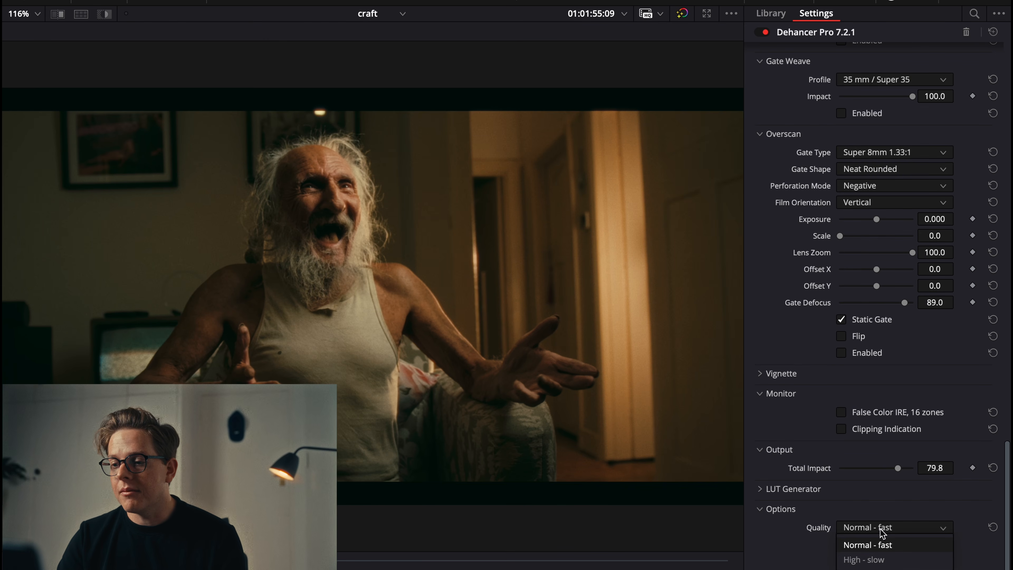
click(866, 559)
click(844, 531)
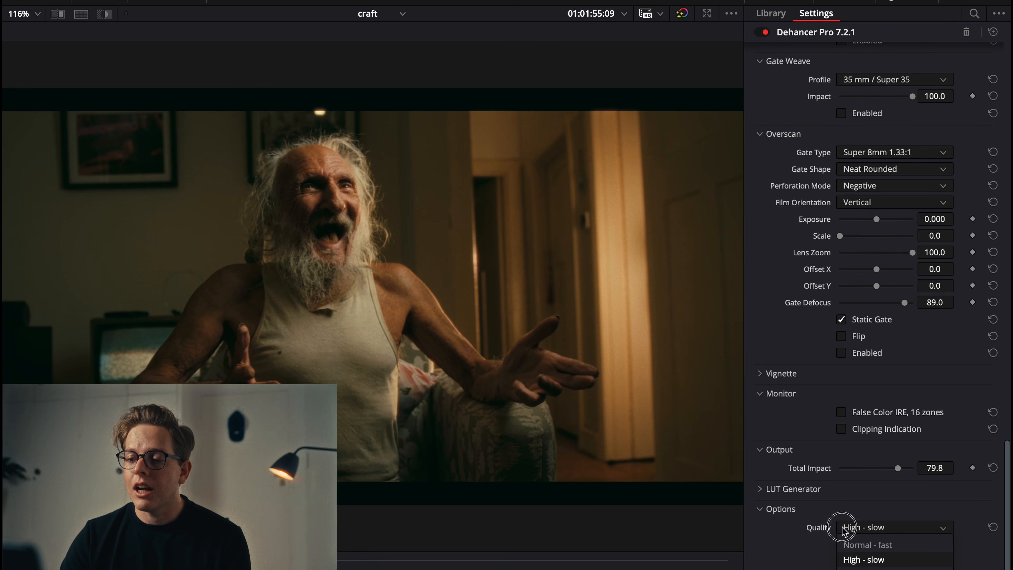
click(861, 560)
click(891, 529)
click(863, 545)
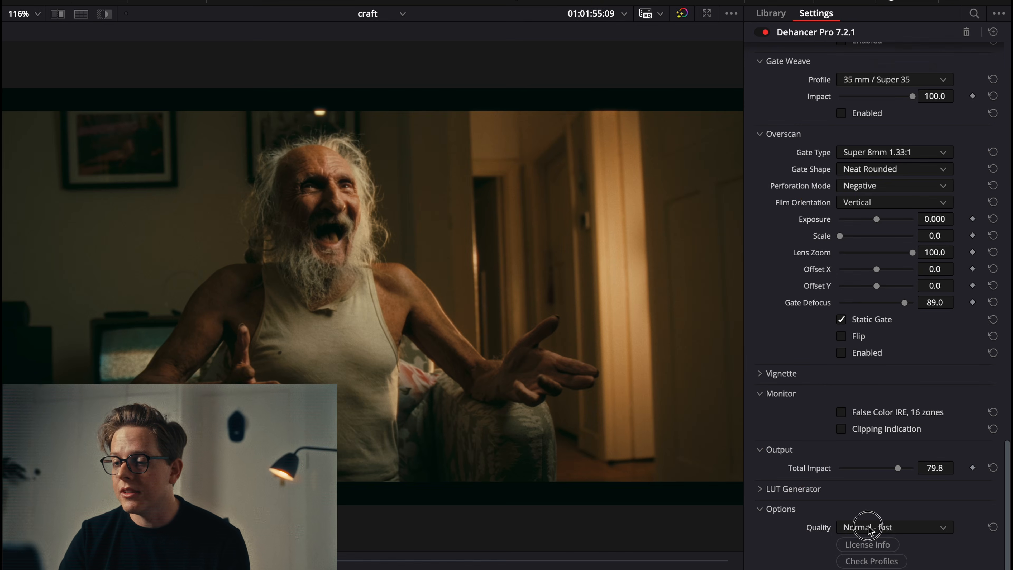
Try a Push/Pull of 2.000 Ev on the Kodak Vision3 500T film profile and reset it to 0.000
scroll(892, 220, up, 15)
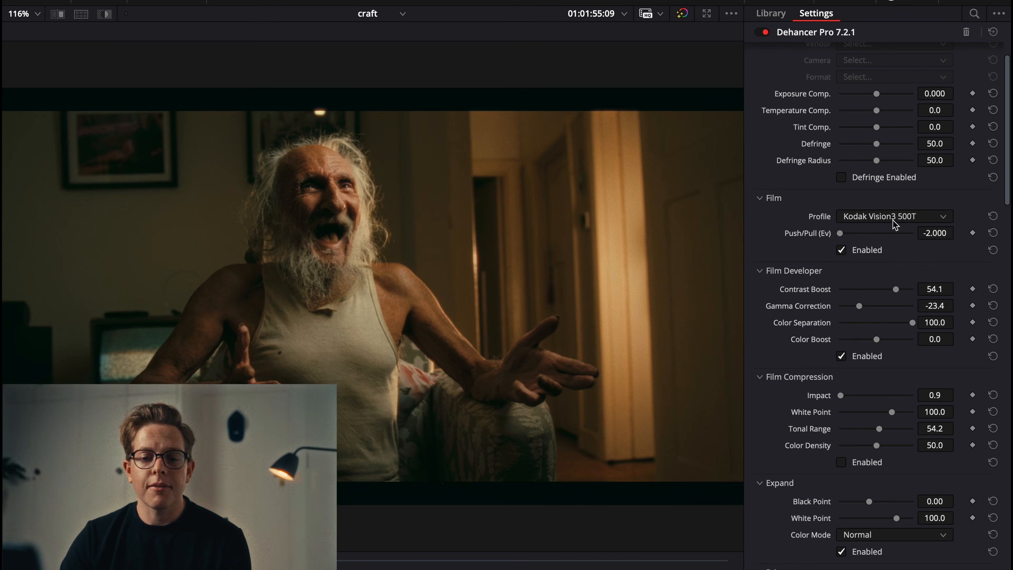
click(992, 232)
drag(910, 234, 1012, 244)
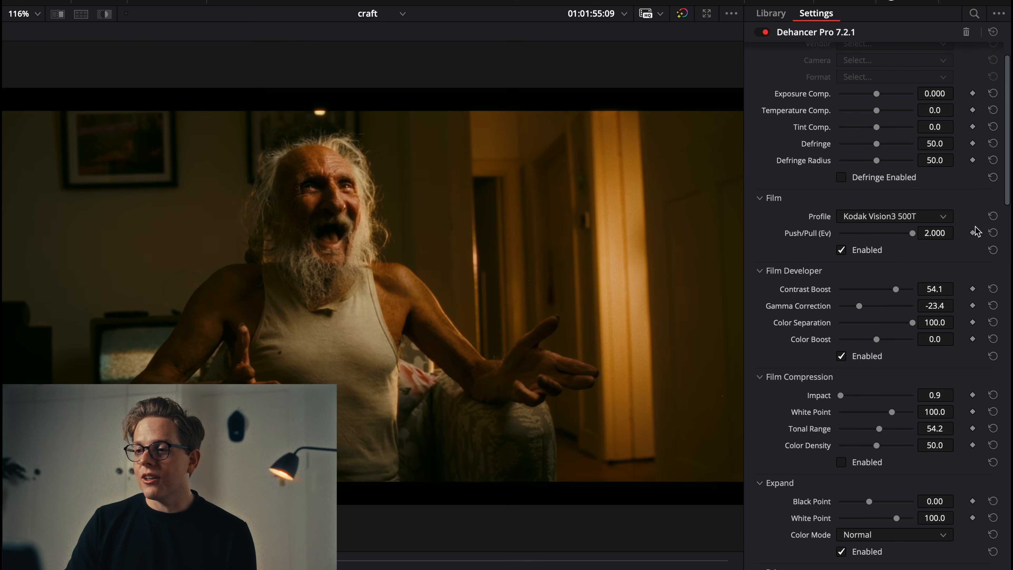
click(993, 233)
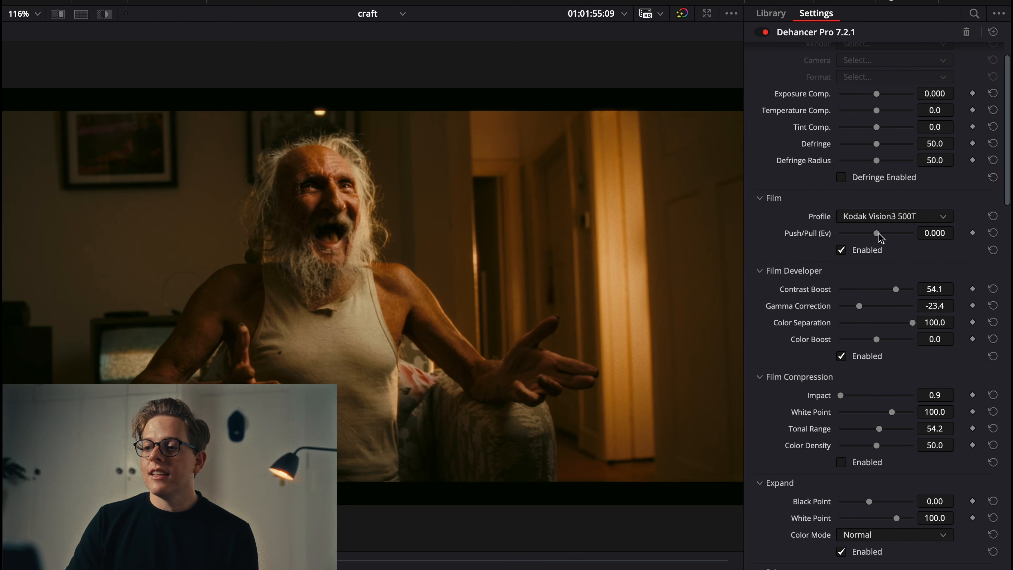